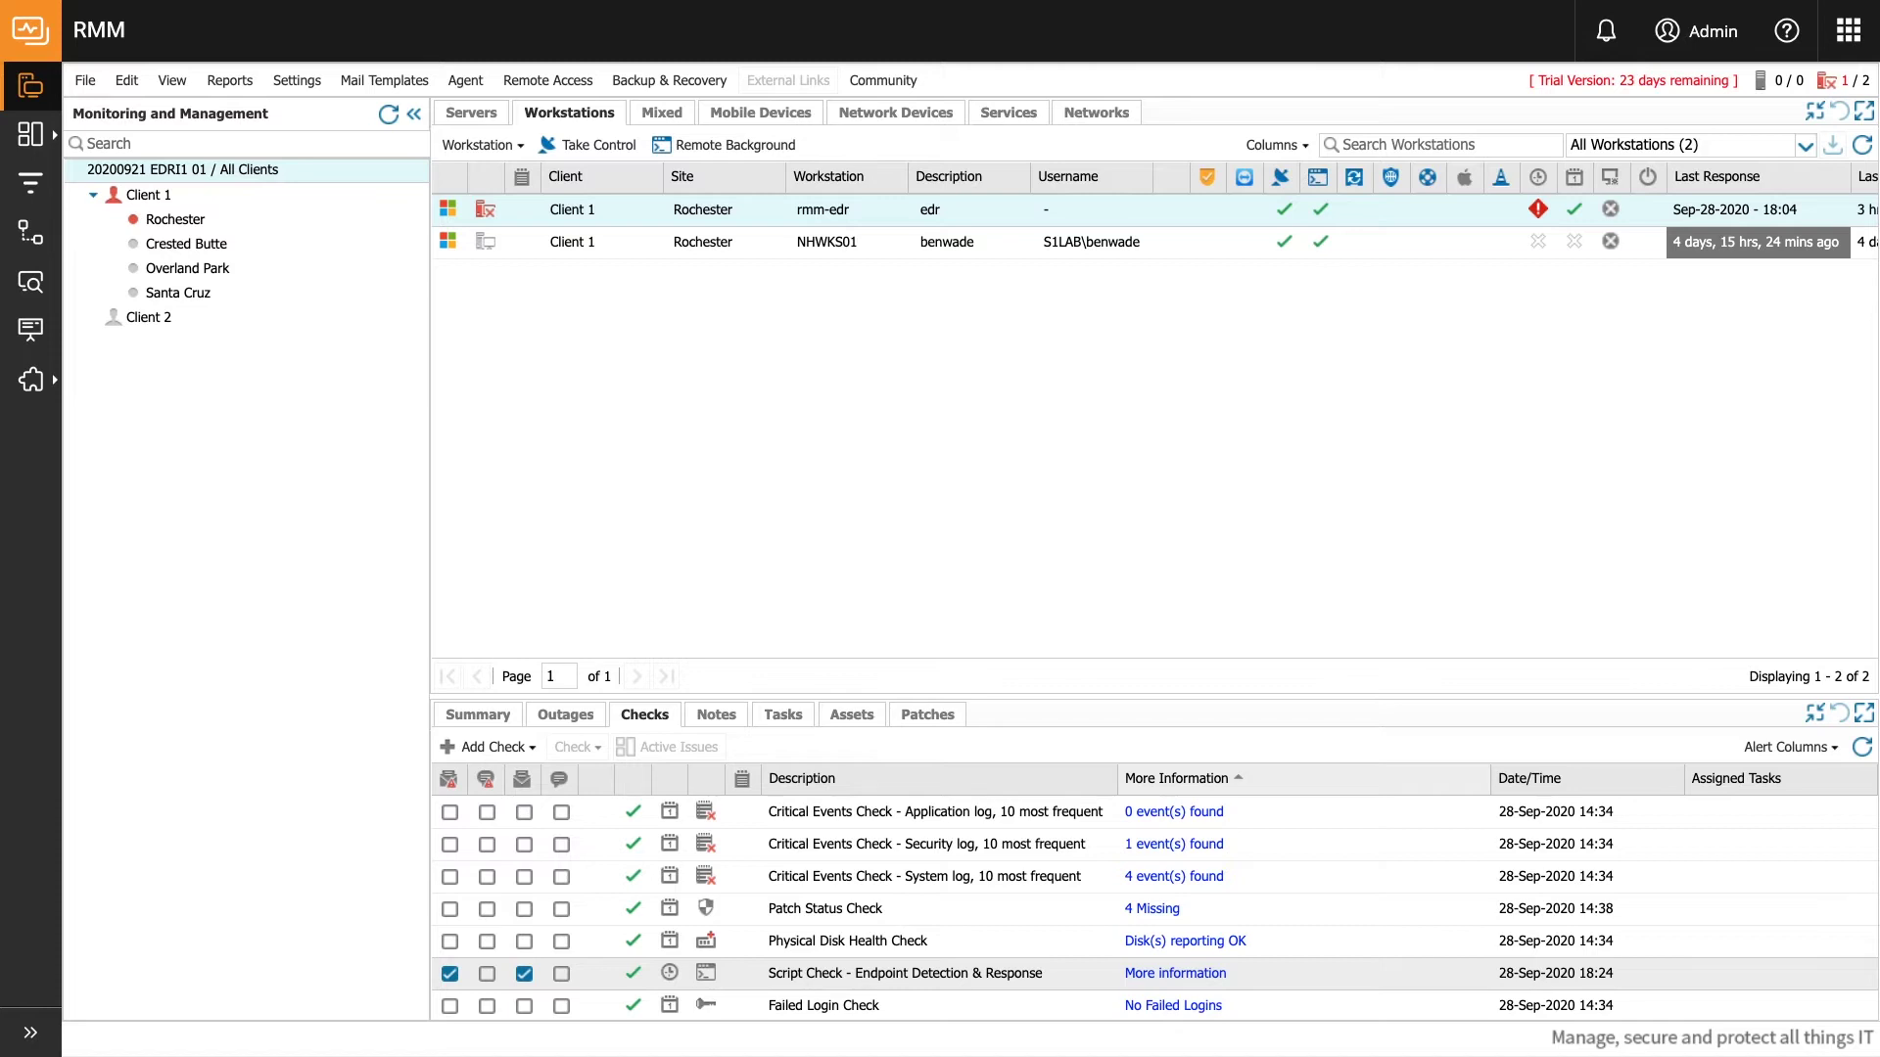
Activate the Endpoint Detection & Response integration trial, which now ends in 24 days.
mouse_move(27, 389)
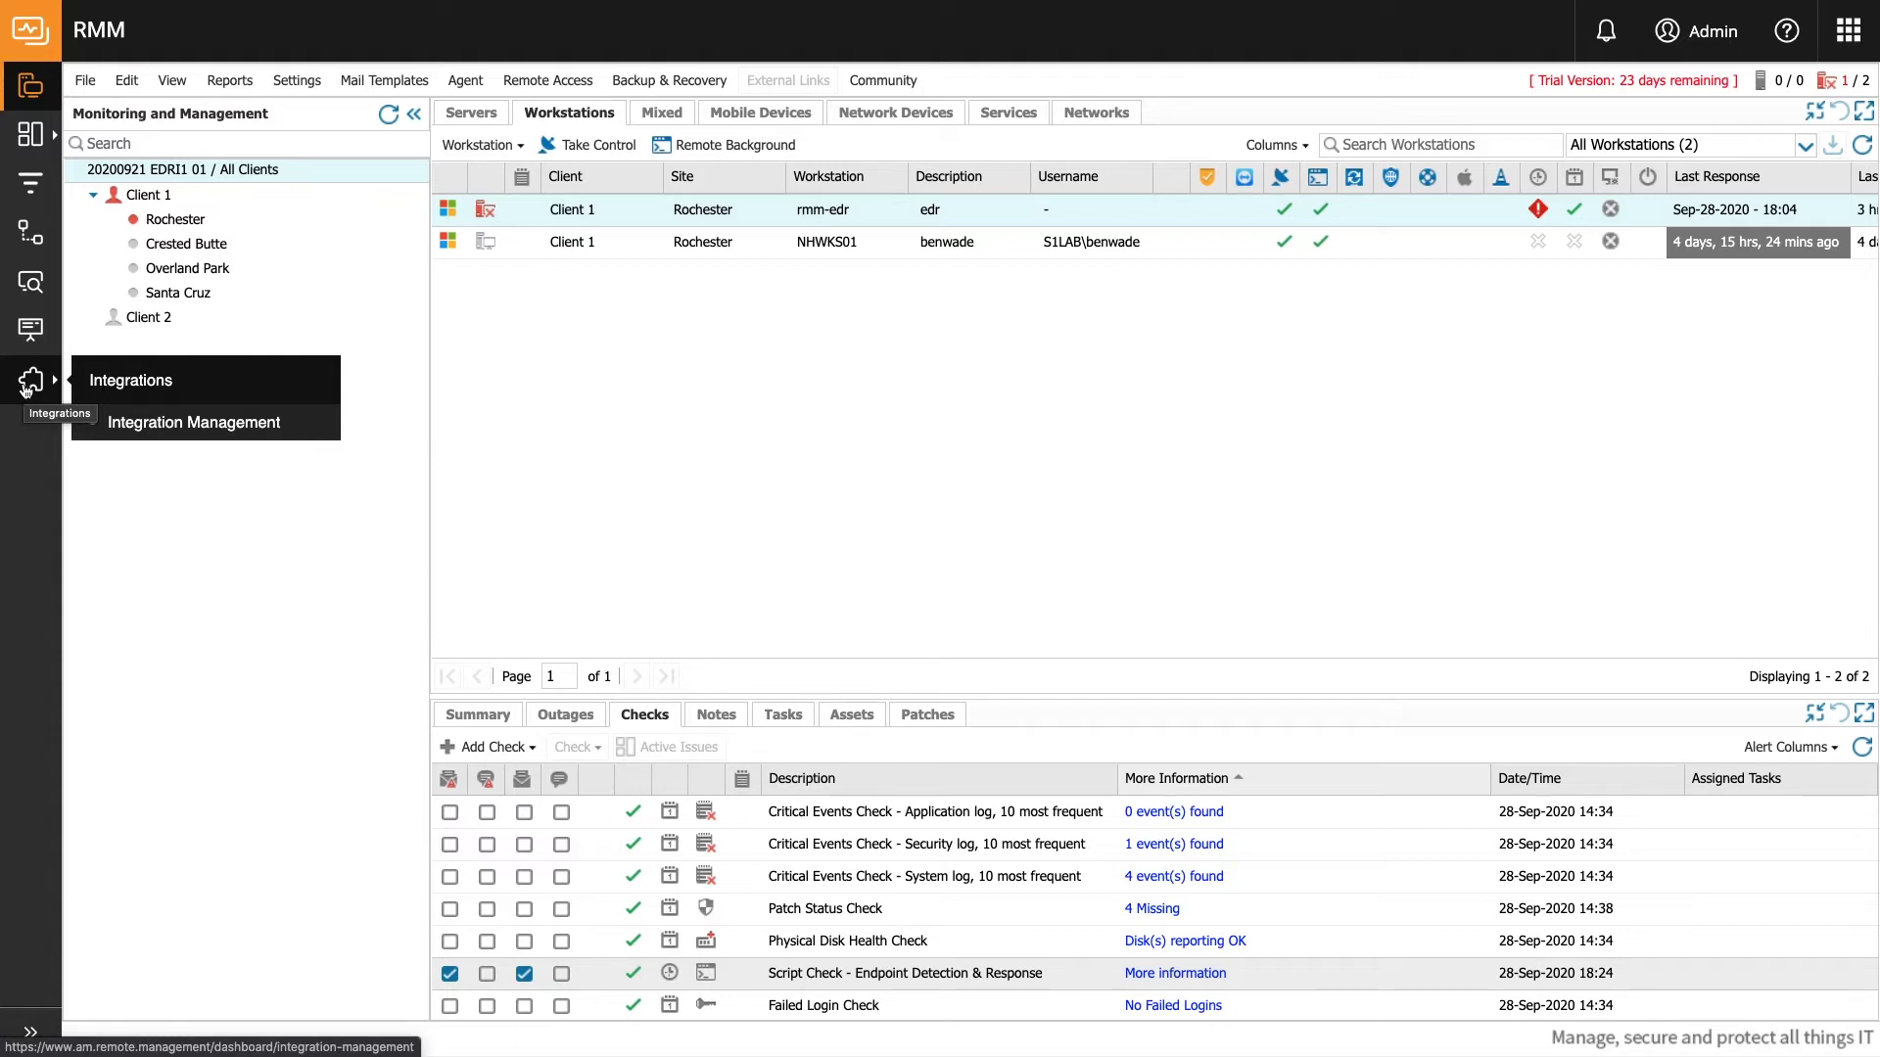
click(228, 425)
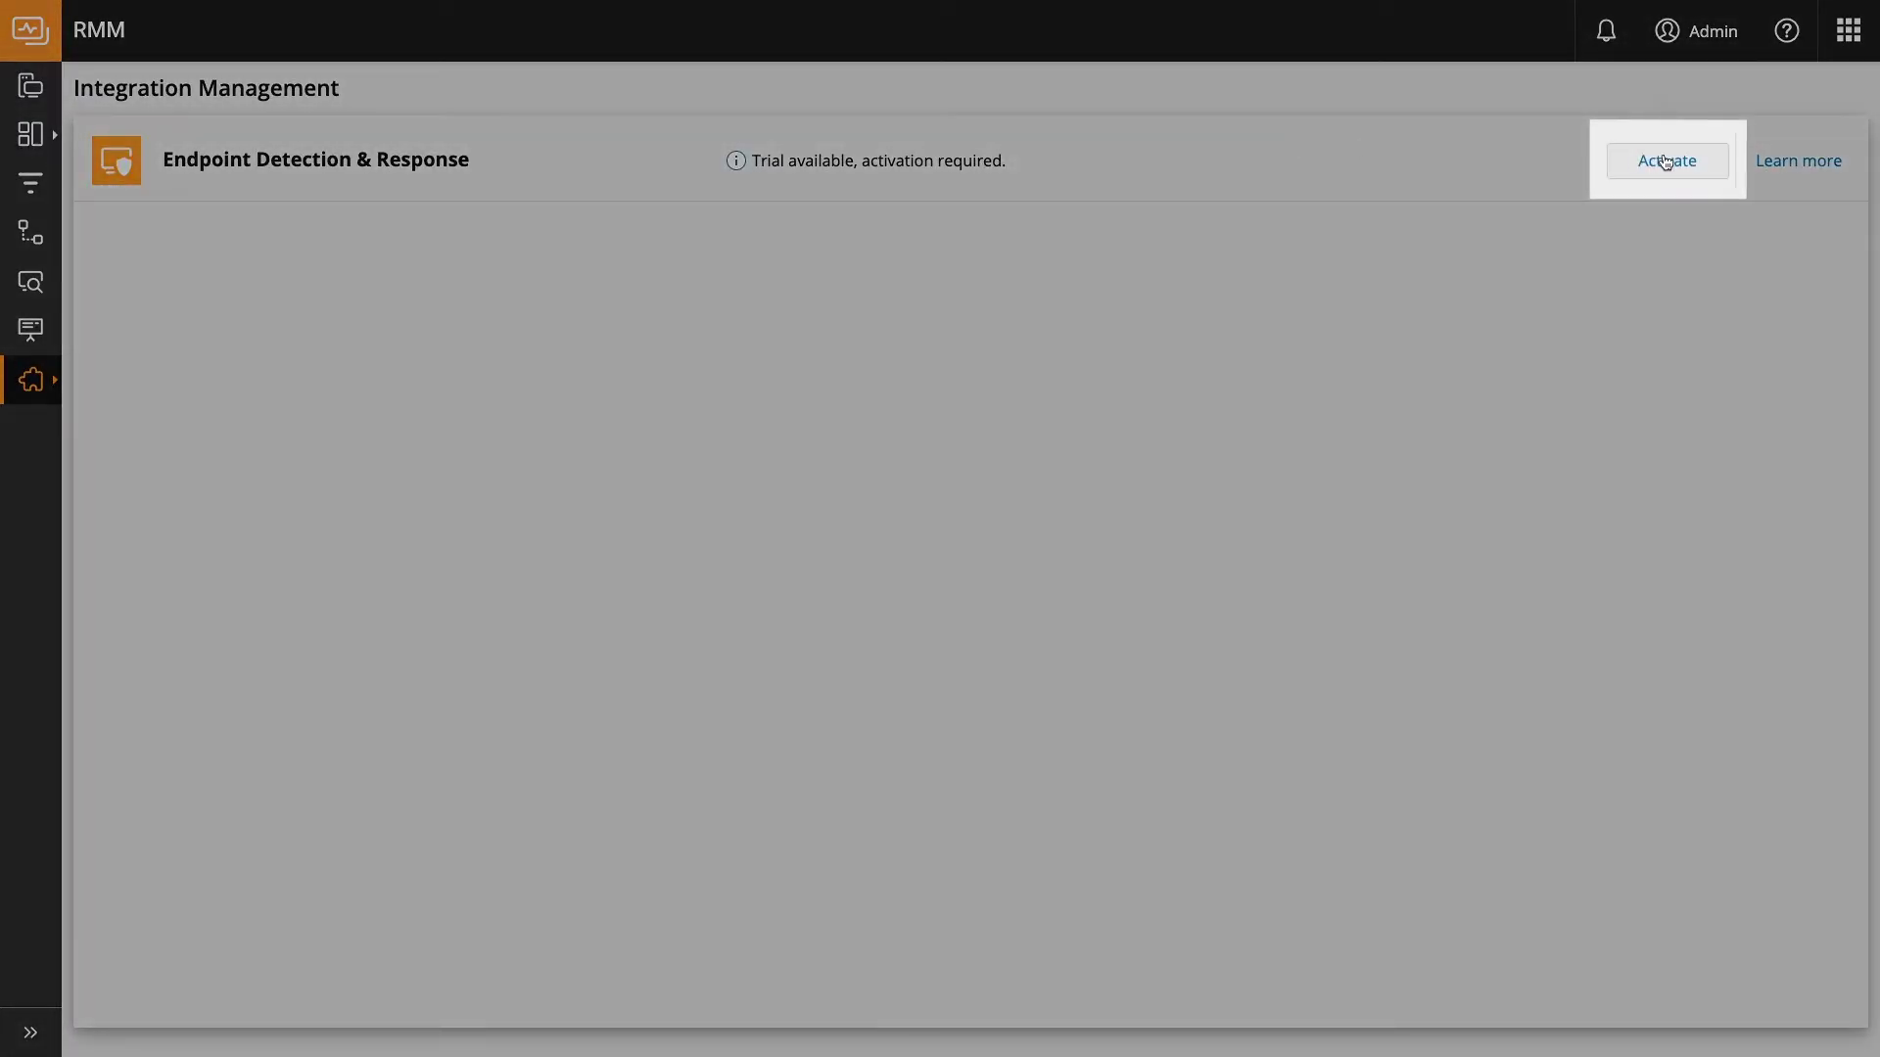
click(1655, 164)
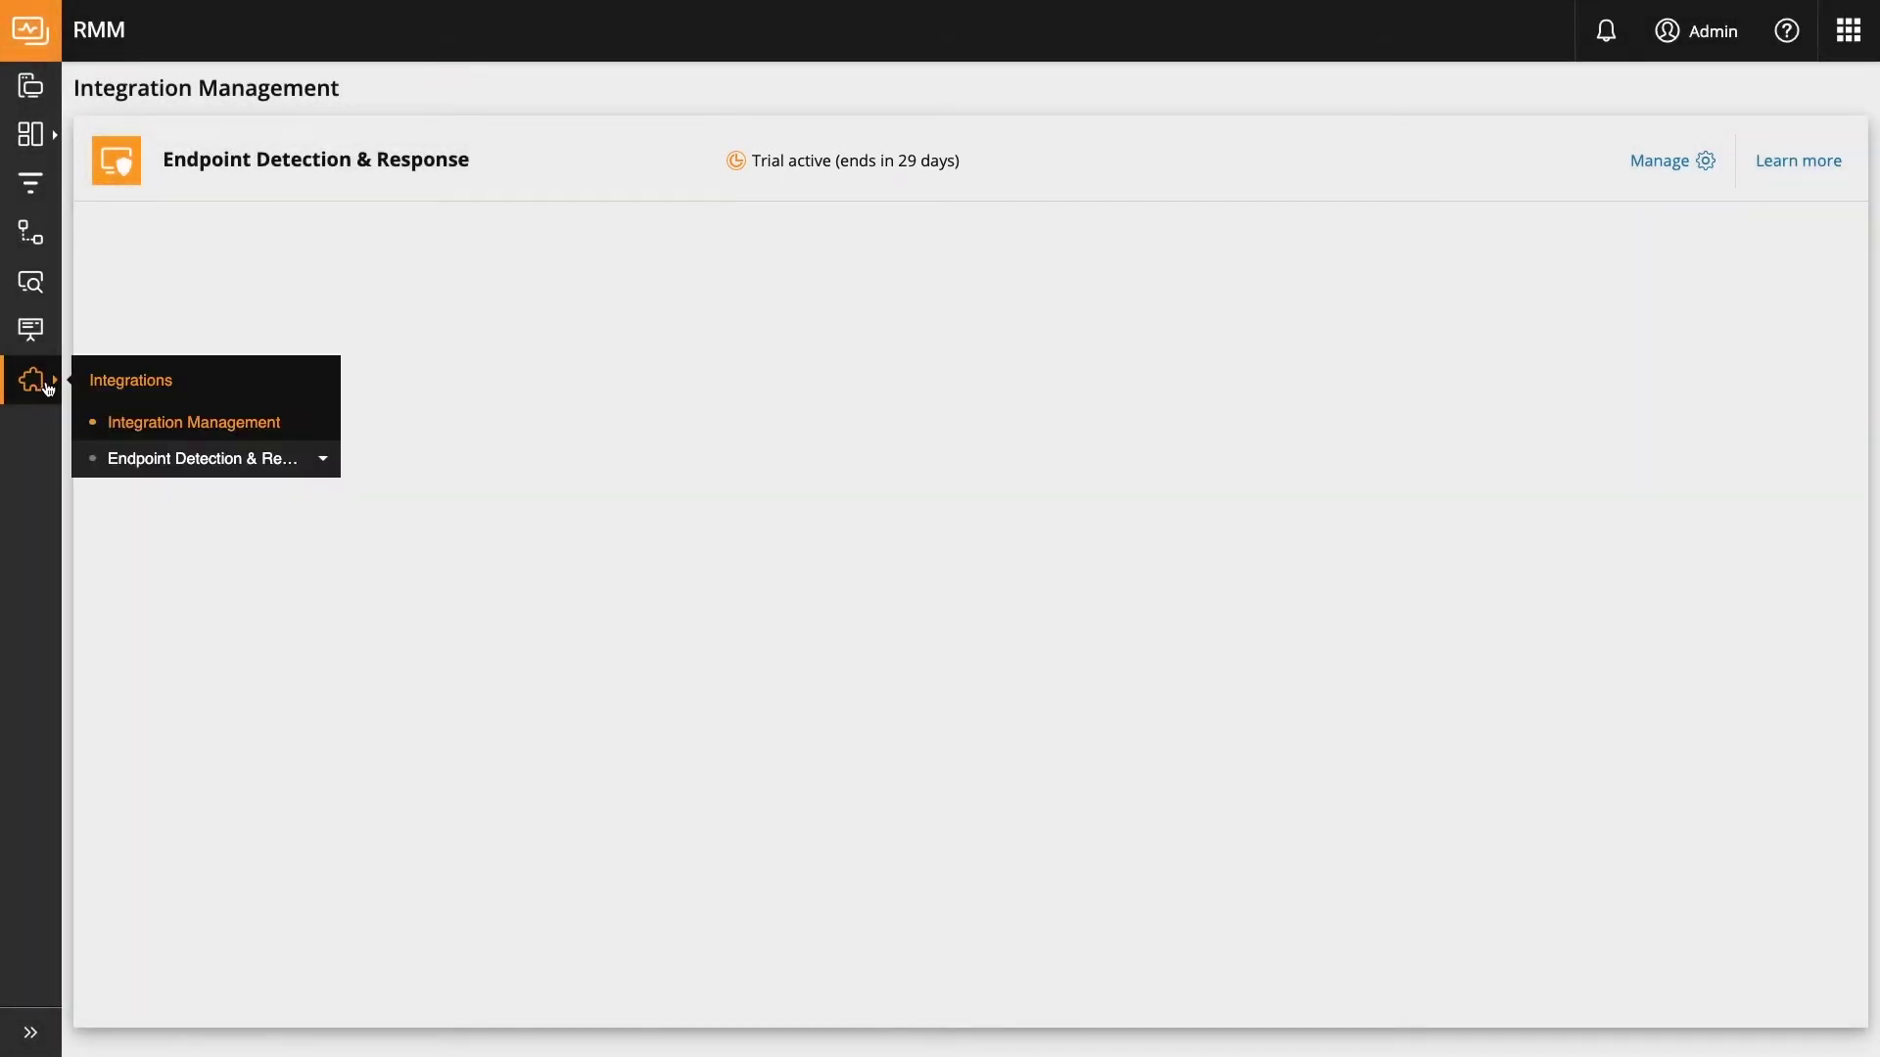
click(189, 460)
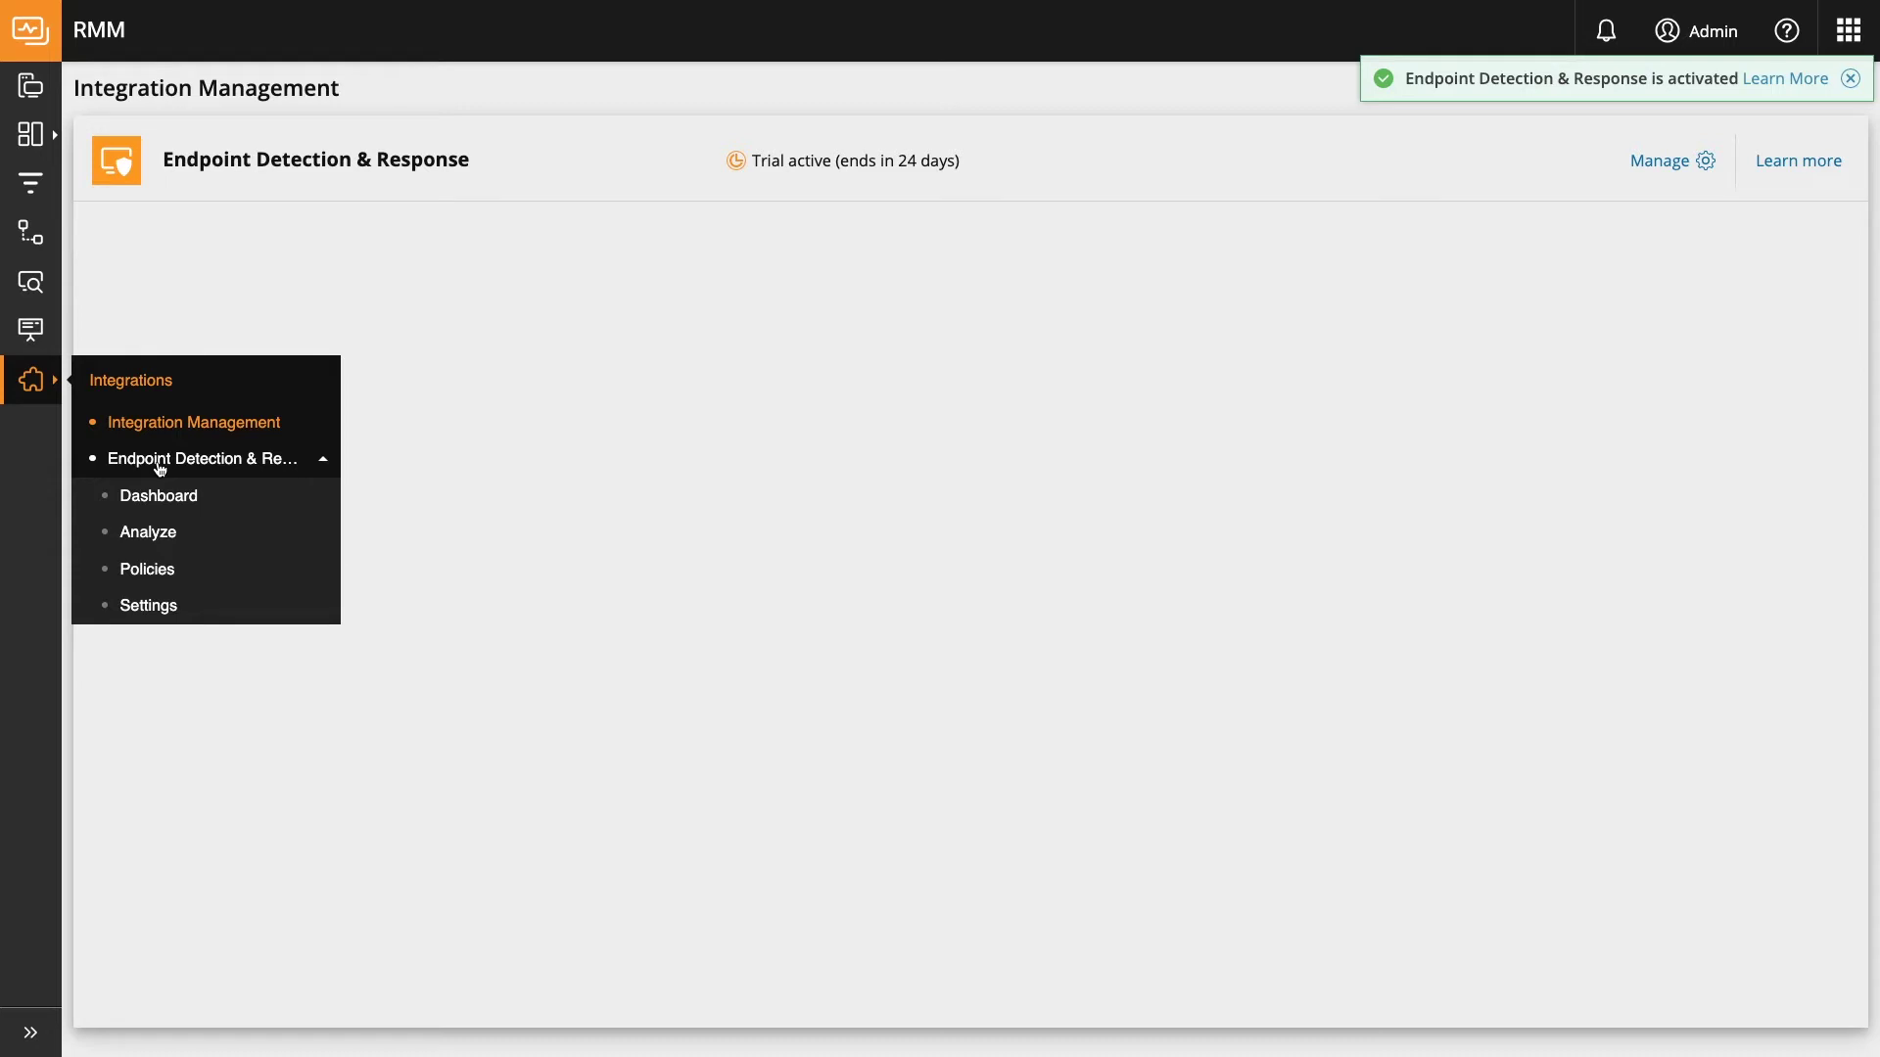
Add and save an EDR policy named 'Detect/Detect' with the description 'Detect only'.
click(160, 579)
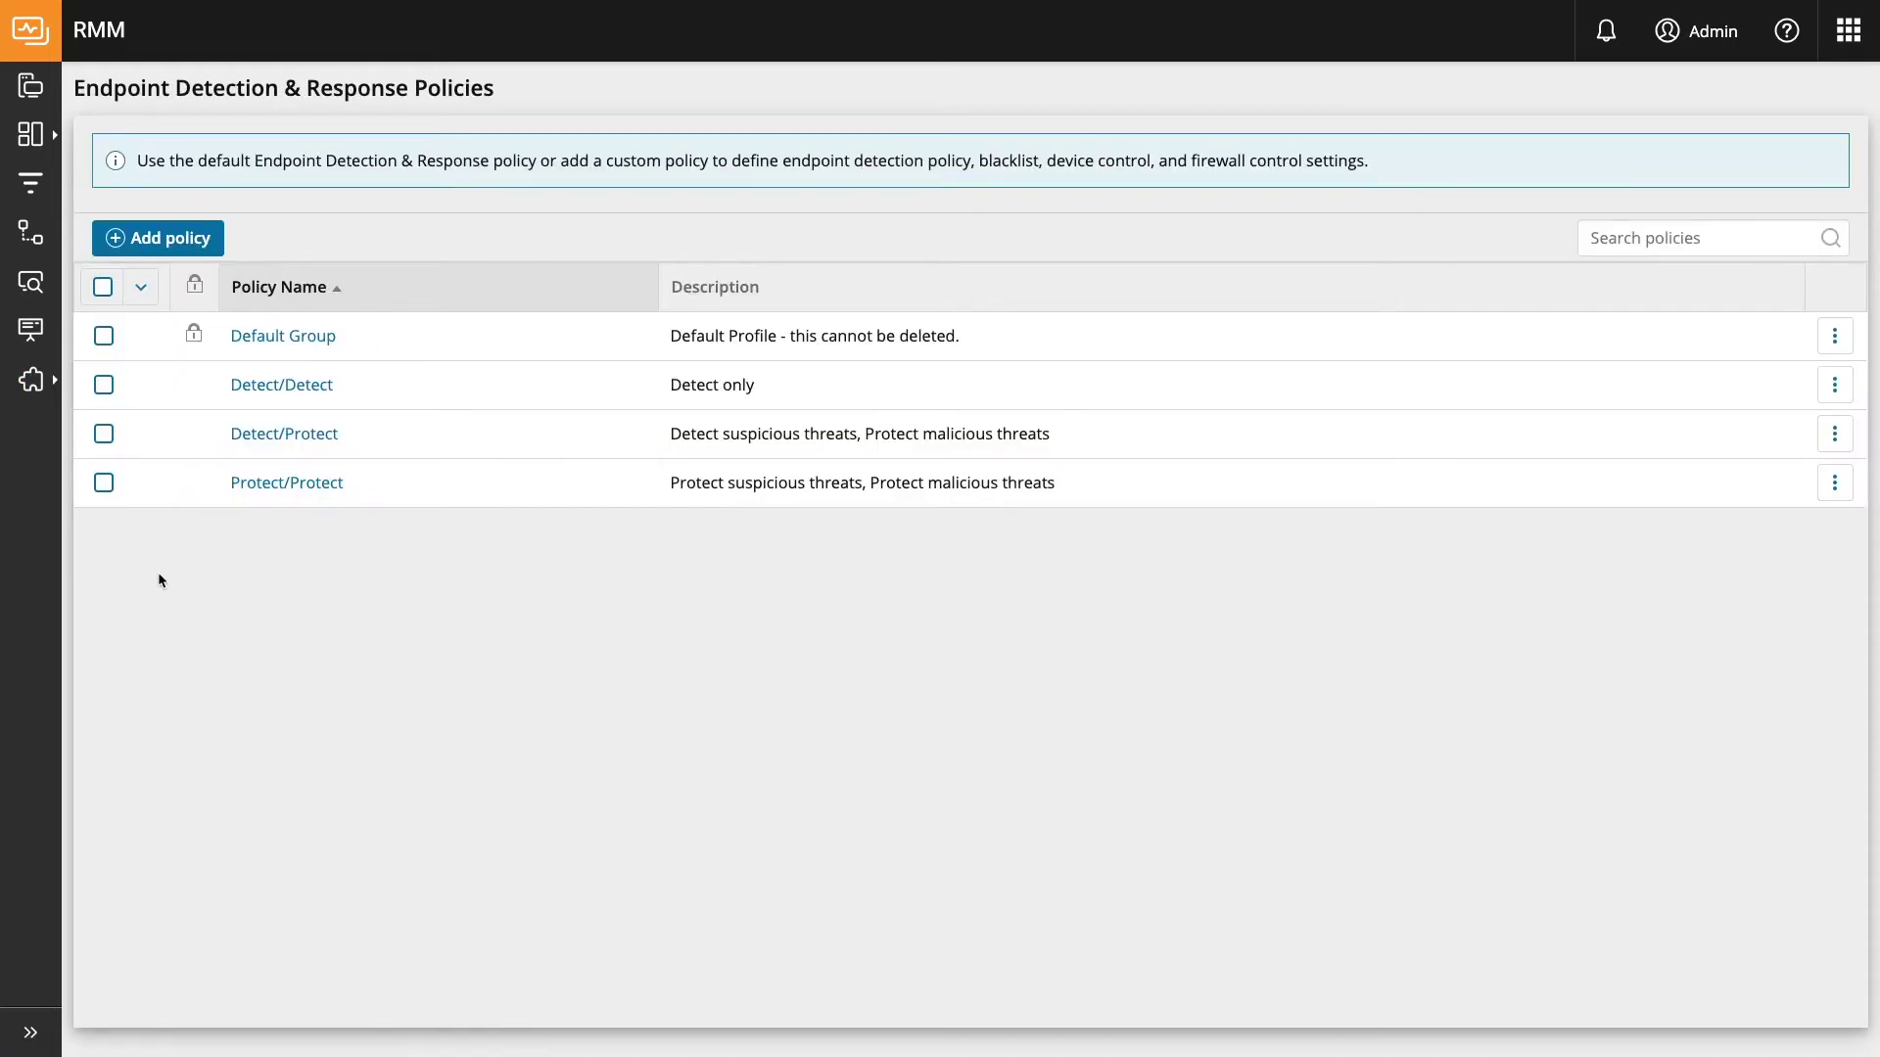
click(185, 243)
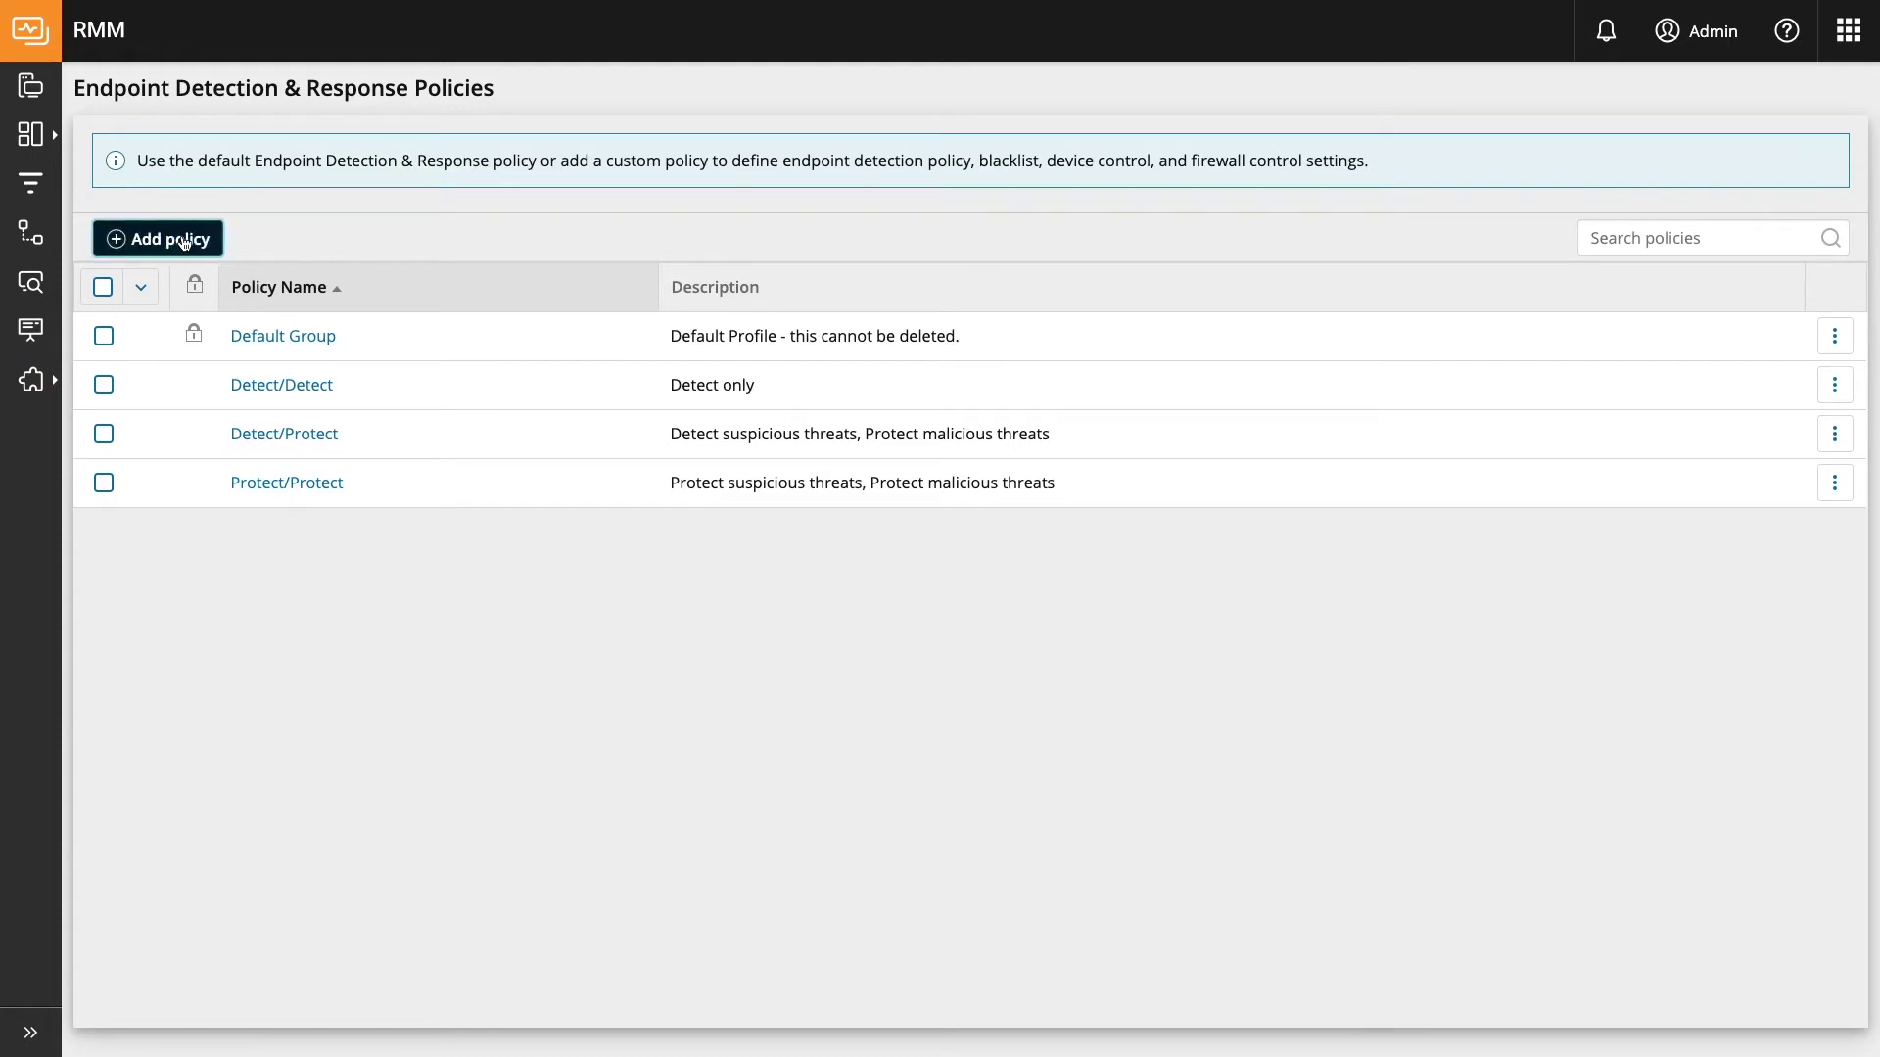
text(Detect/Detect)
key(Tab)
text(Detect only)
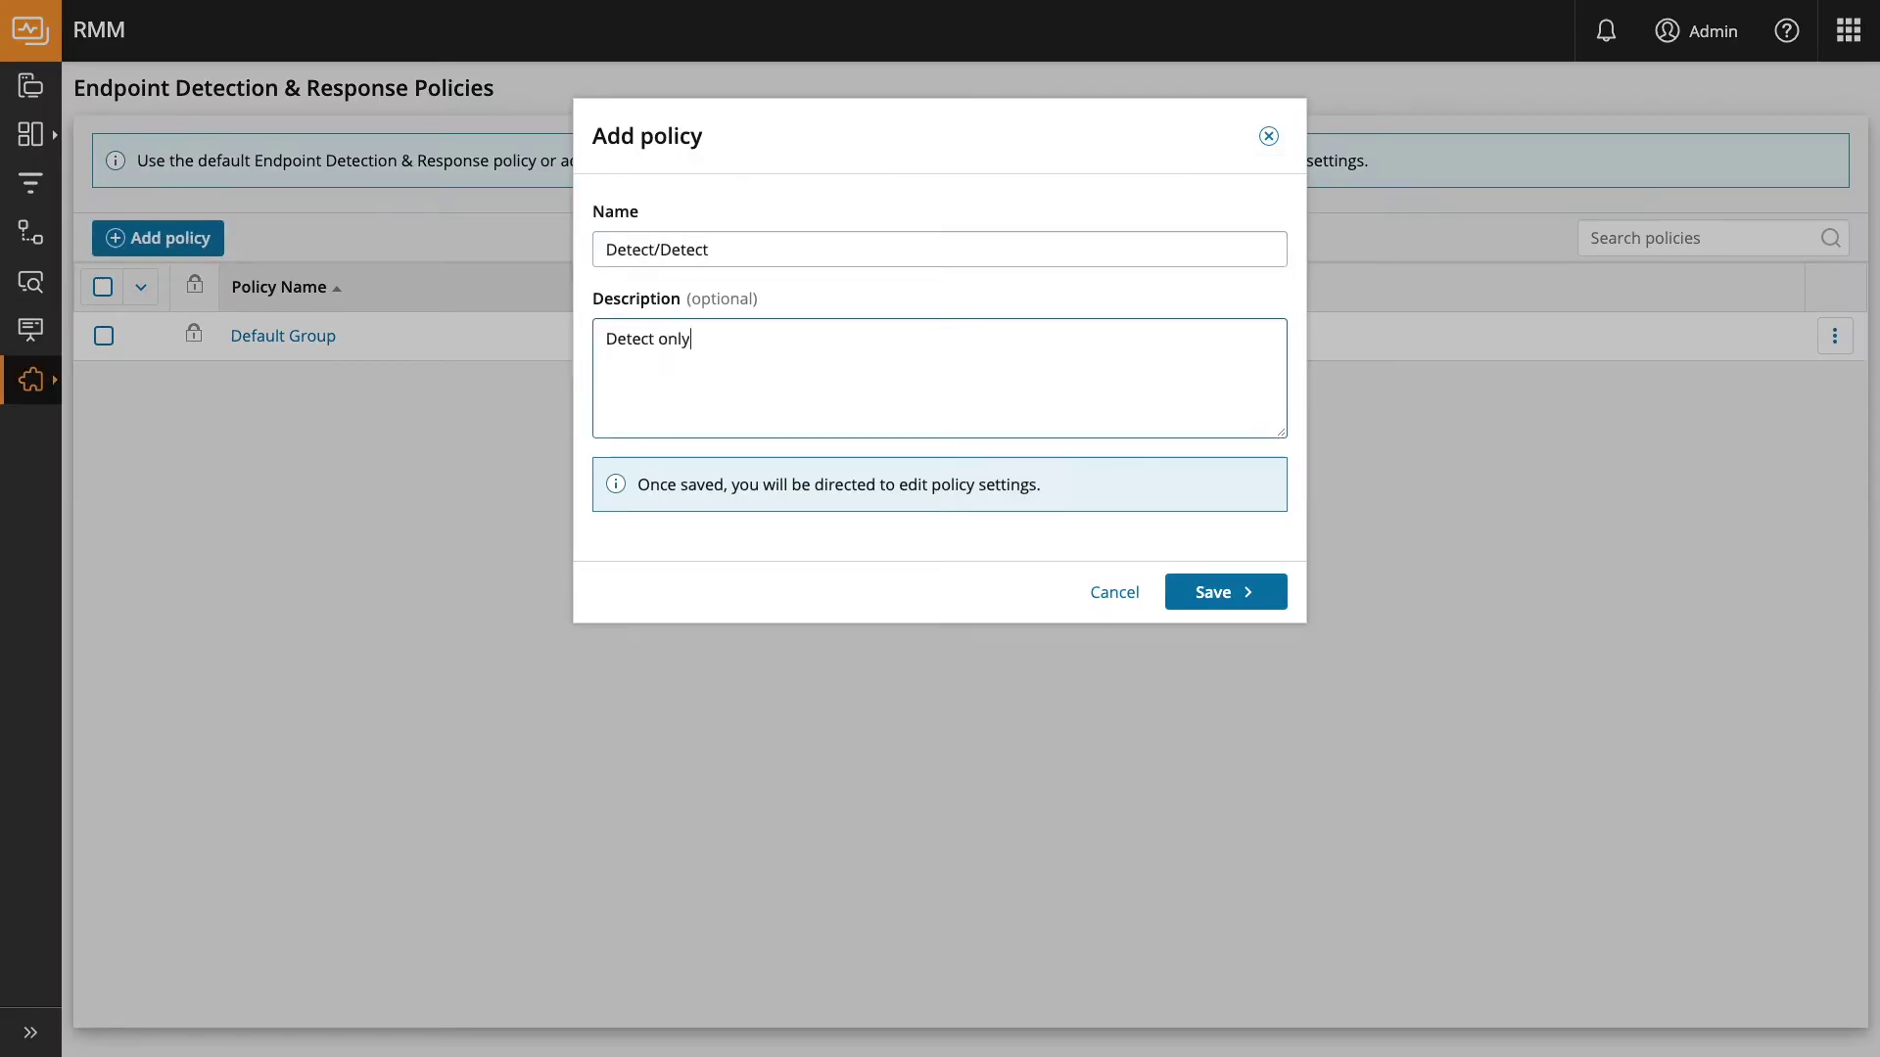
click(1221, 592)
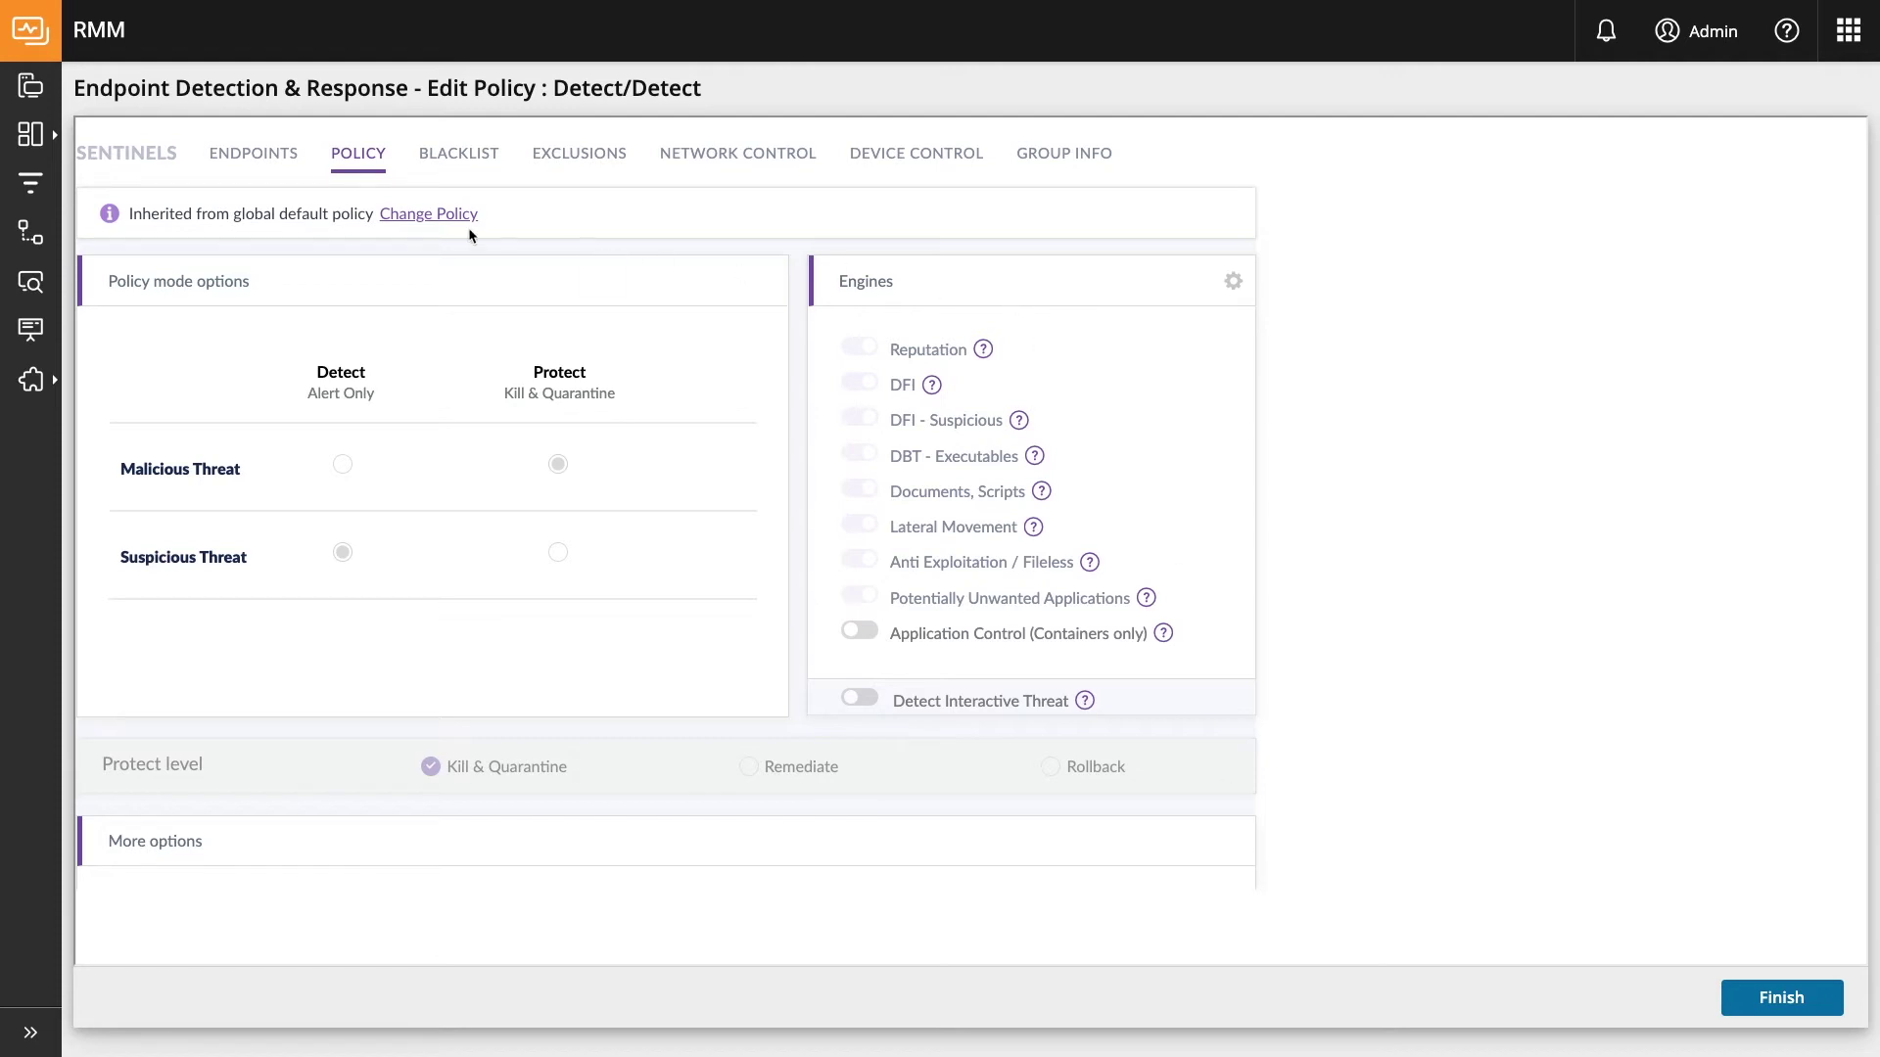
Stop inheriting the default policy, set malicious threats to Detect, and save Detect/Detect.
click(427, 215)
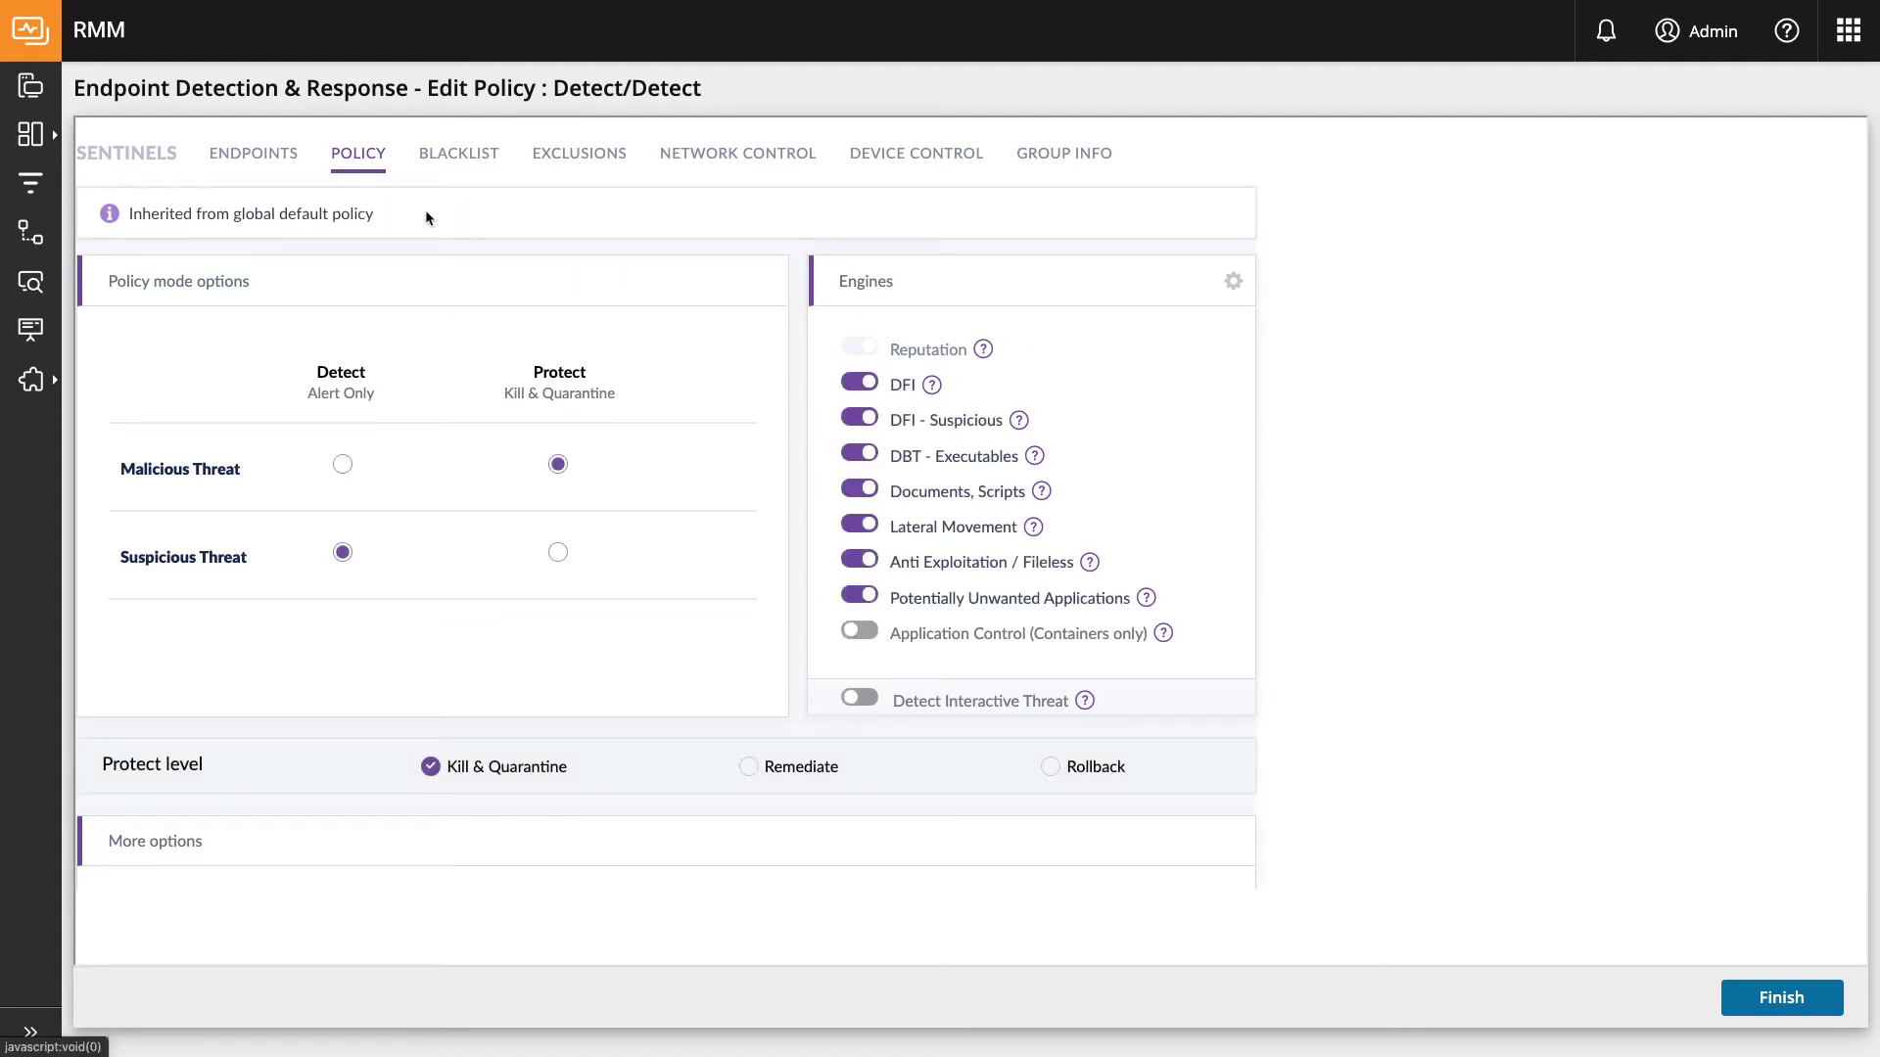
click(343, 464)
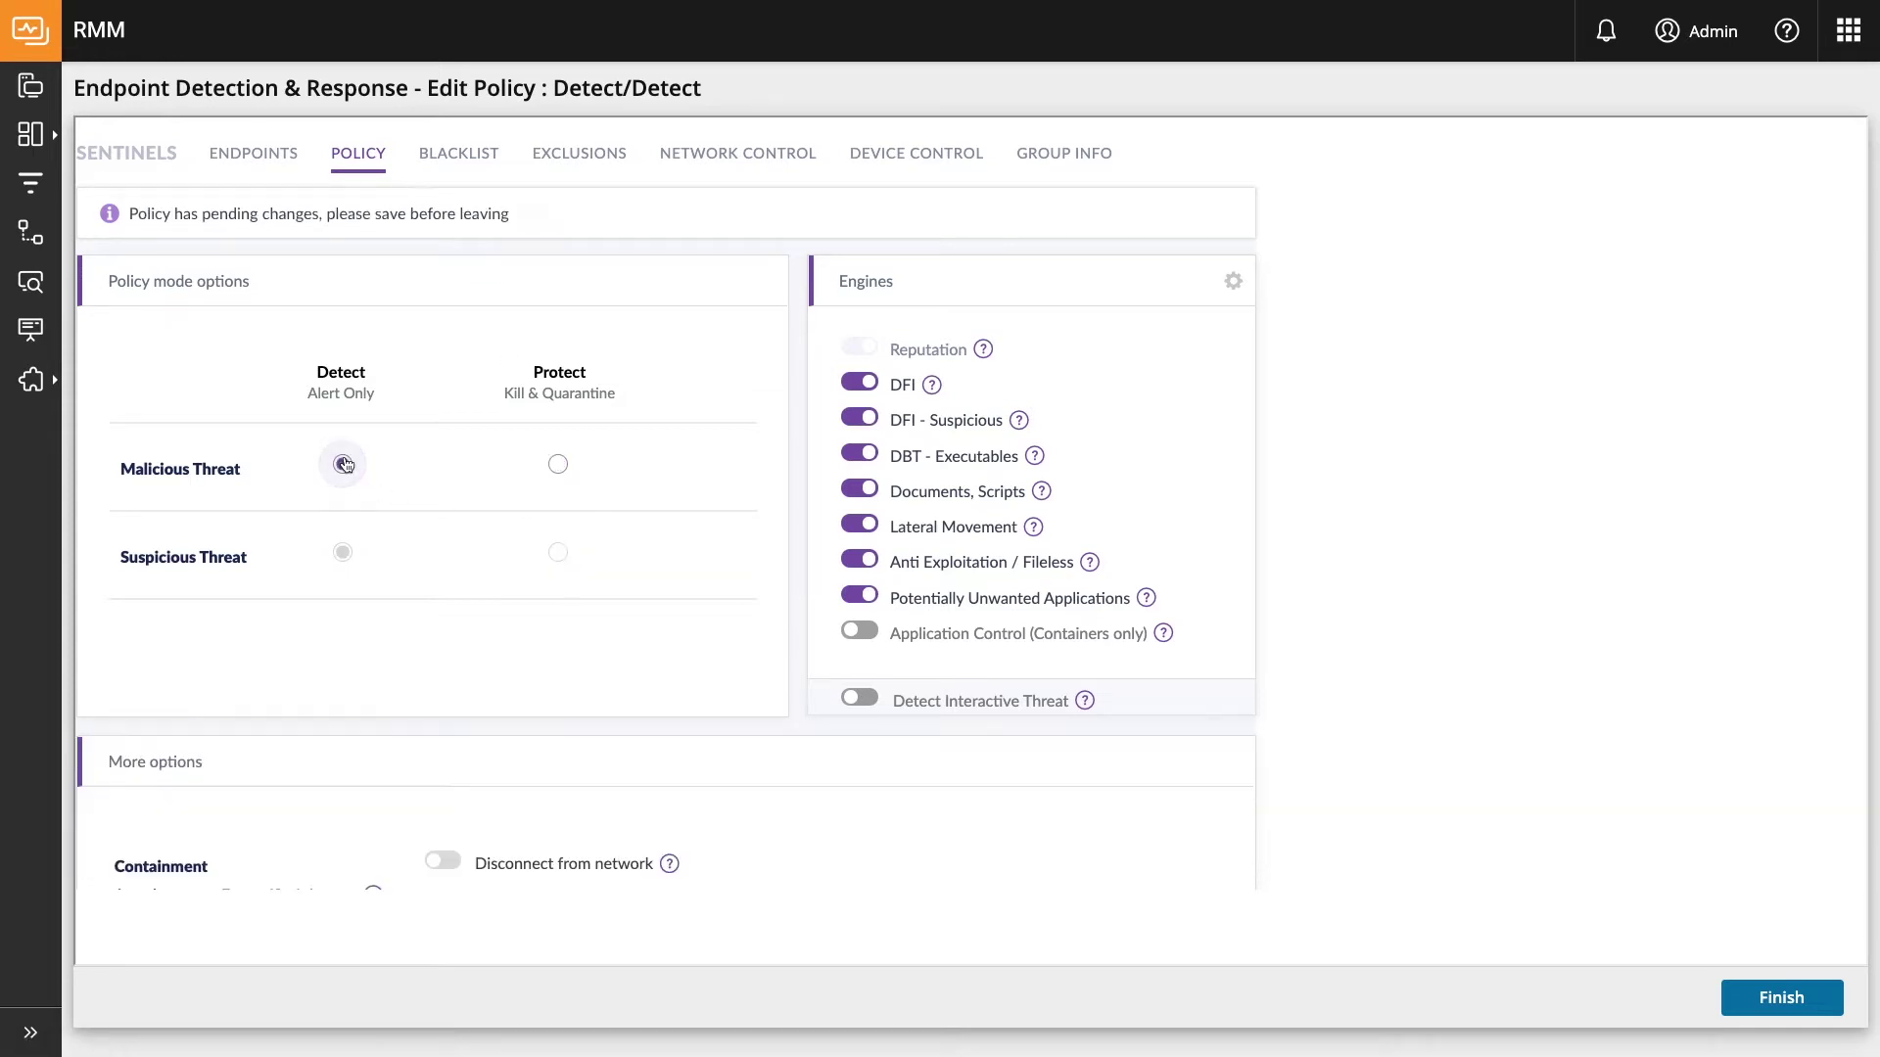
scroll(710, 626, down, 3)
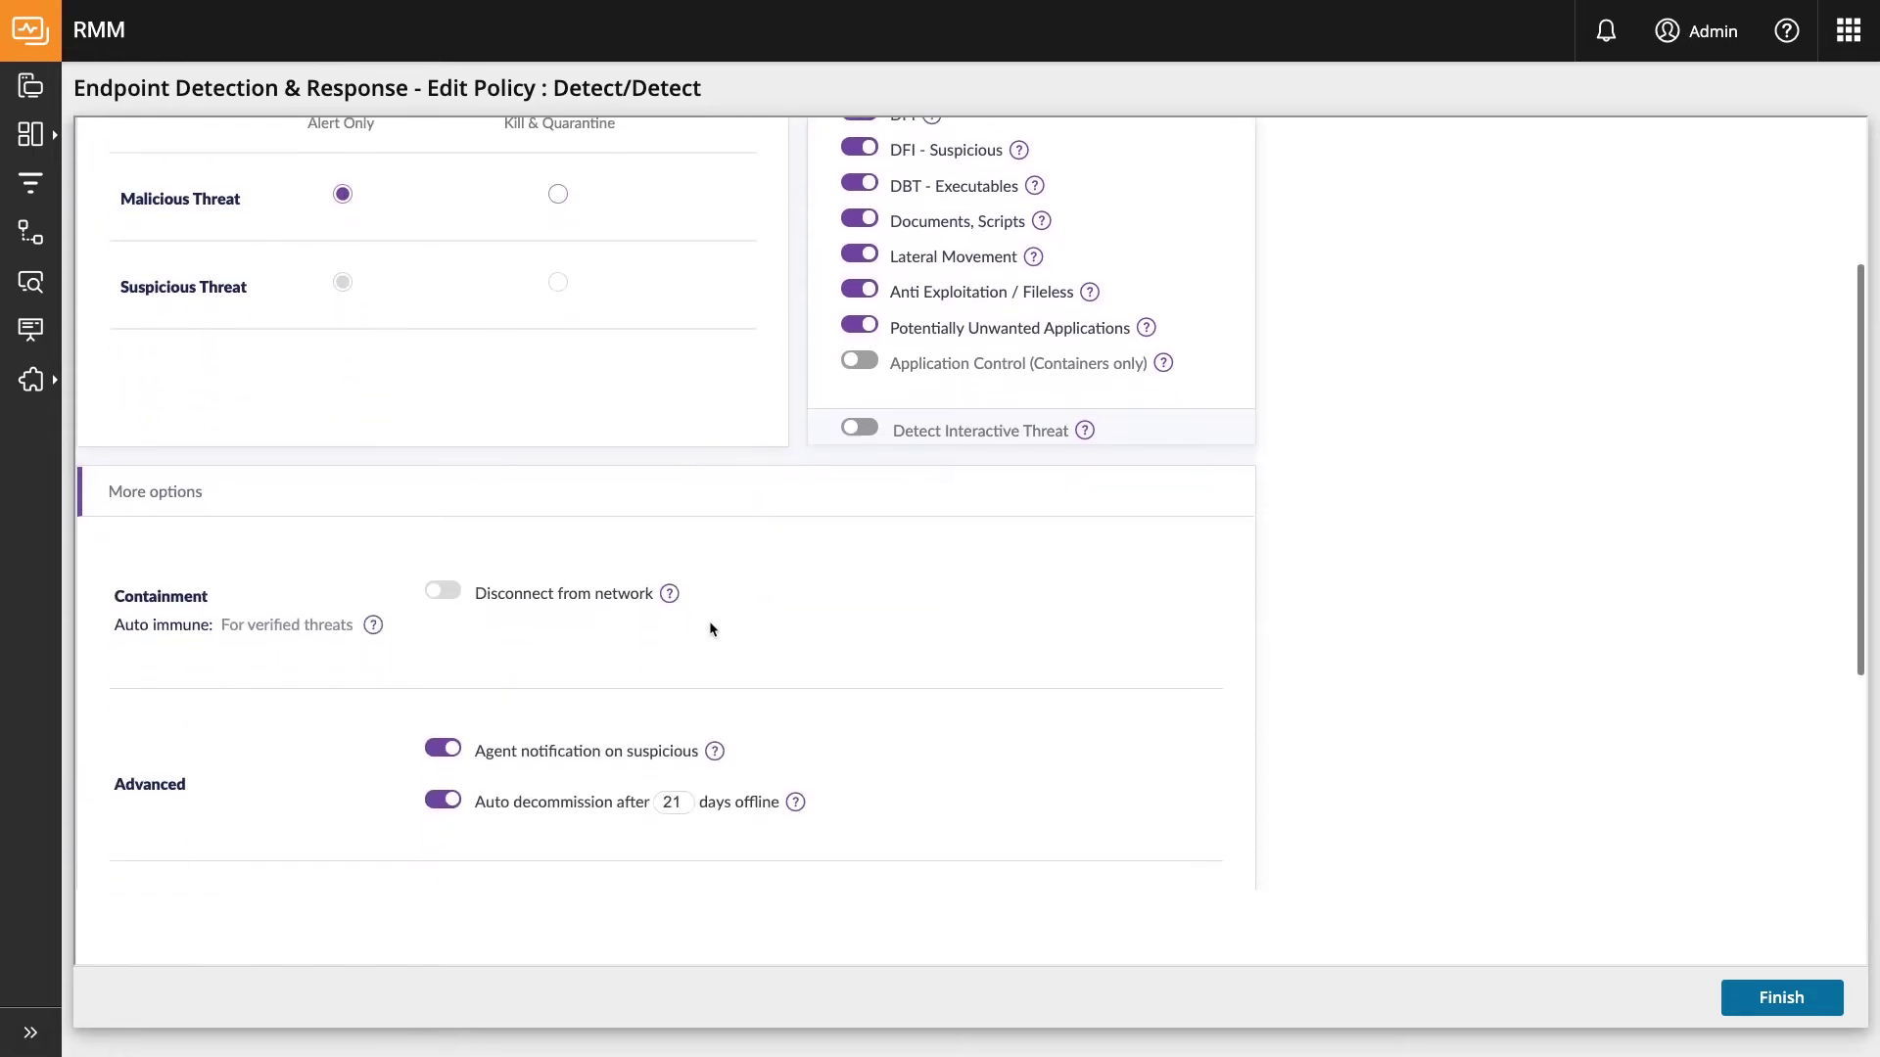
scroll(711, 628, down, 3)
scroll(710, 628, down, 2)
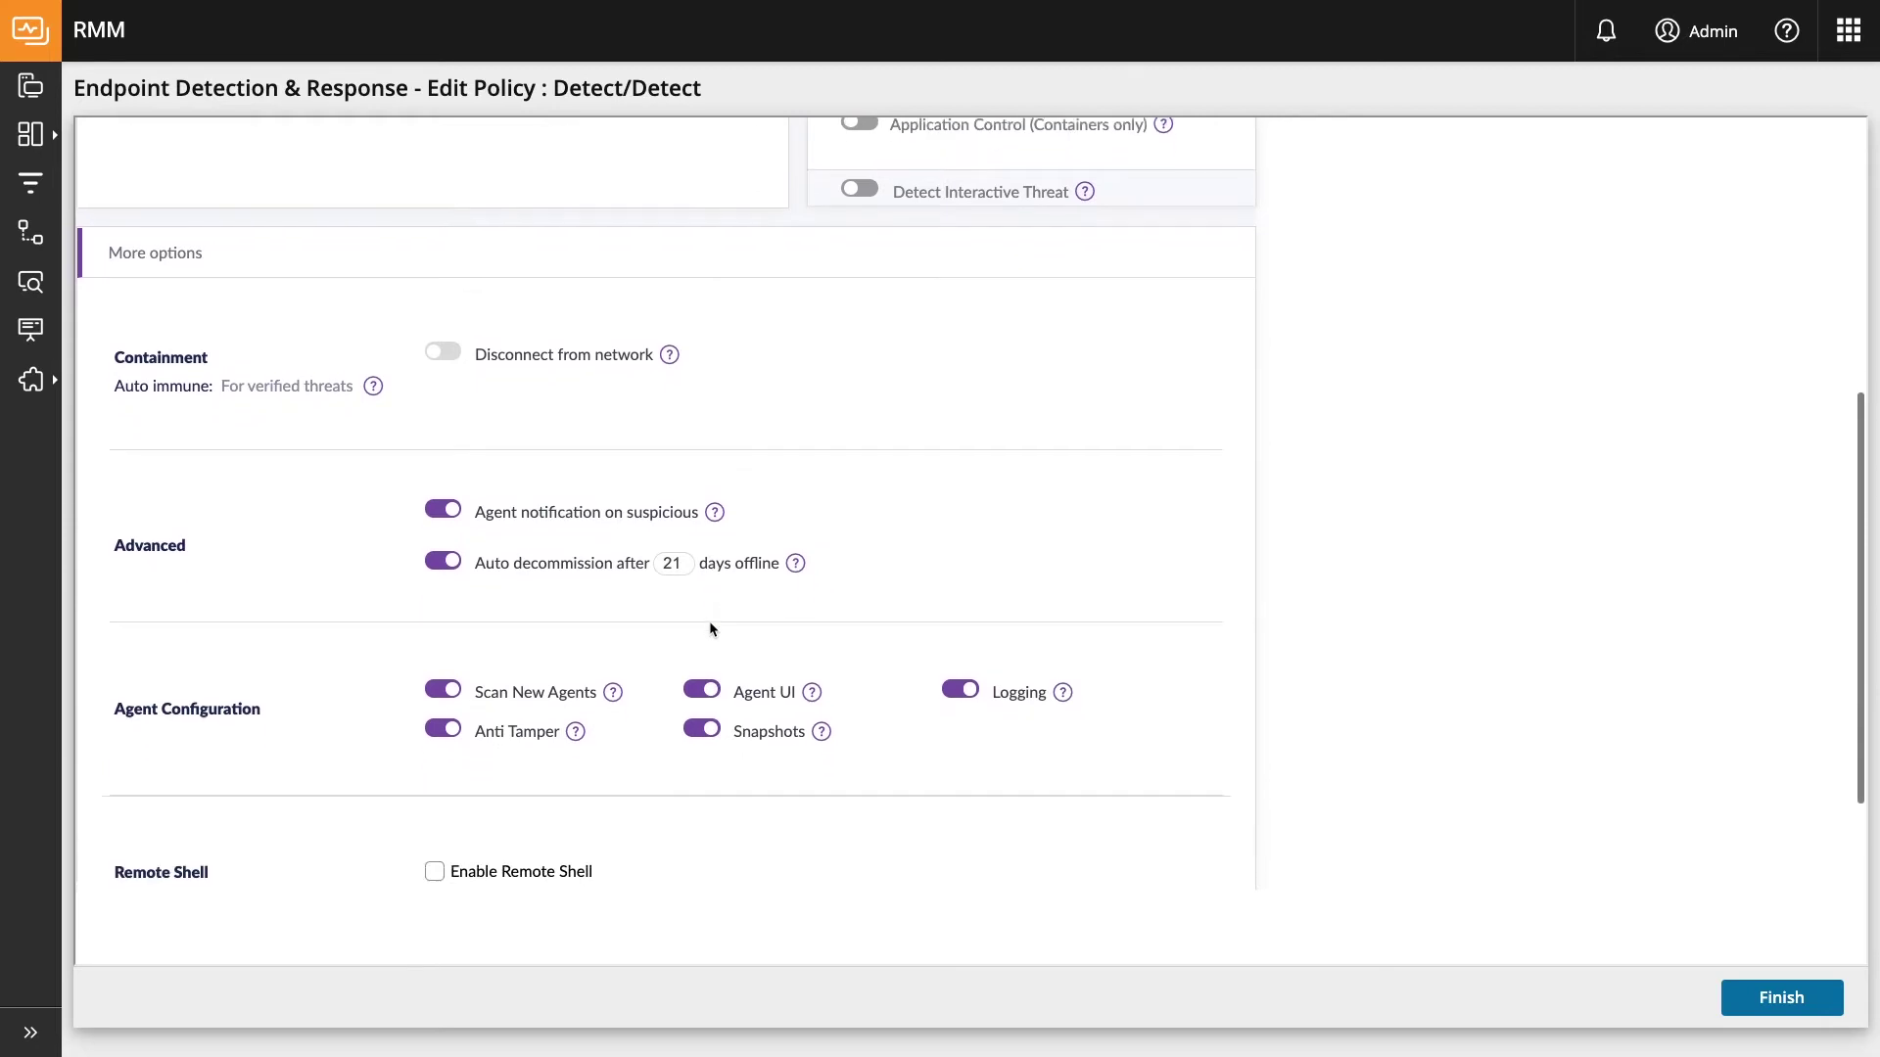
scroll(711, 628, down, 2)
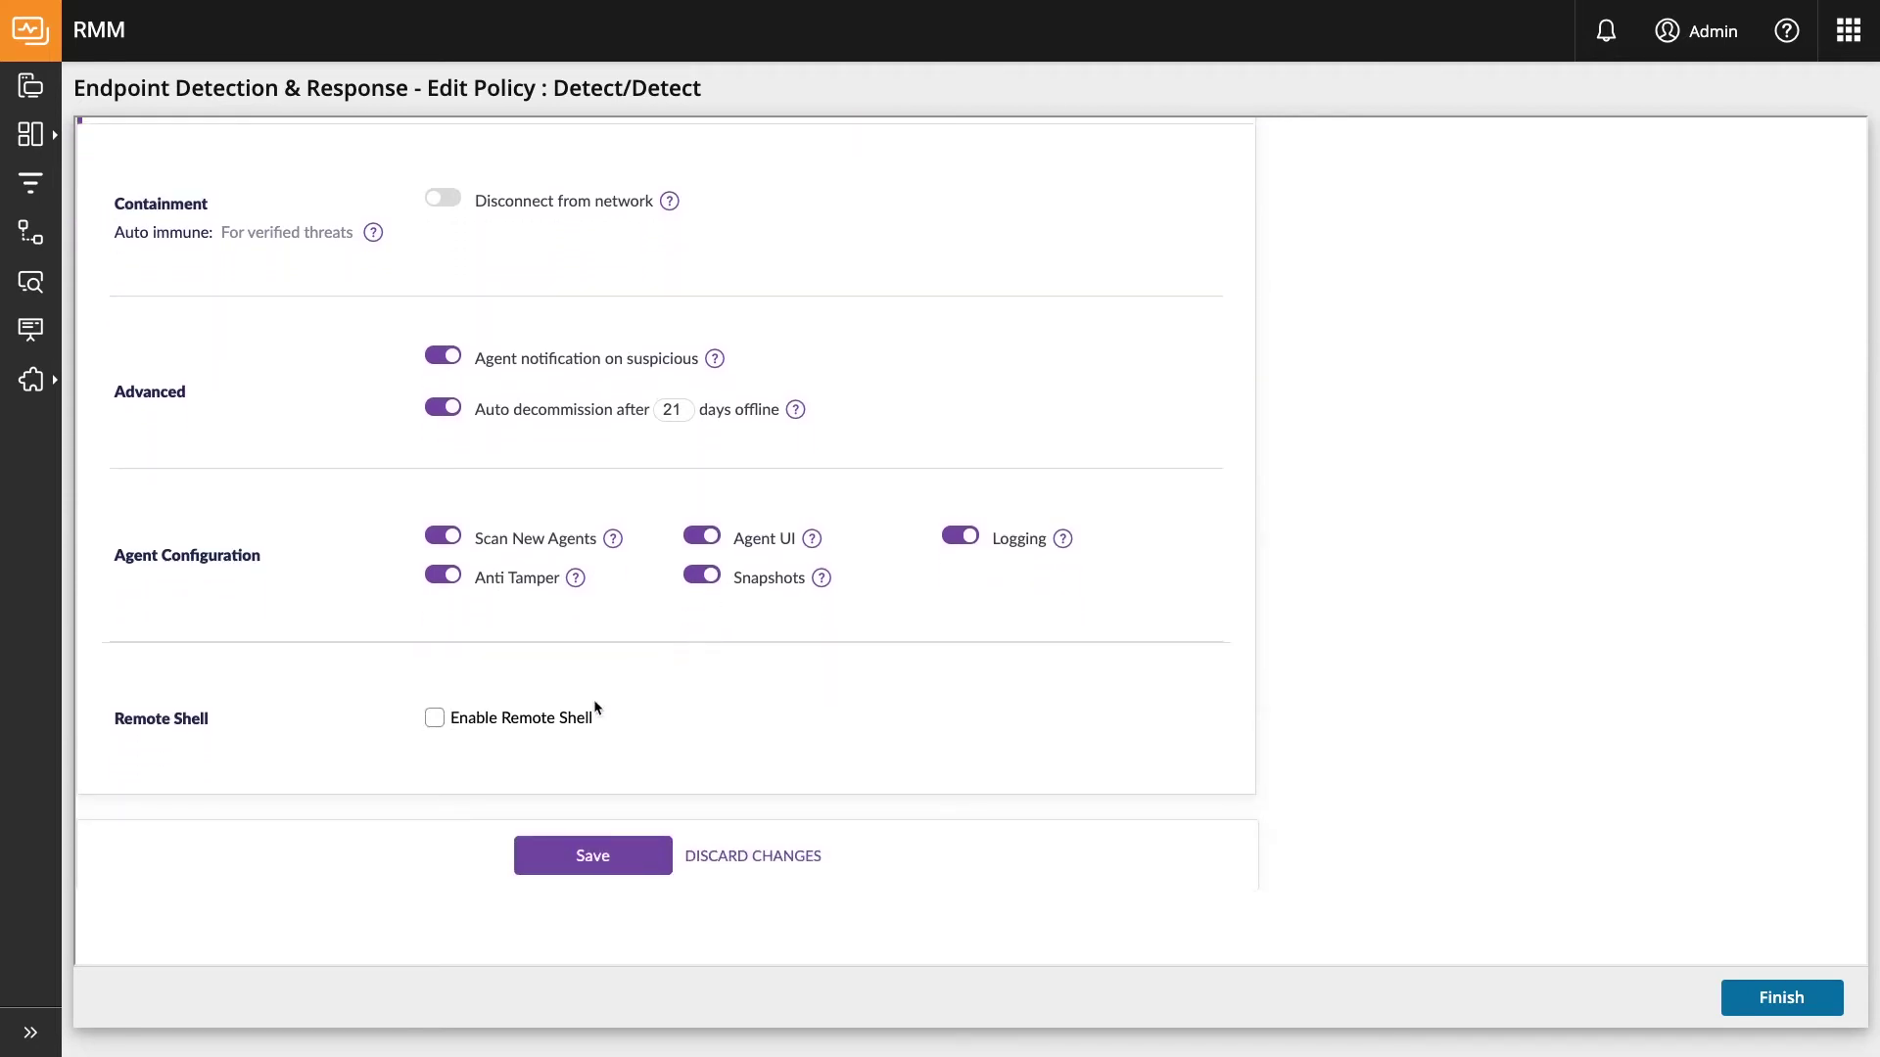
click(576, 860)
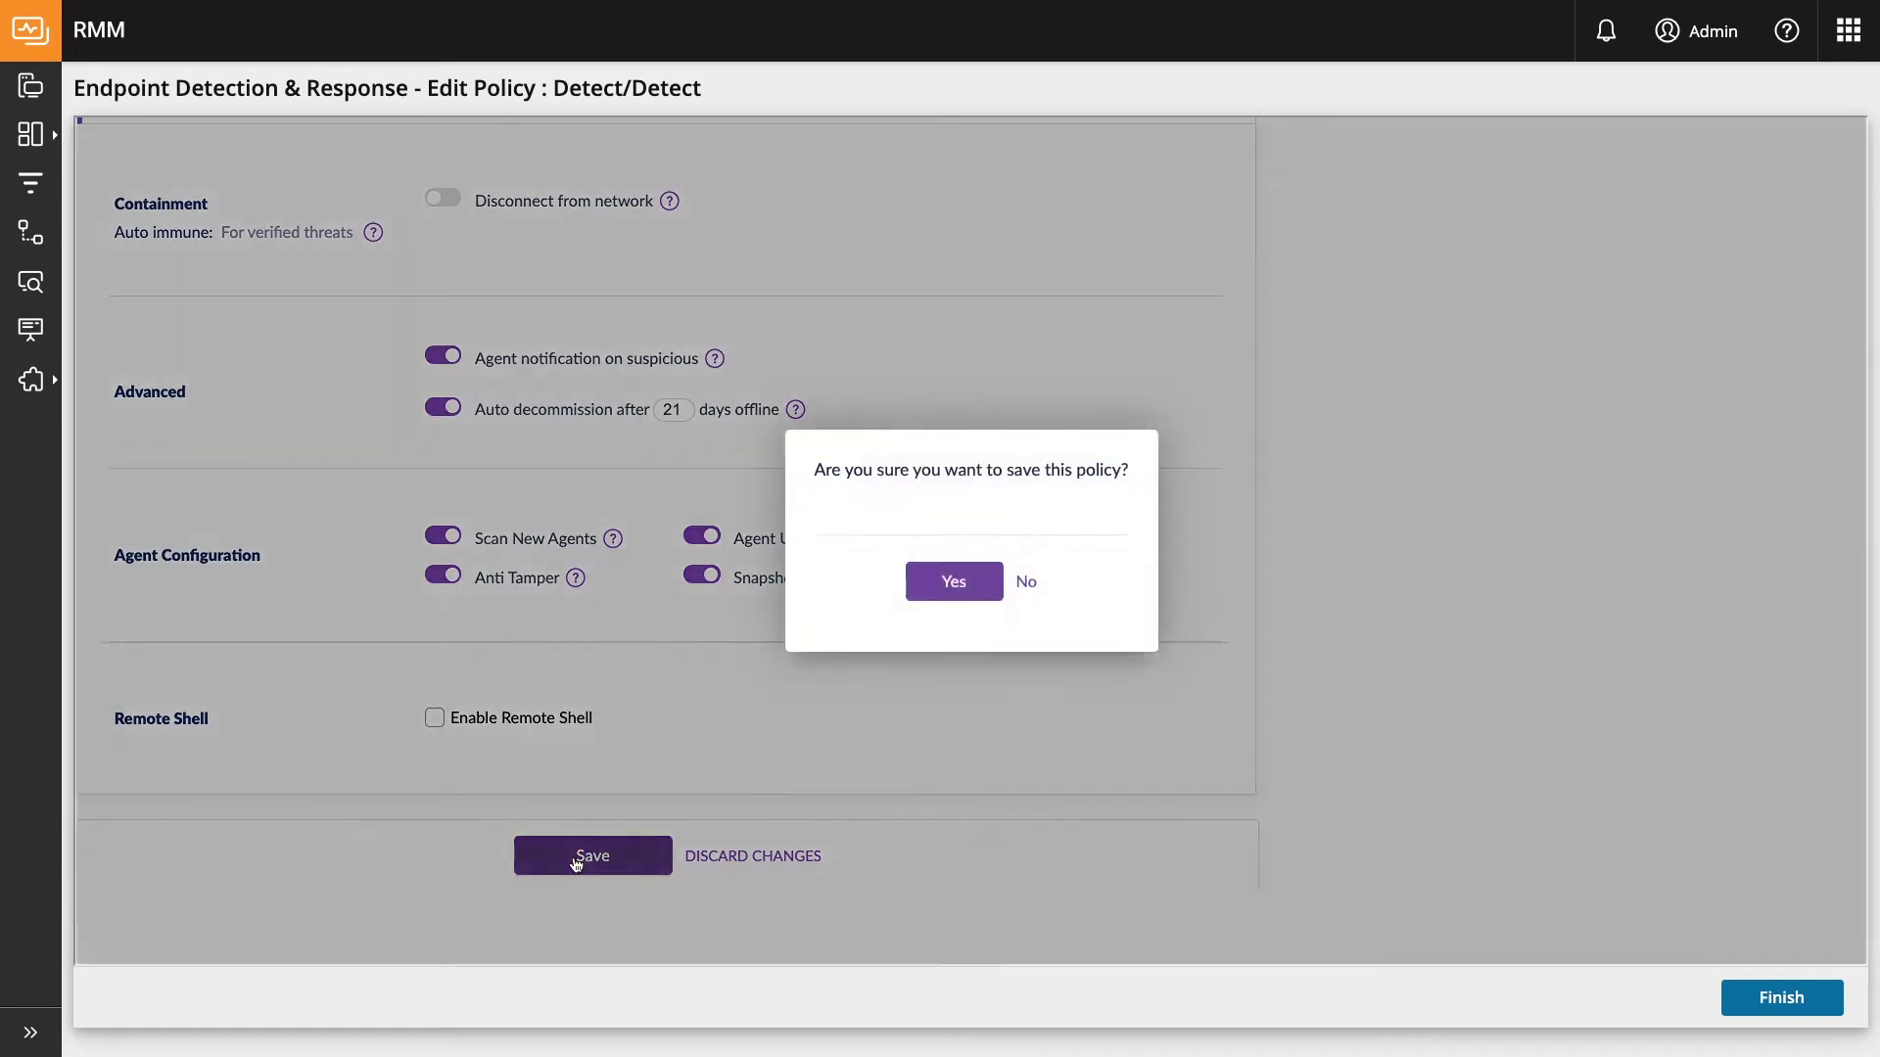
click(959, 580)
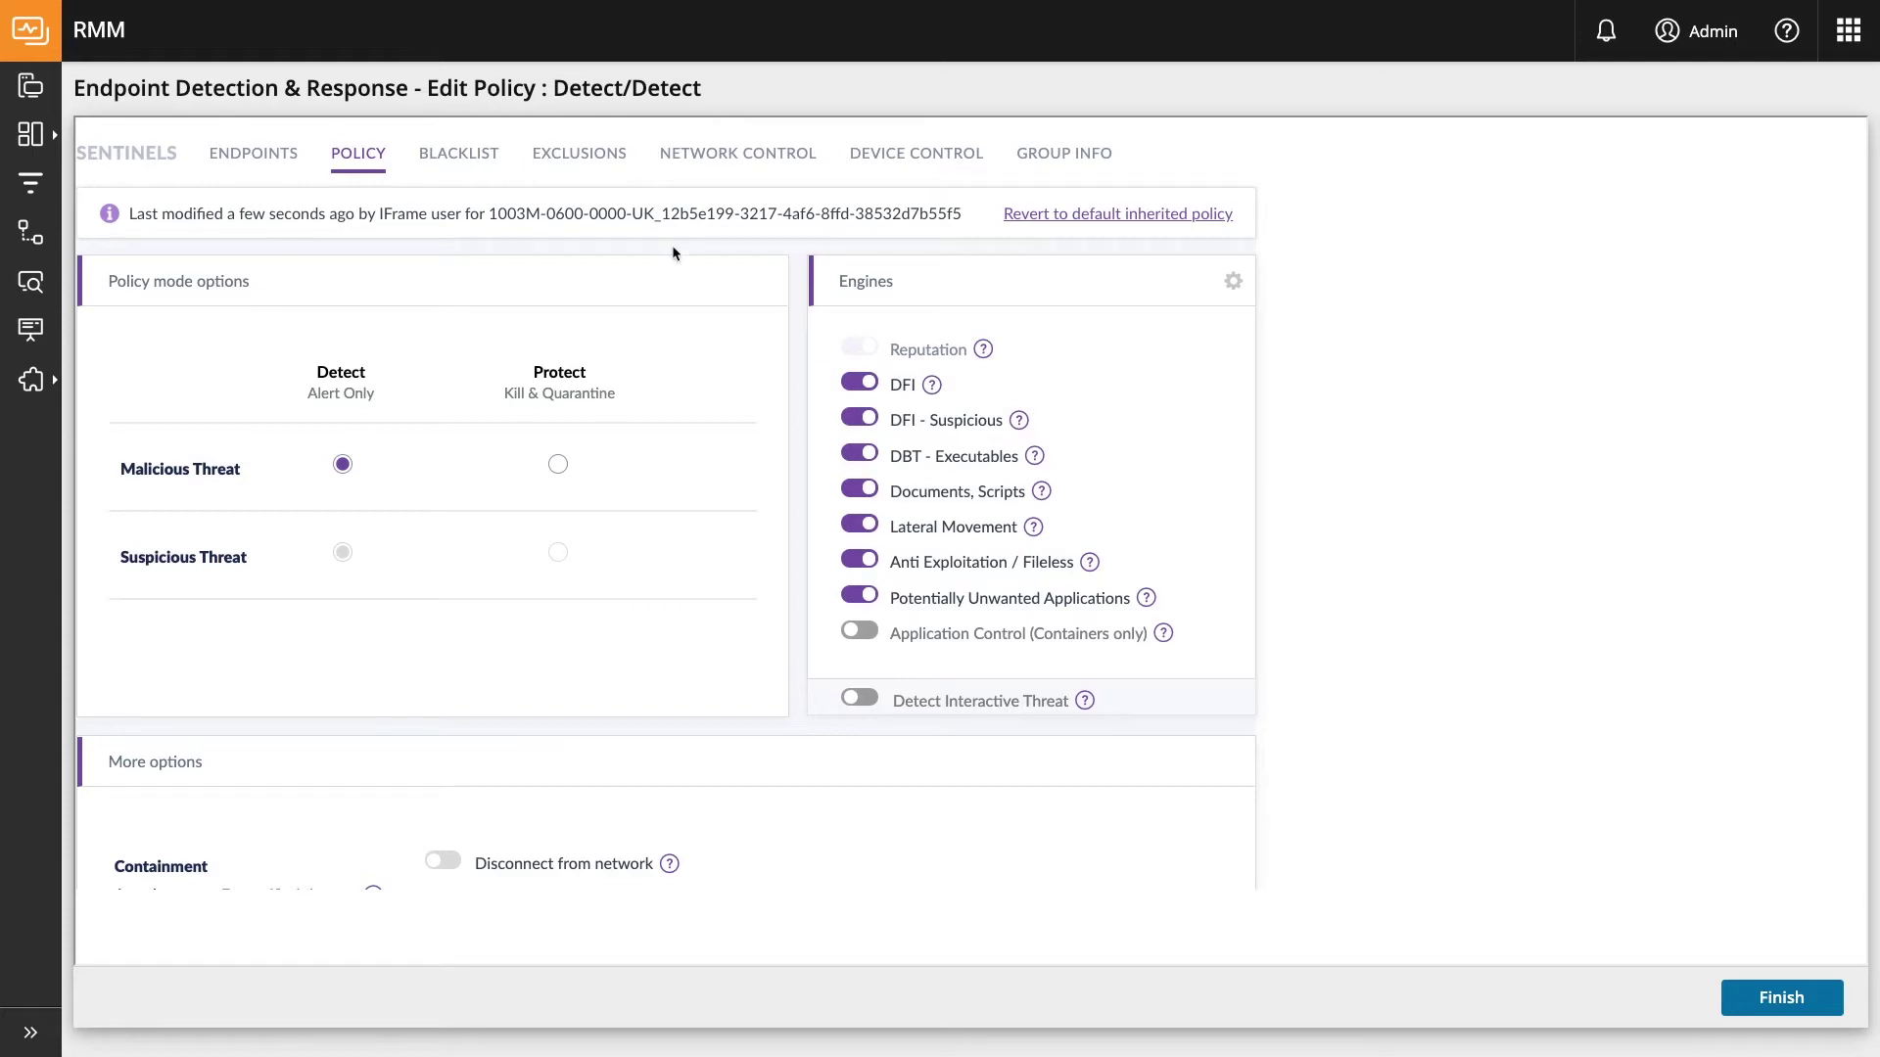
Review the policy's Blacklist and Exclusions without adding entries, then finish editing it.
click(473, 151)
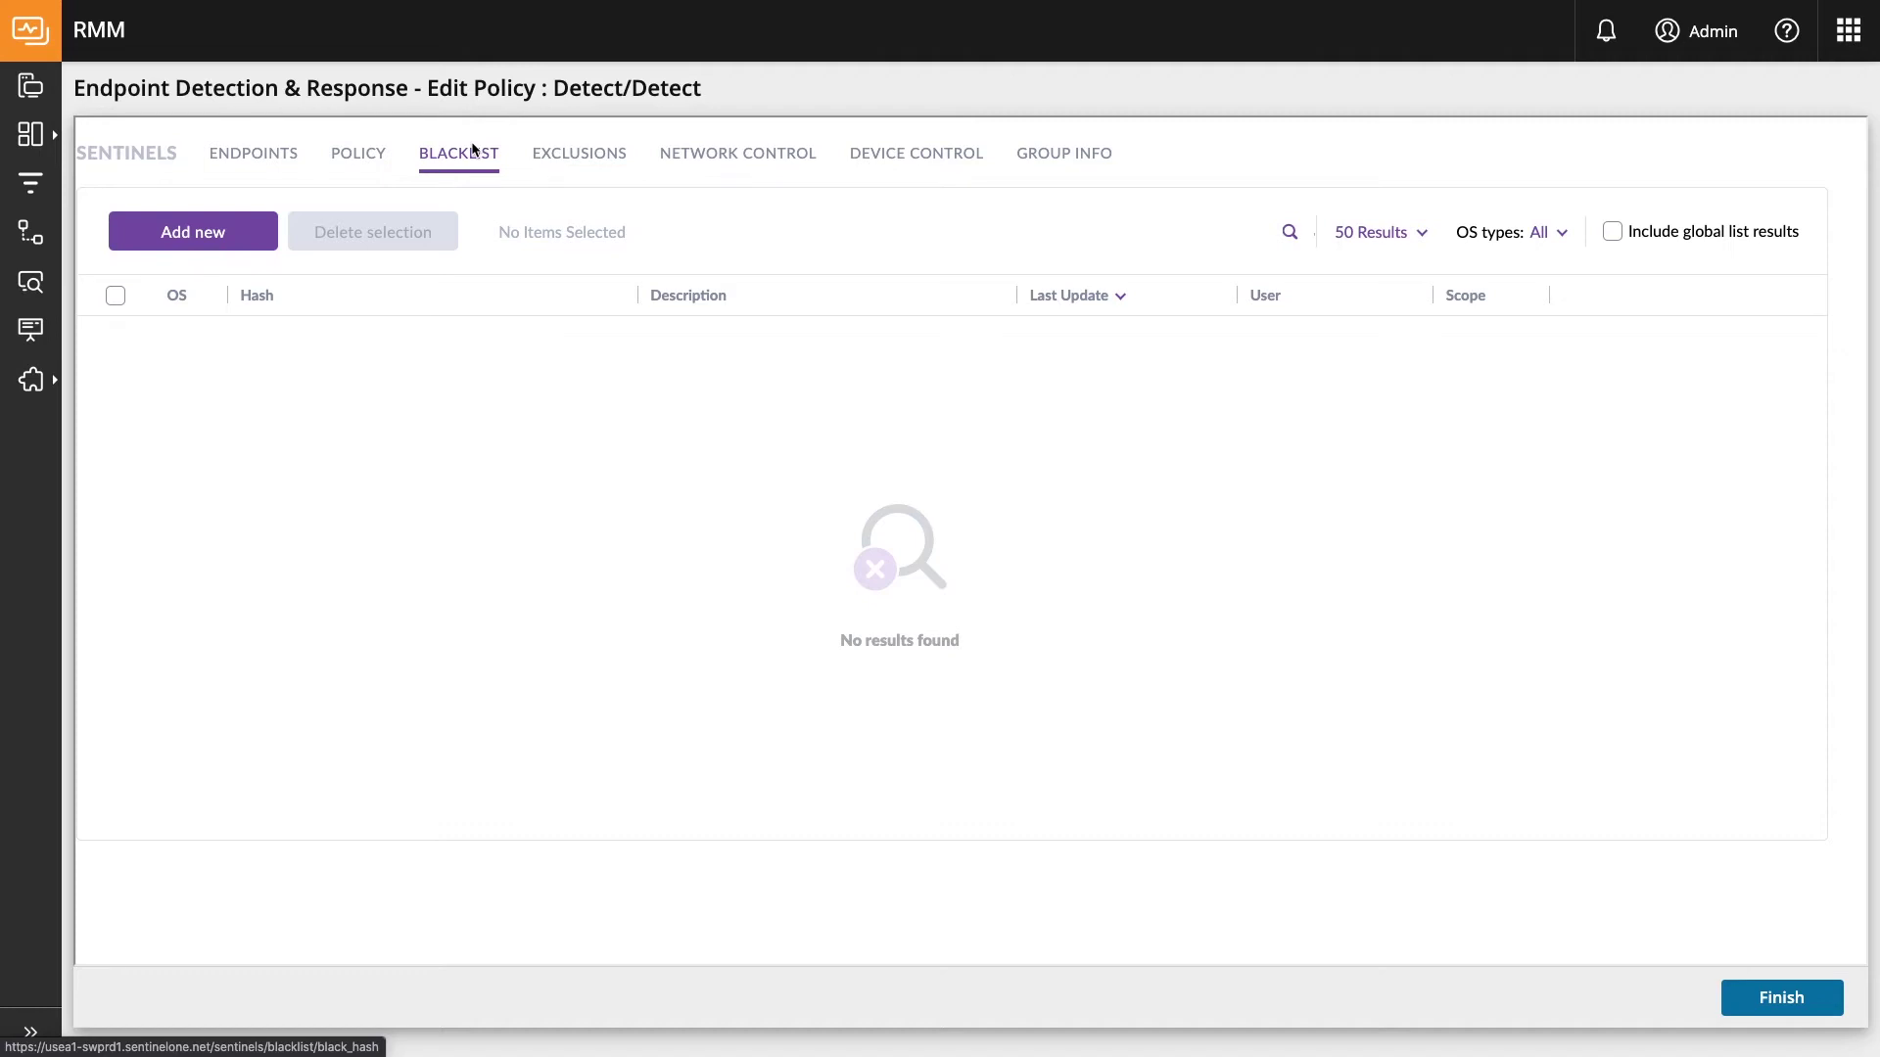
click(193, 231)
click(1153, 713)
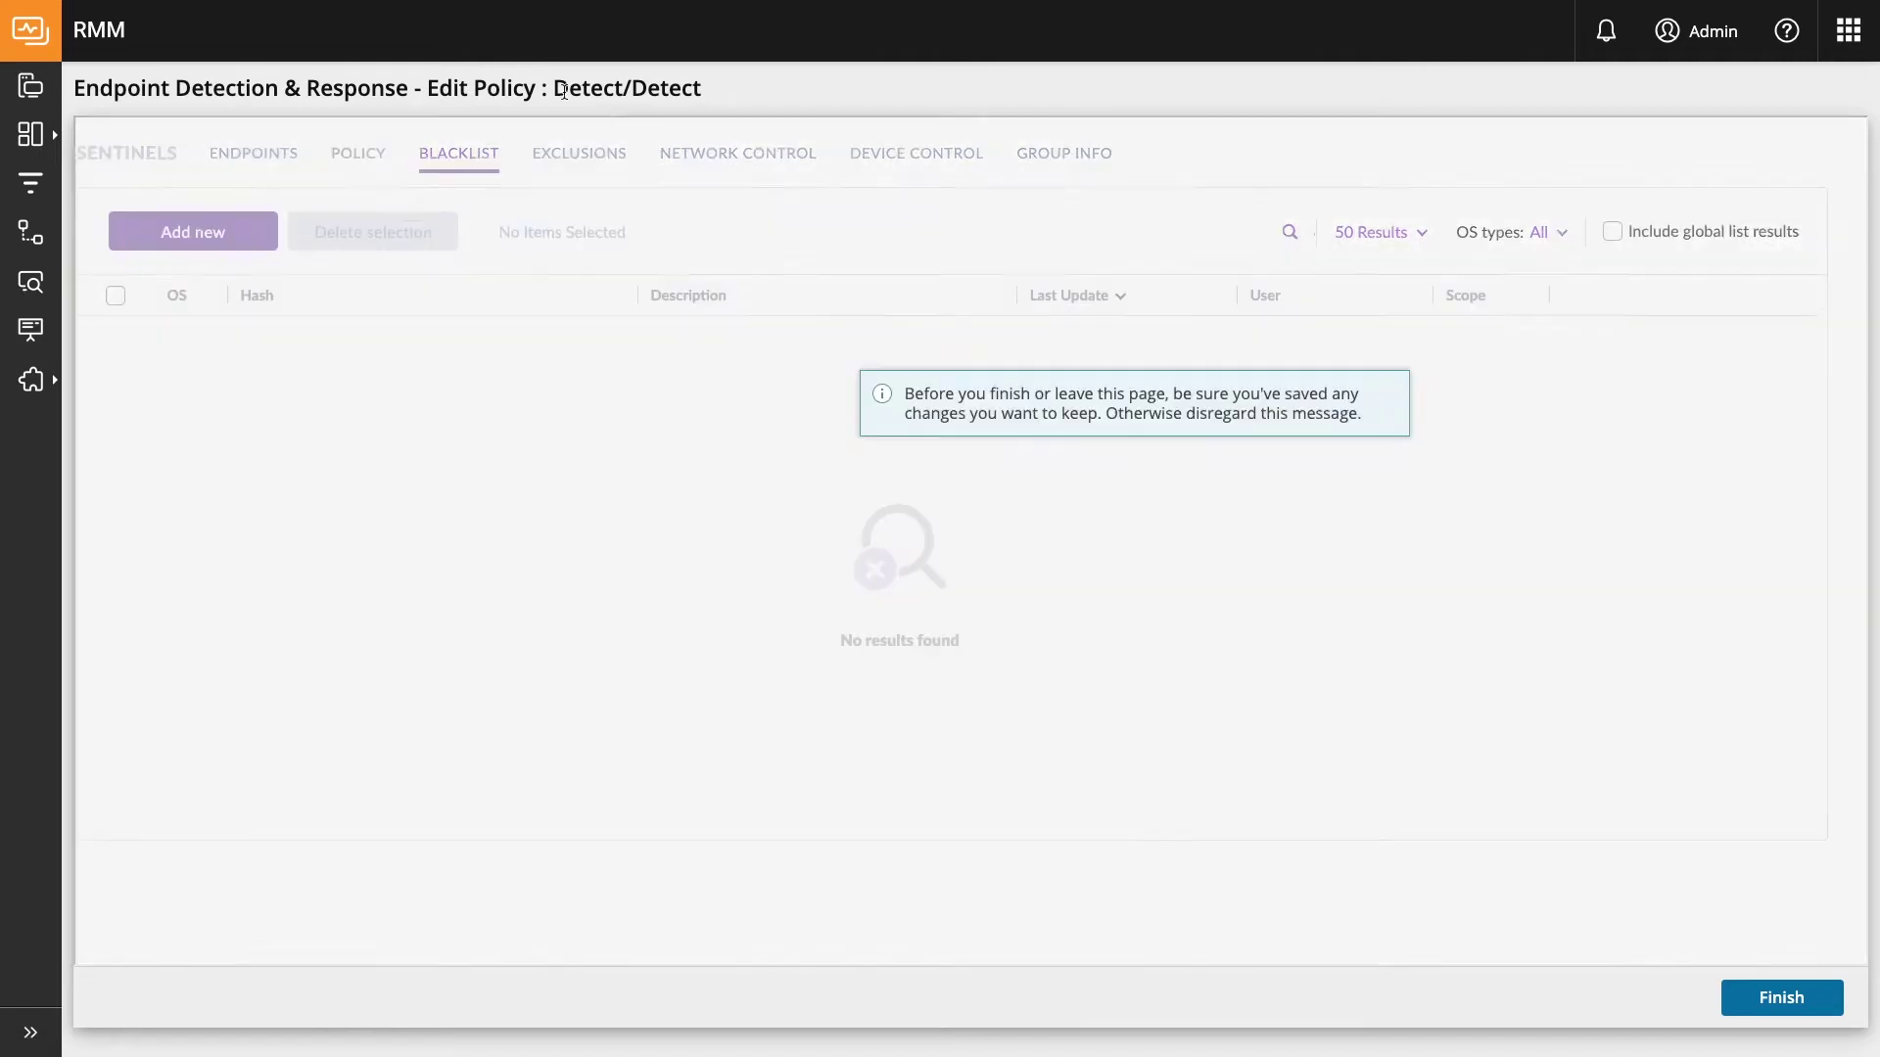
click(580, 154)
click(415, 231)
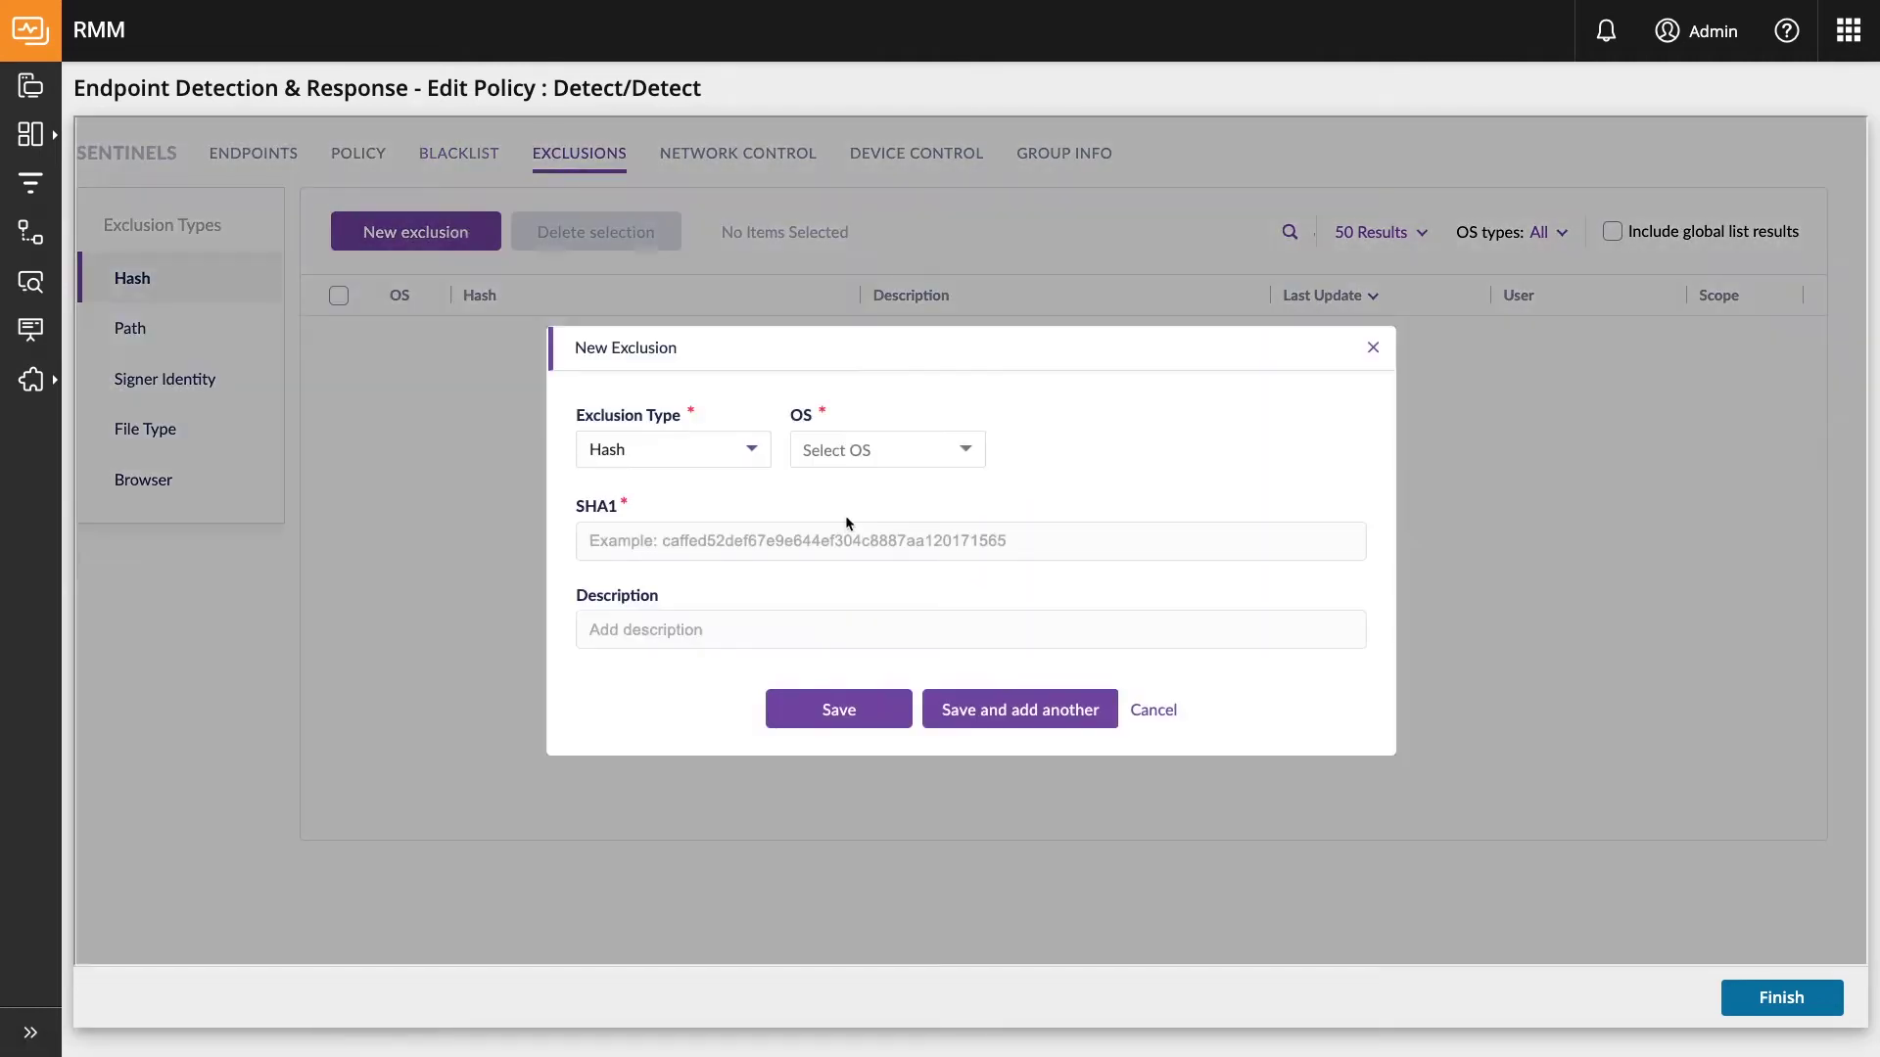
click(1156, 717)
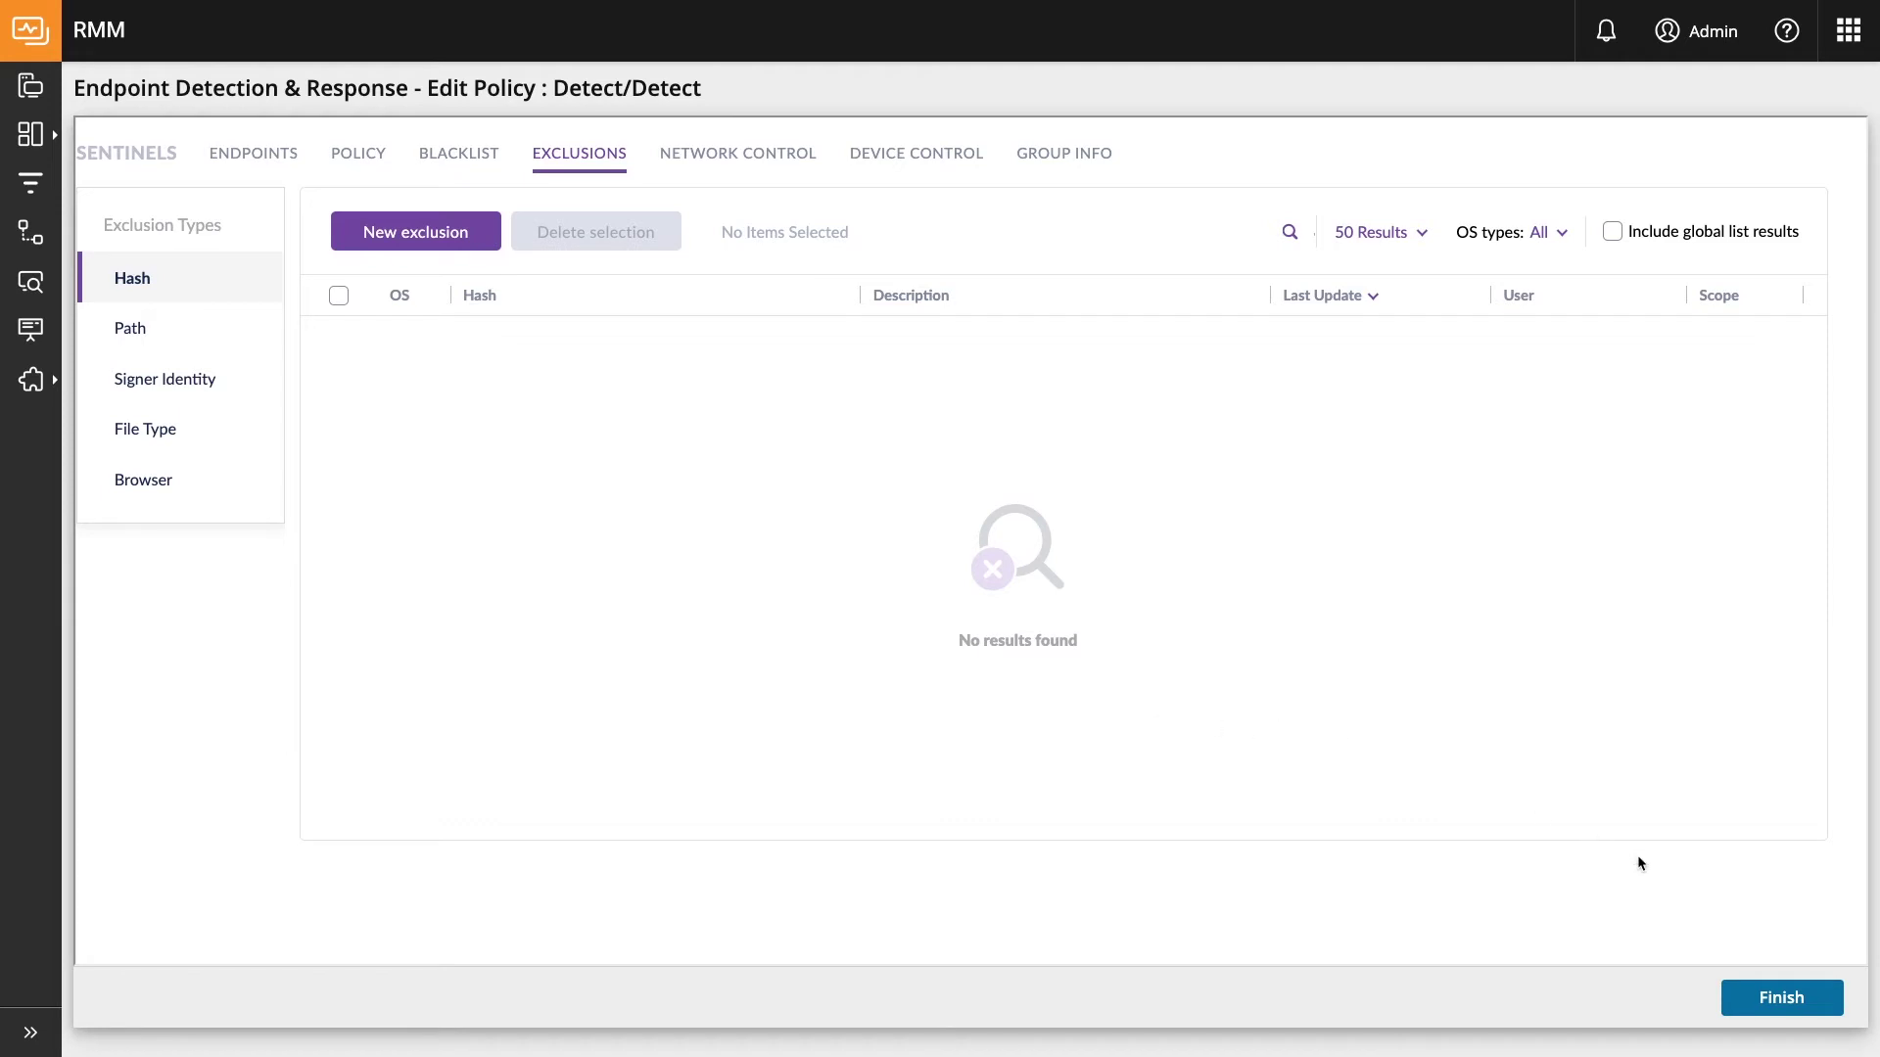
click(1778, 998)
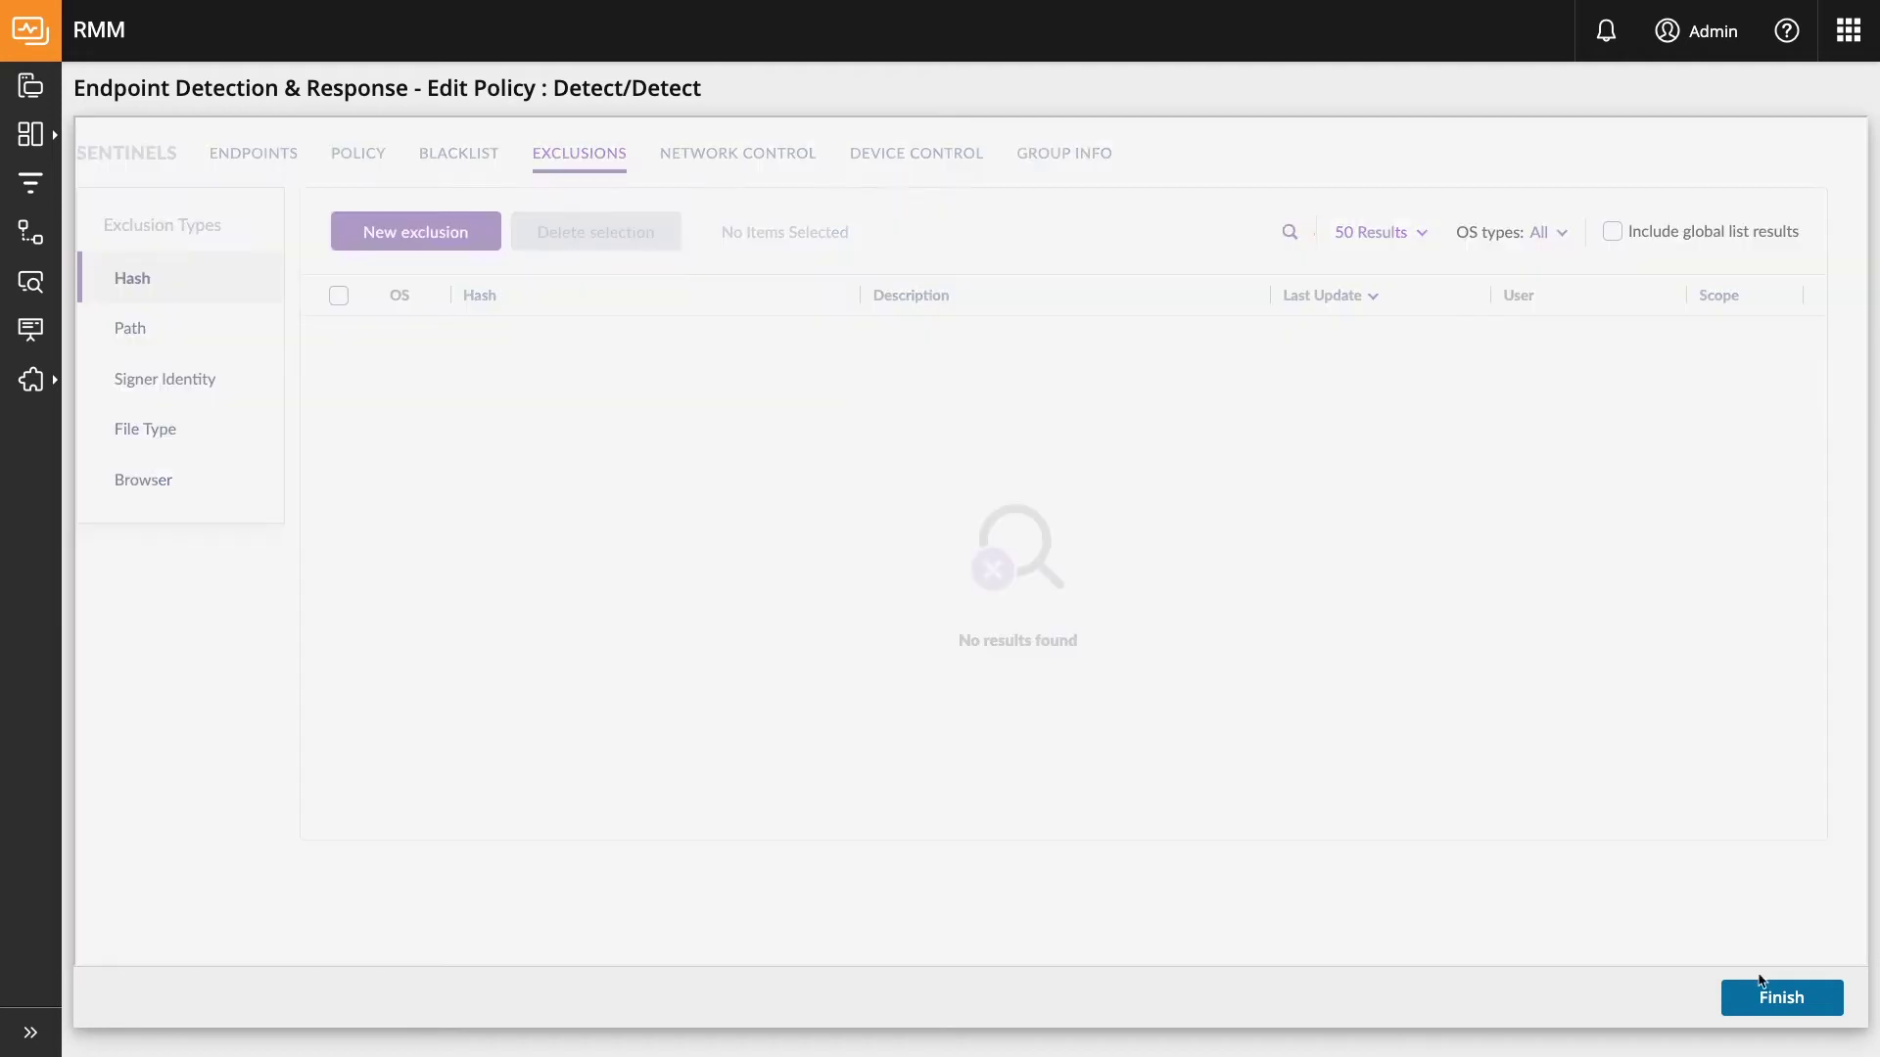
click(1778, 998)
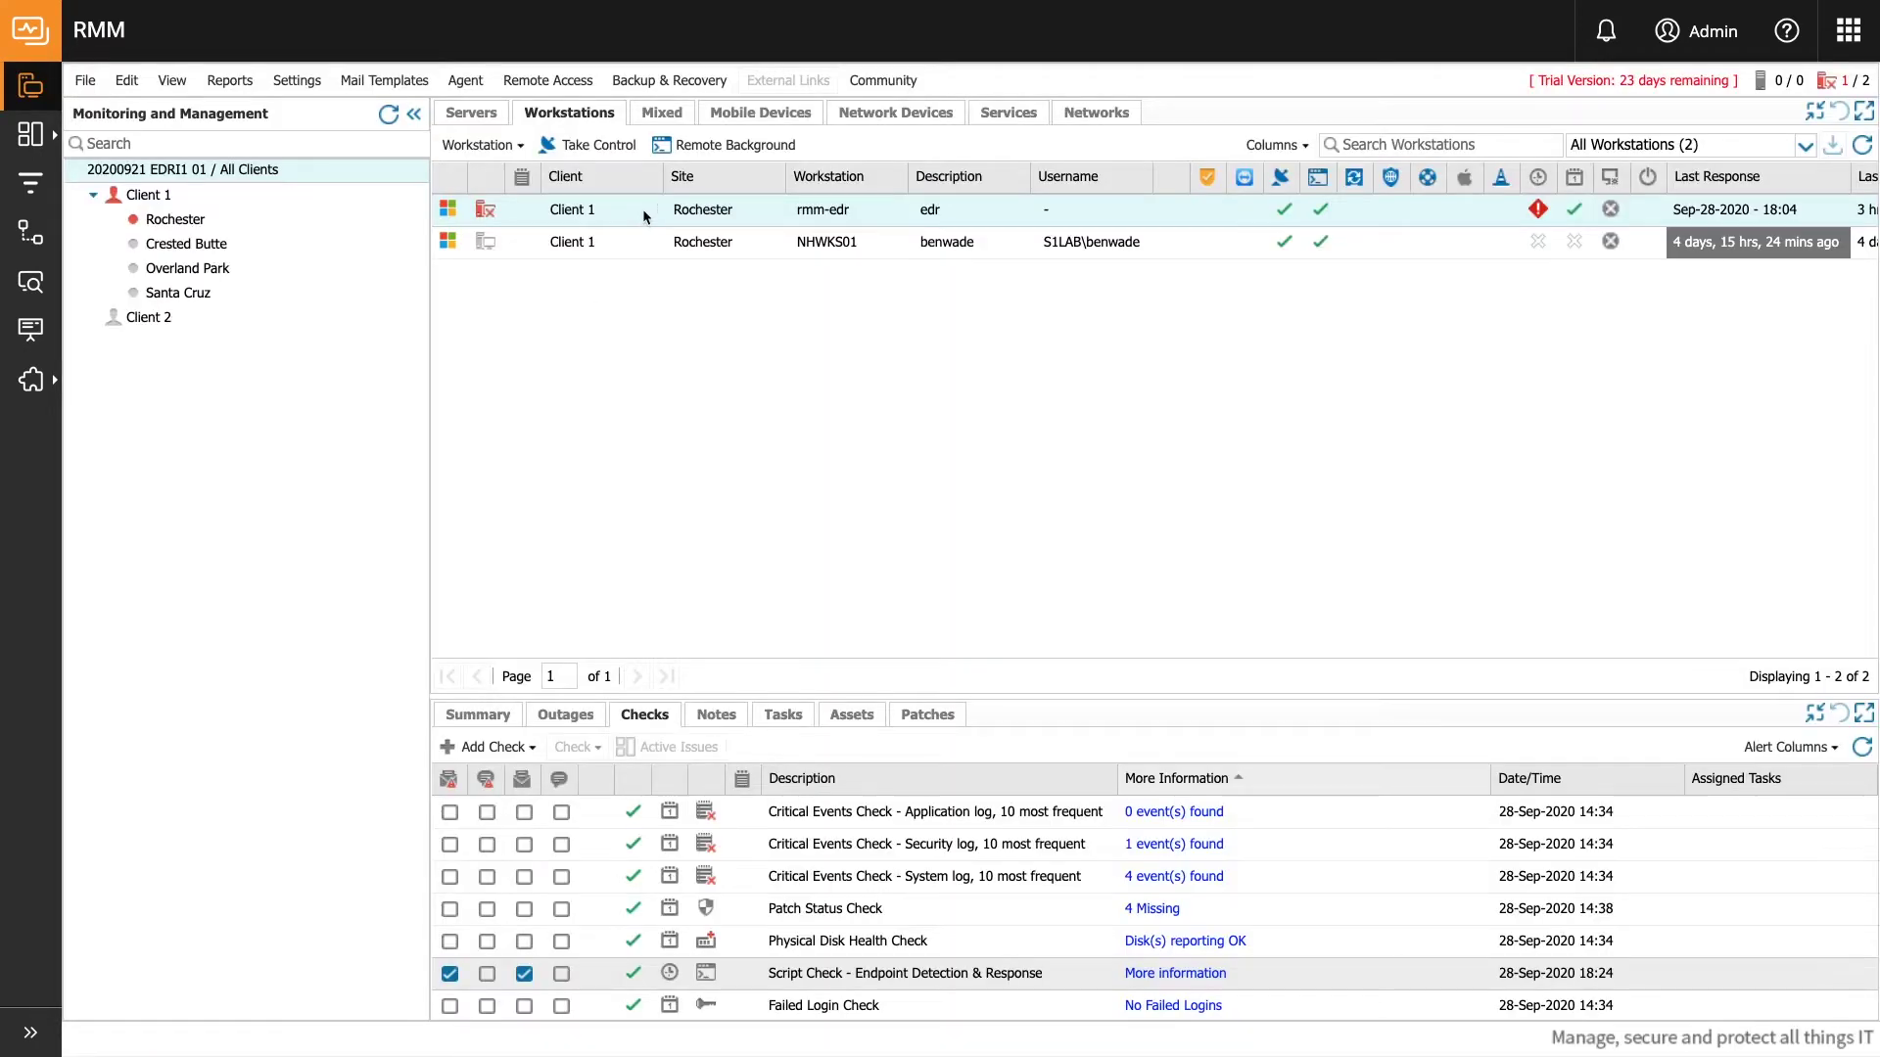
Keep EDR On for the rmm-edr workstation, assign the Detect/Detect policy, and save.
right_click(642, 209)
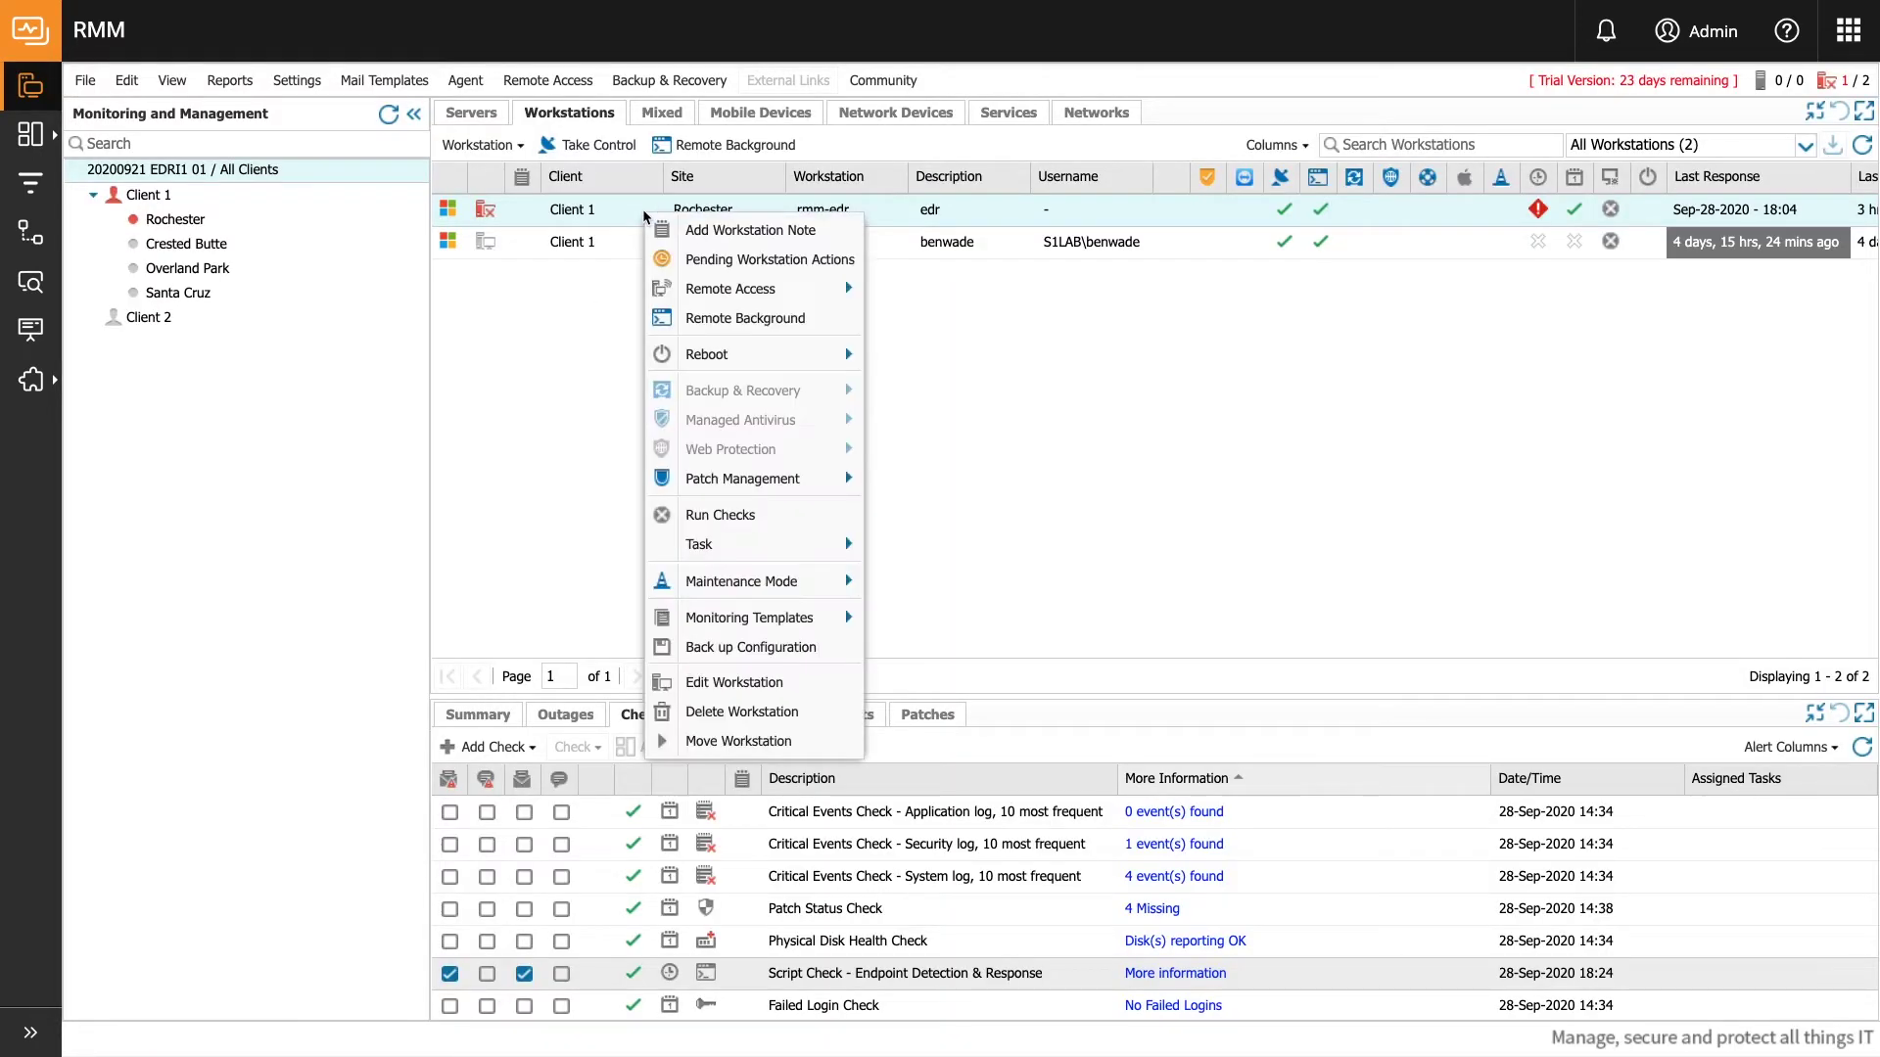
click(782, 681)
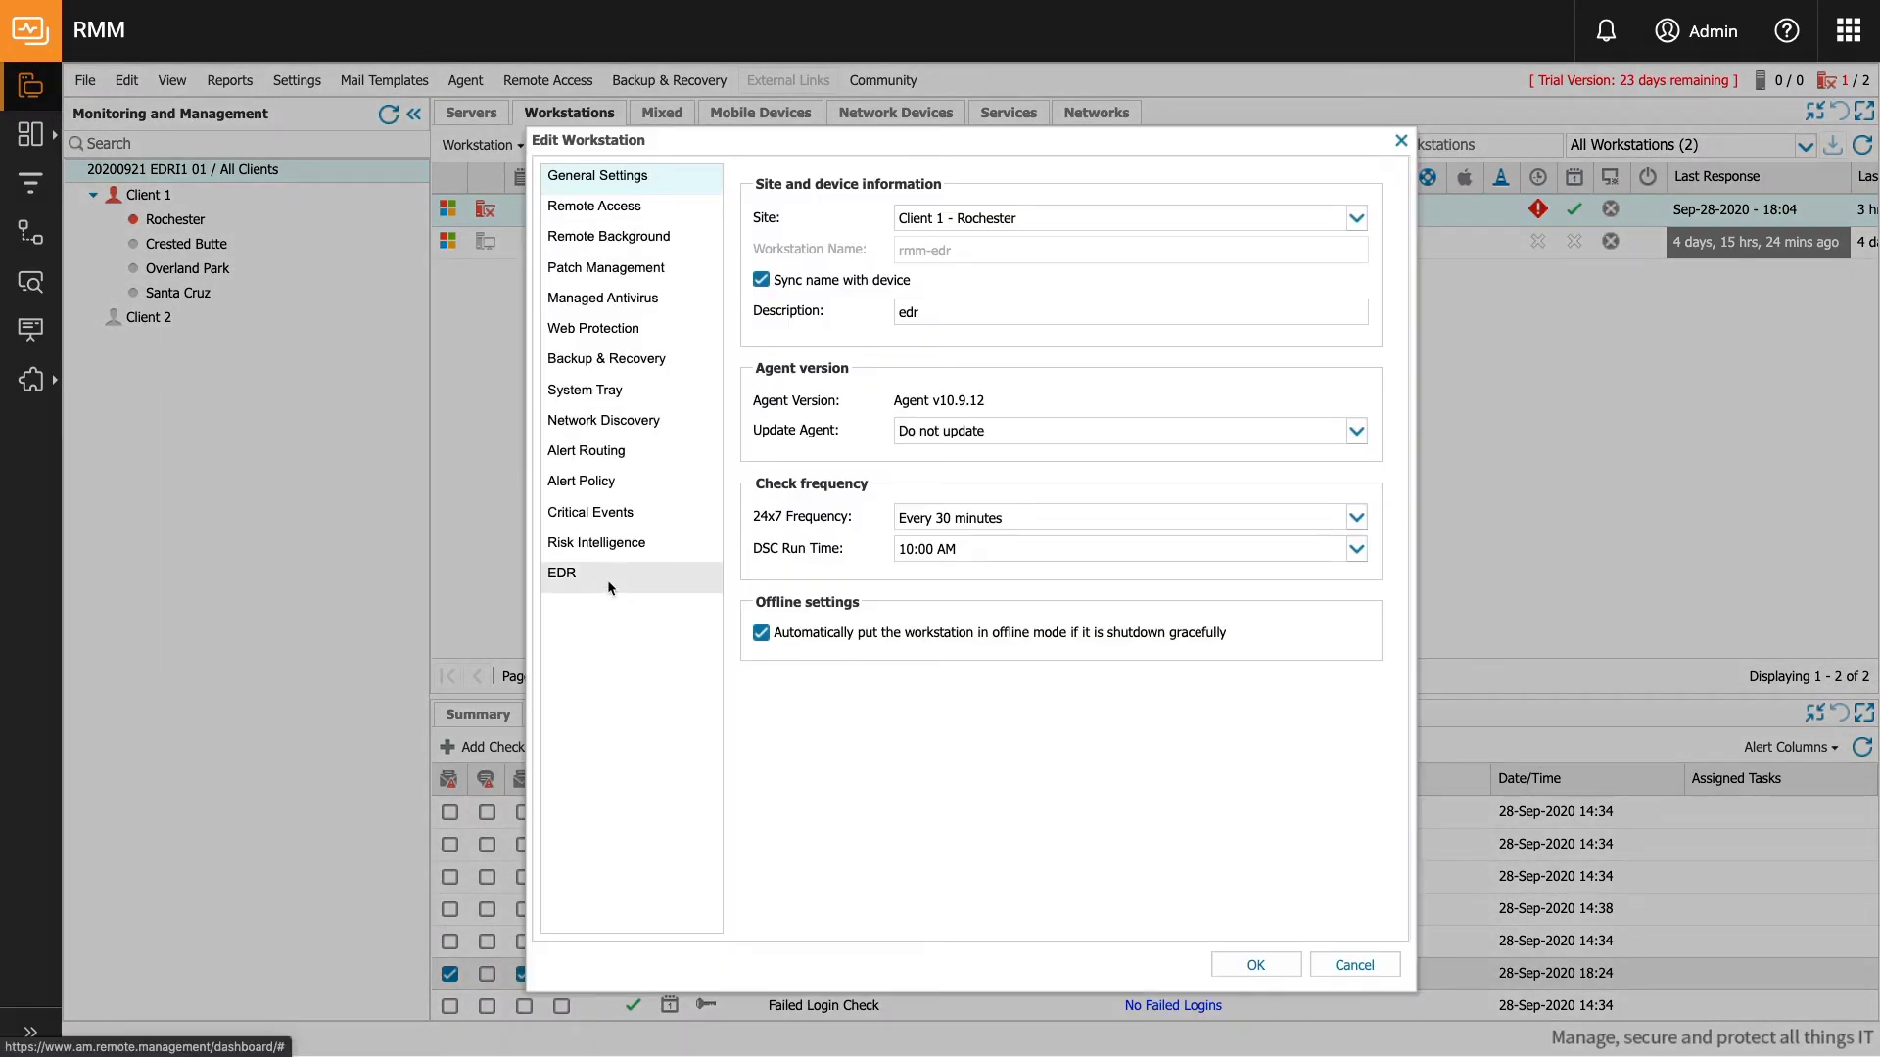
click(589, 568)
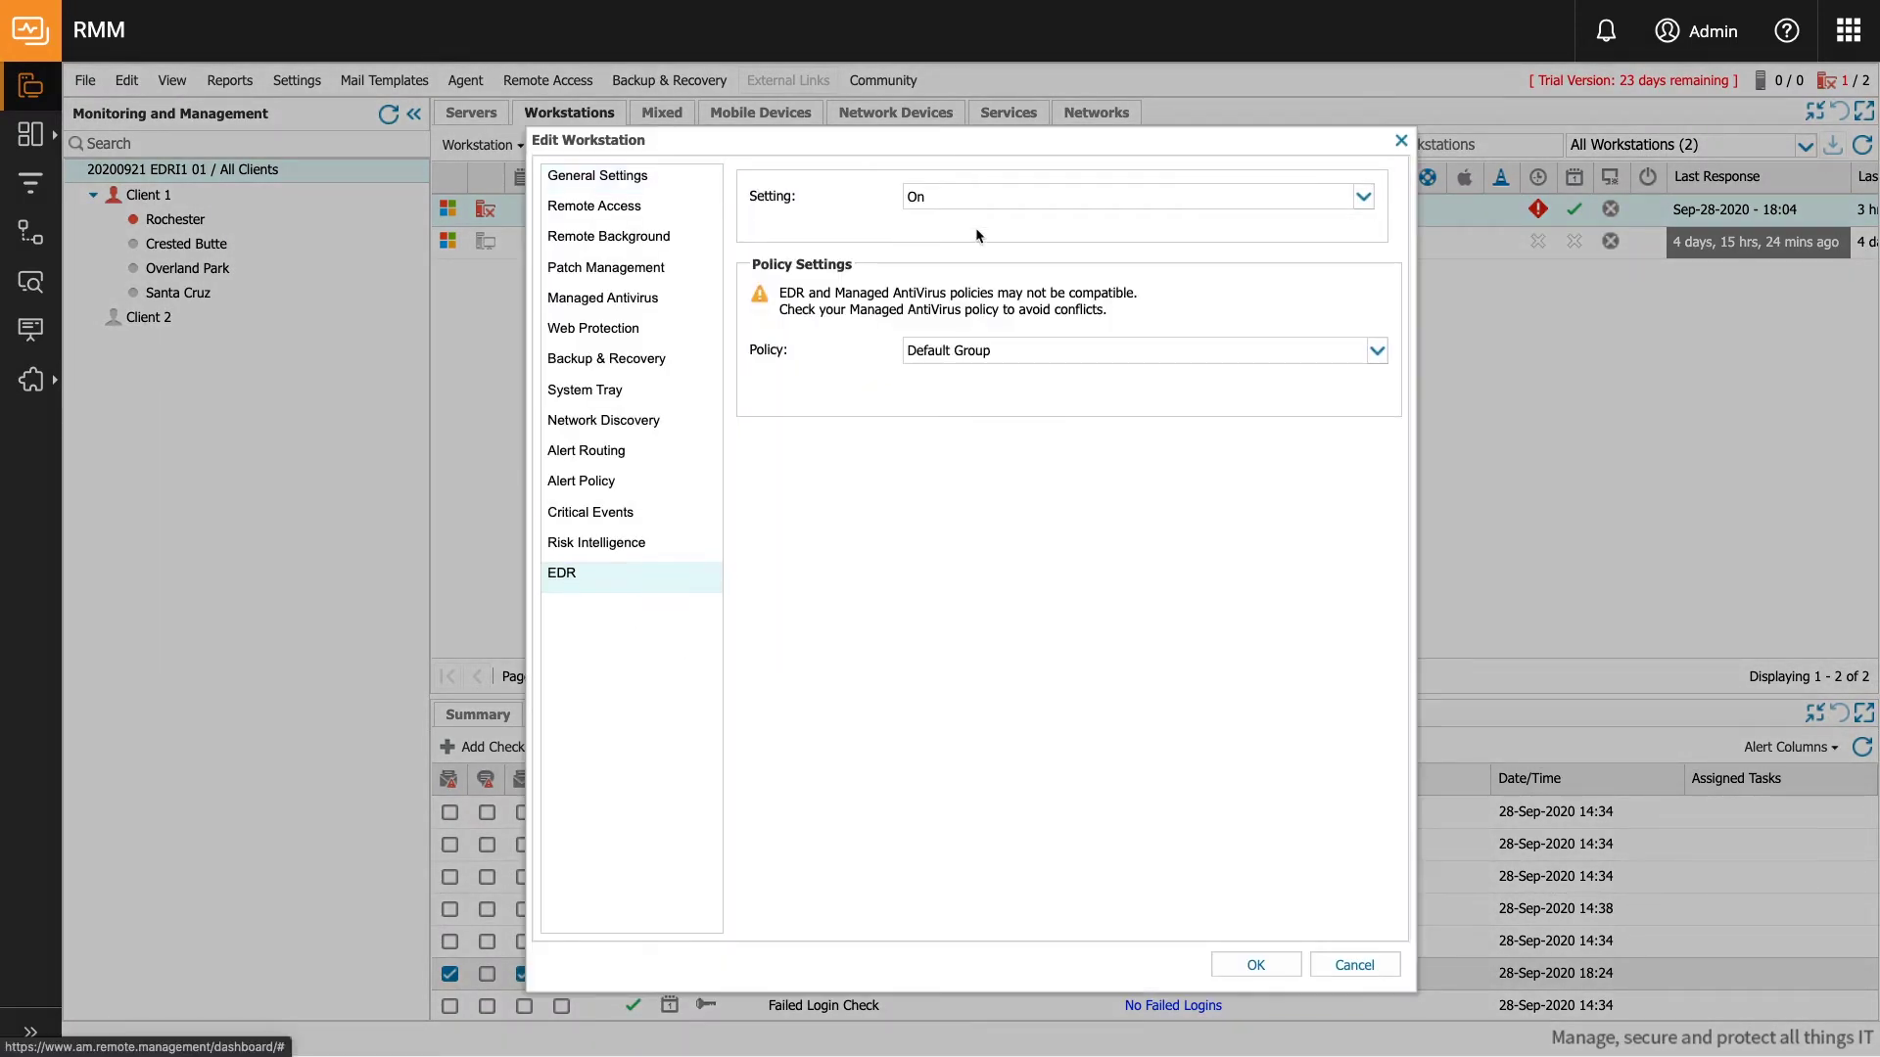
click(1008, 199)
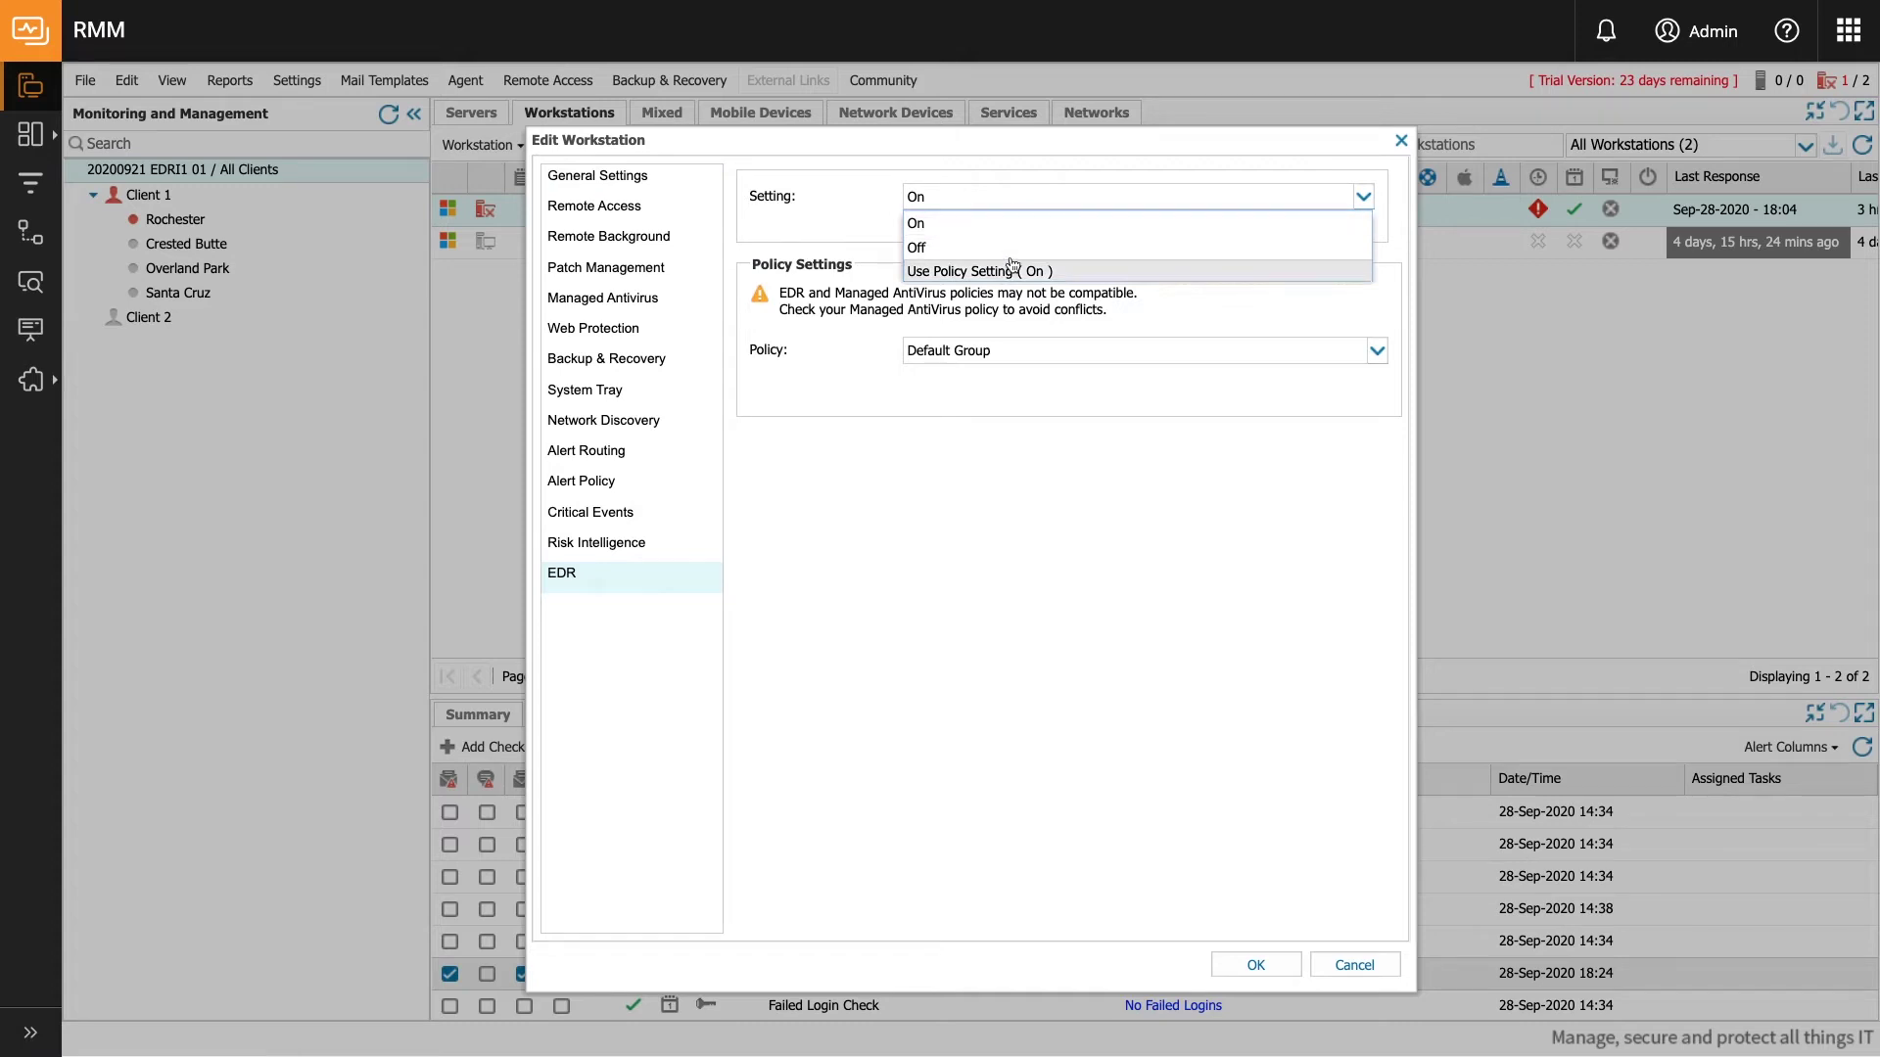
click(1018, 225)
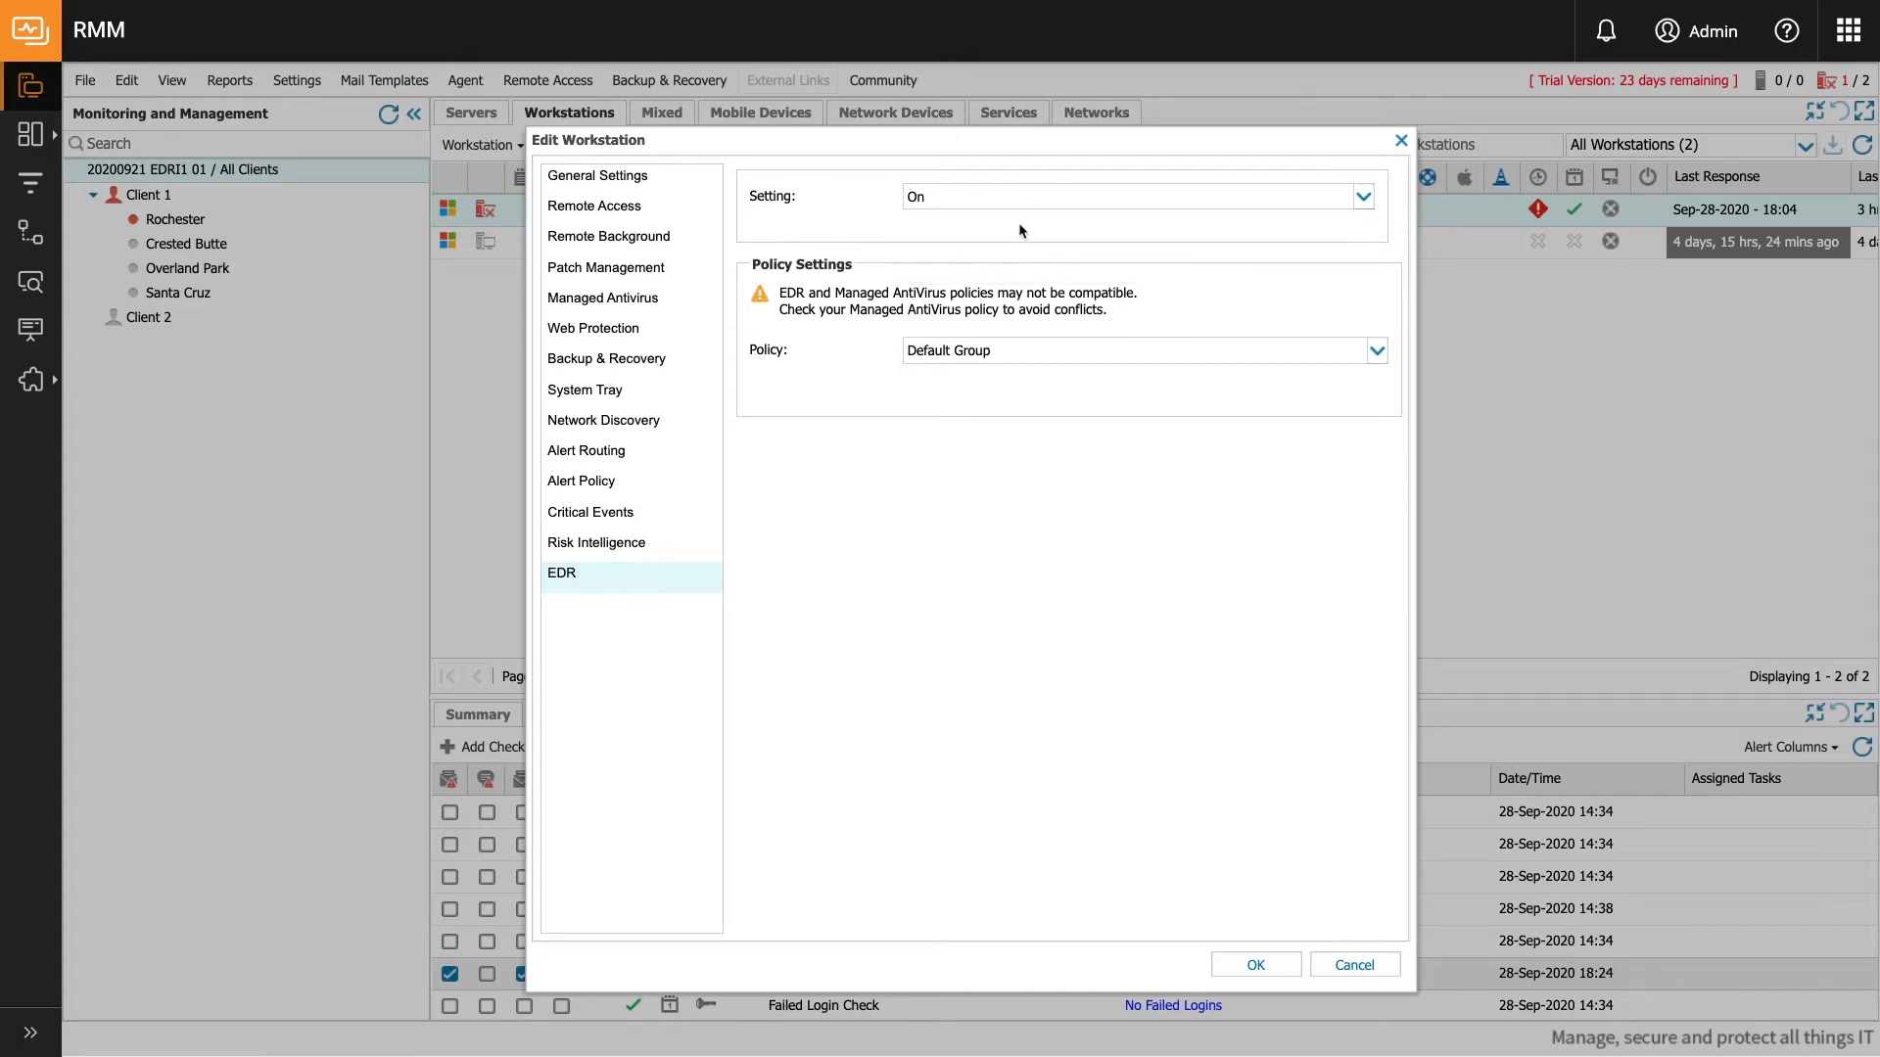
click(1032, 363)
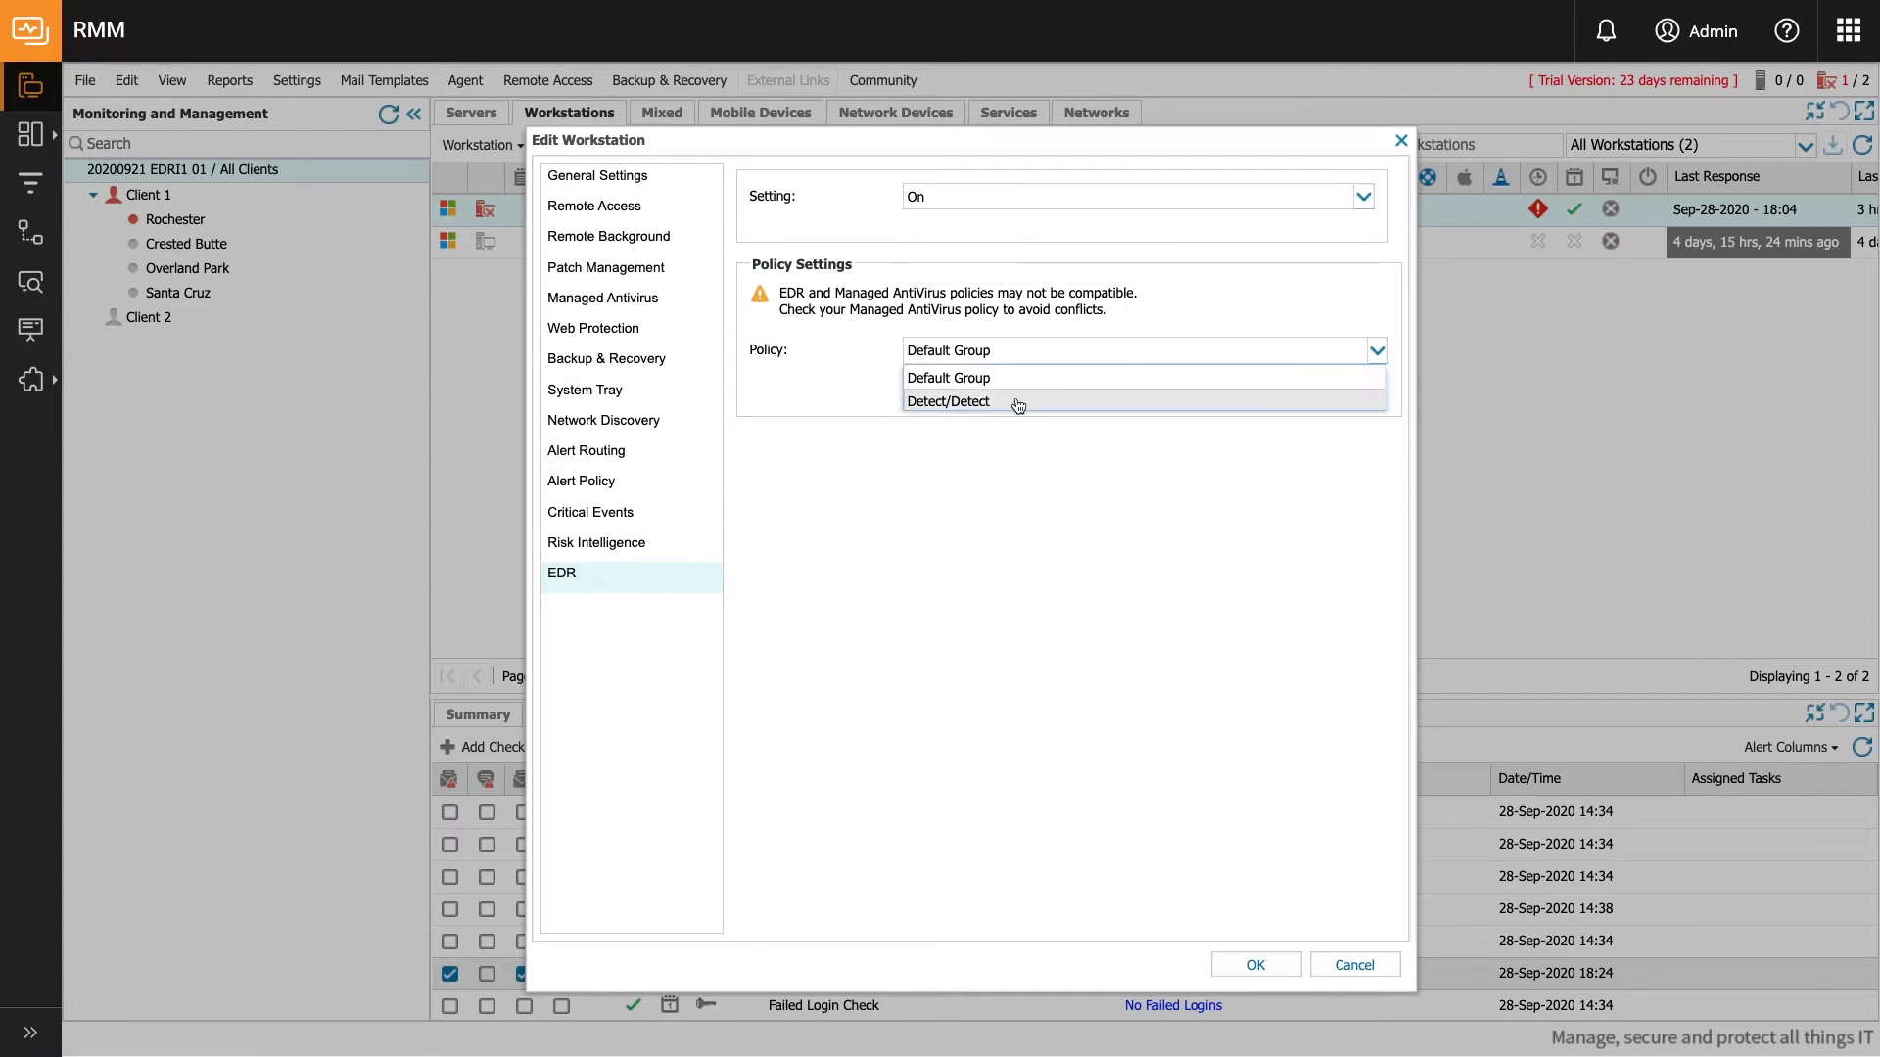
click(1016, 401)
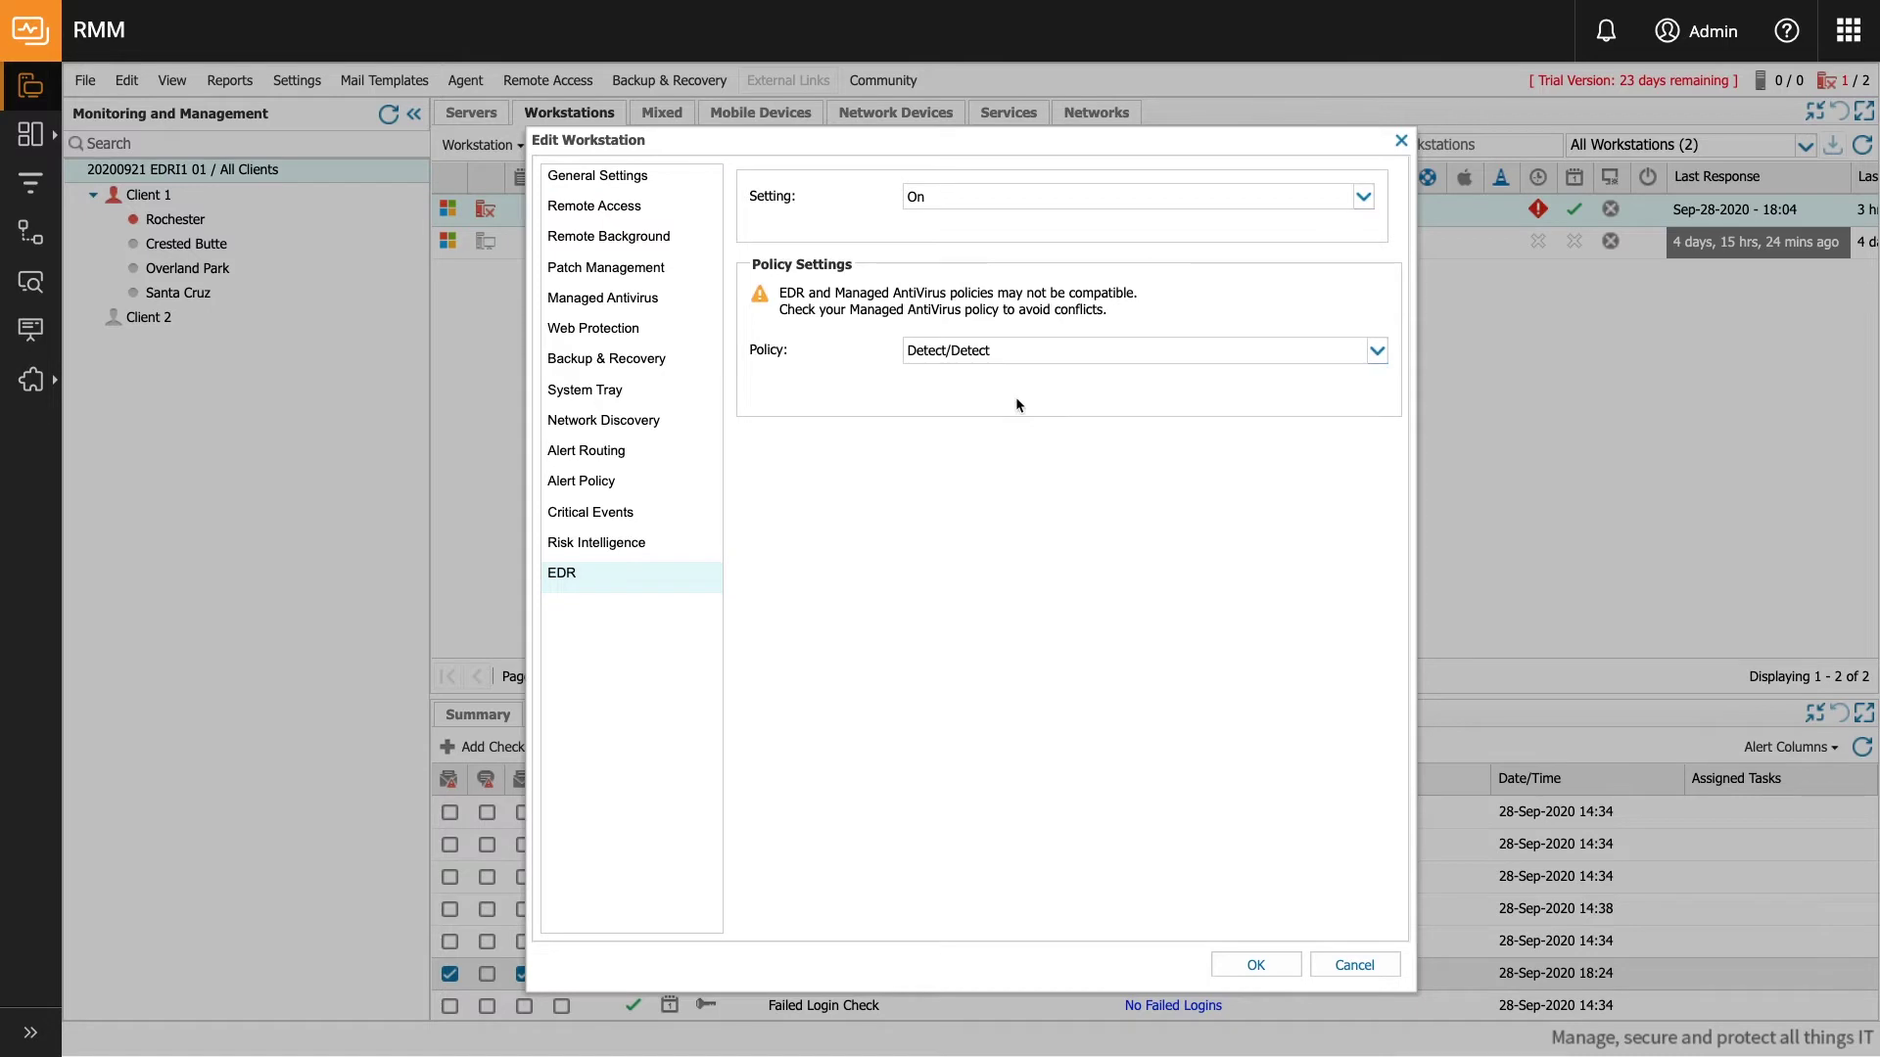
click(1258, 964)
mouse_move(35, 382)
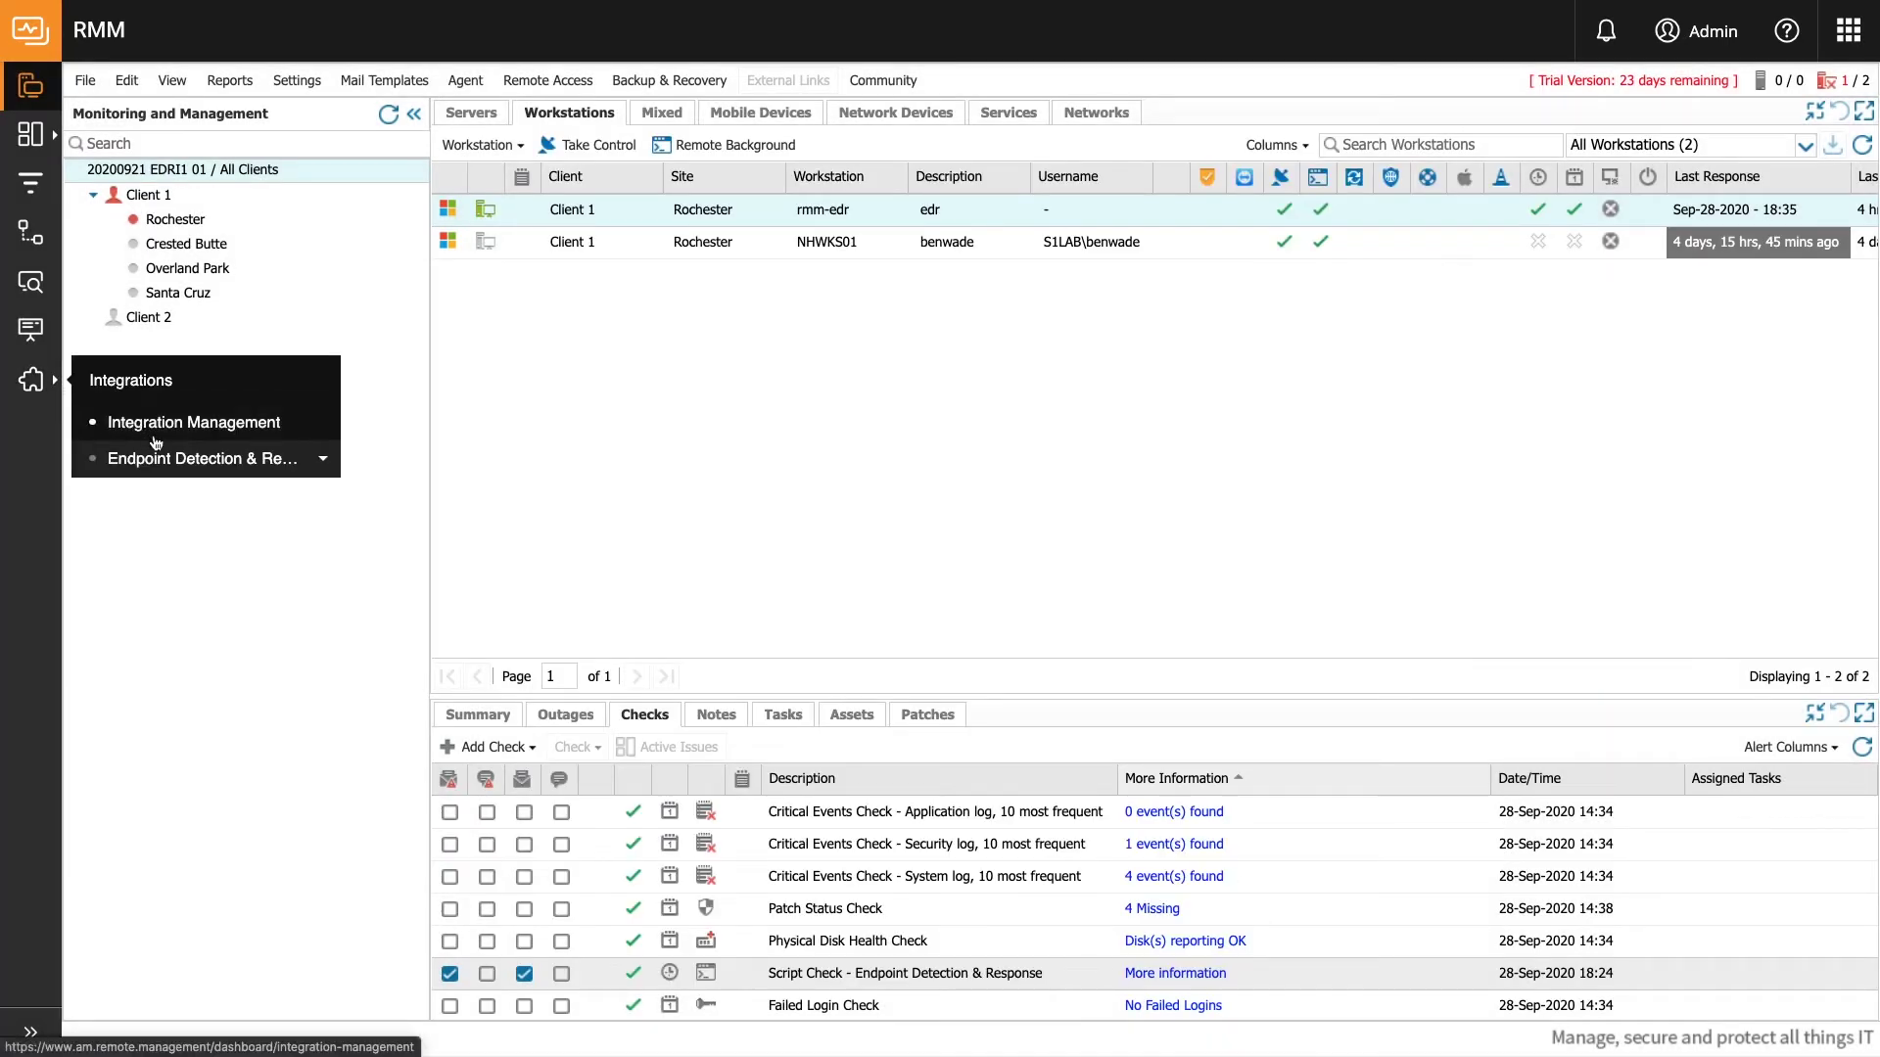
Review EDR settings for Client 1's Rochester and Overland Park workstation sites.
click(170, 461)
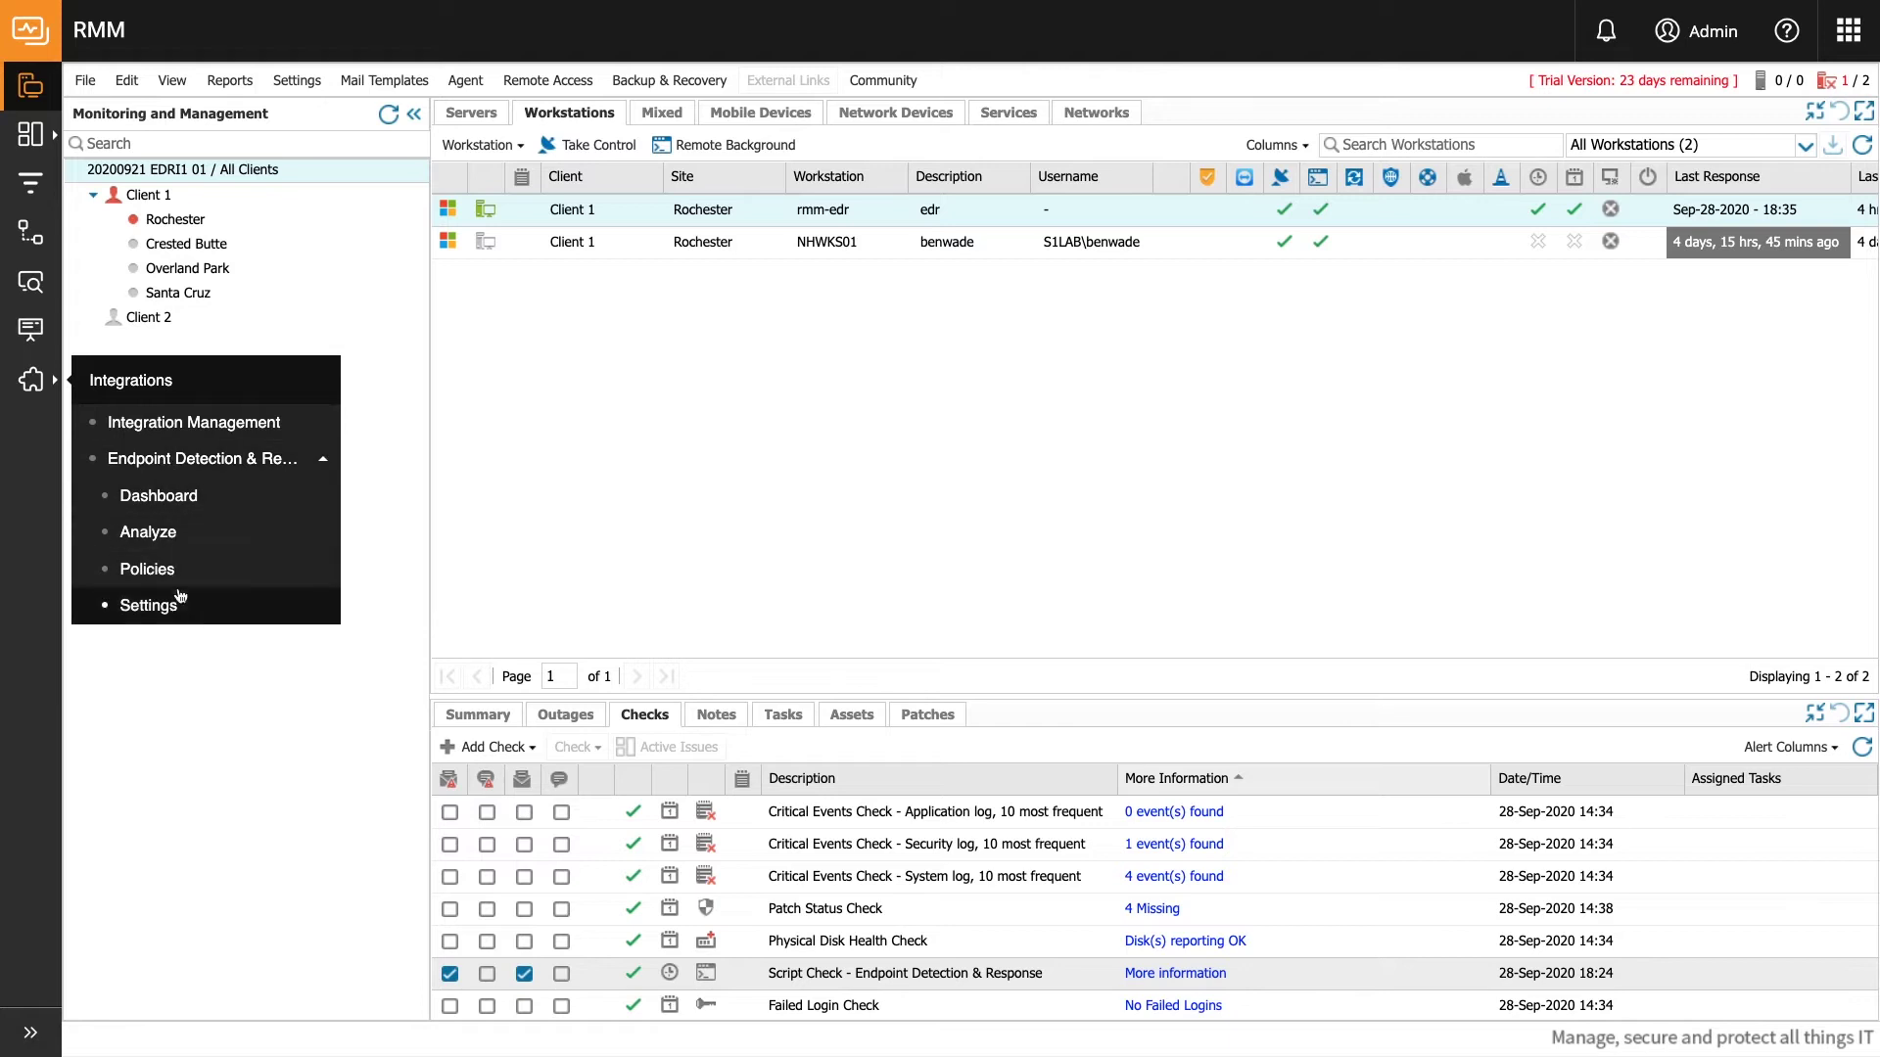
click(145, 604)
click(114, 302)
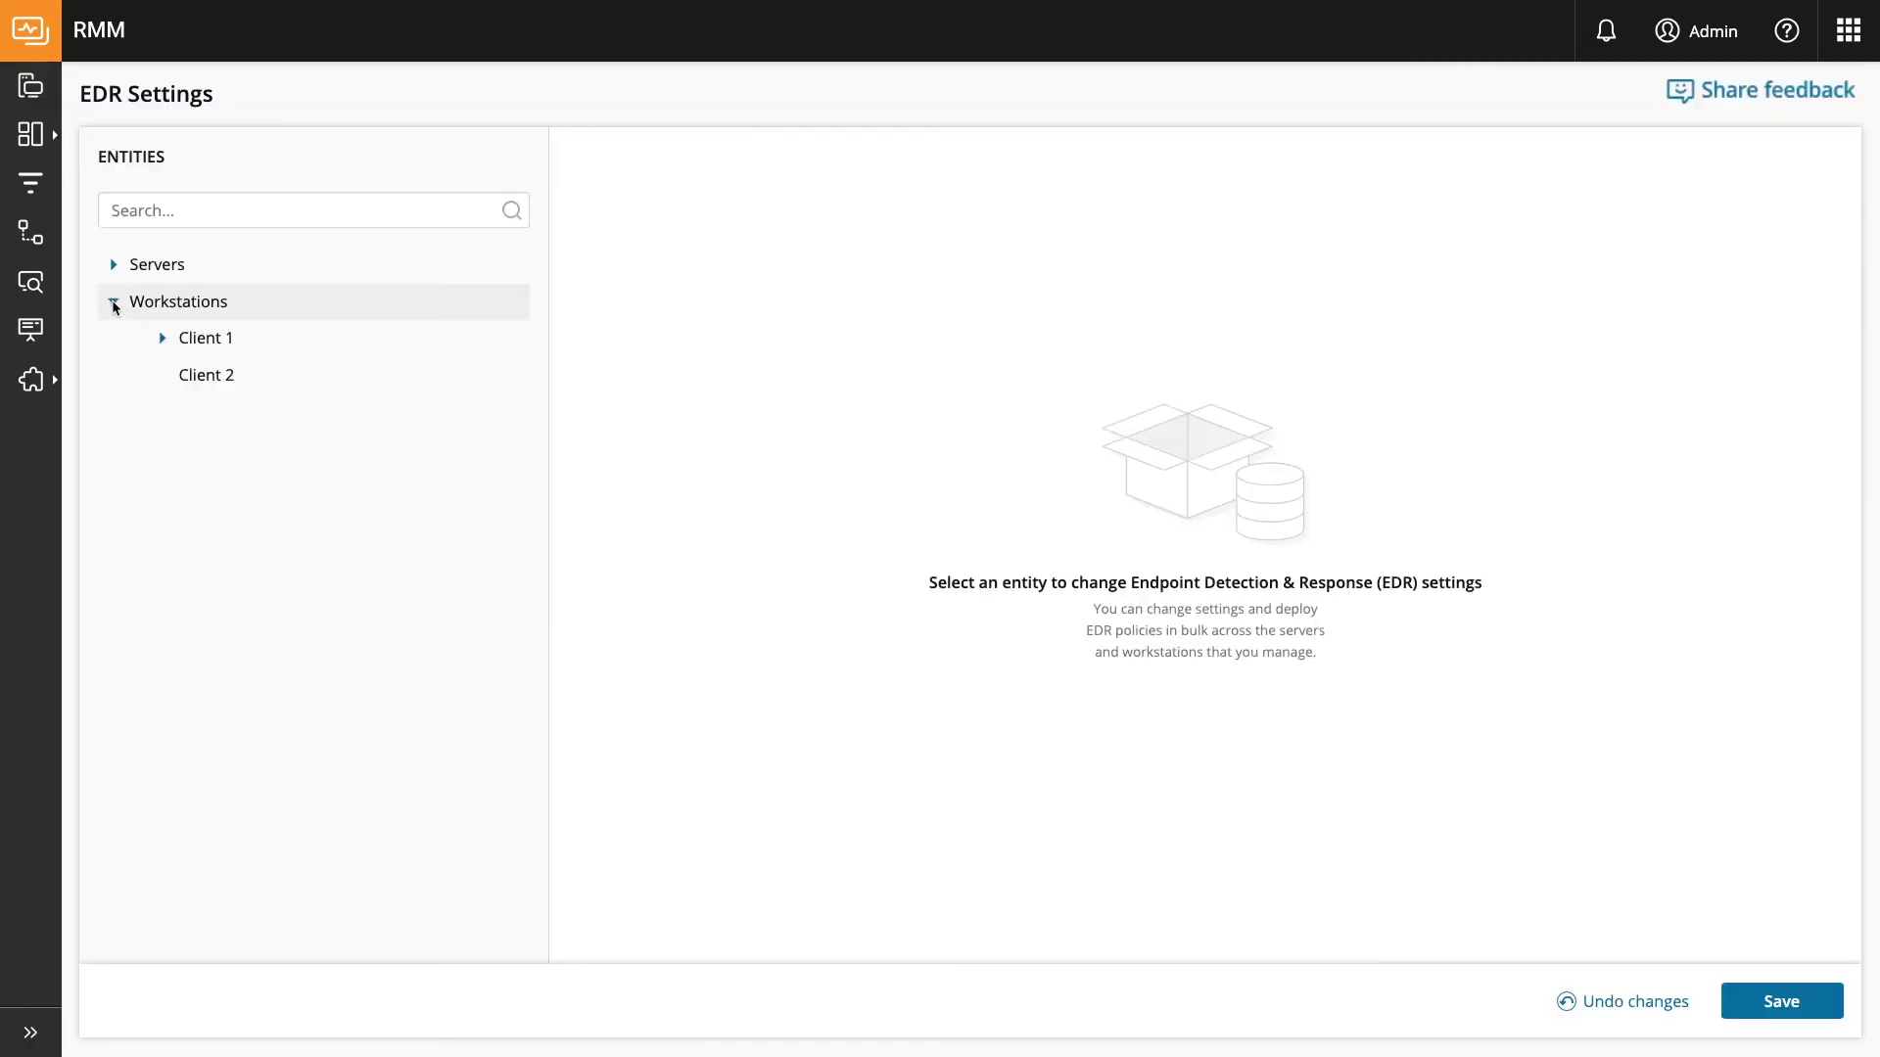
click(161, 337)
click(299, 453)
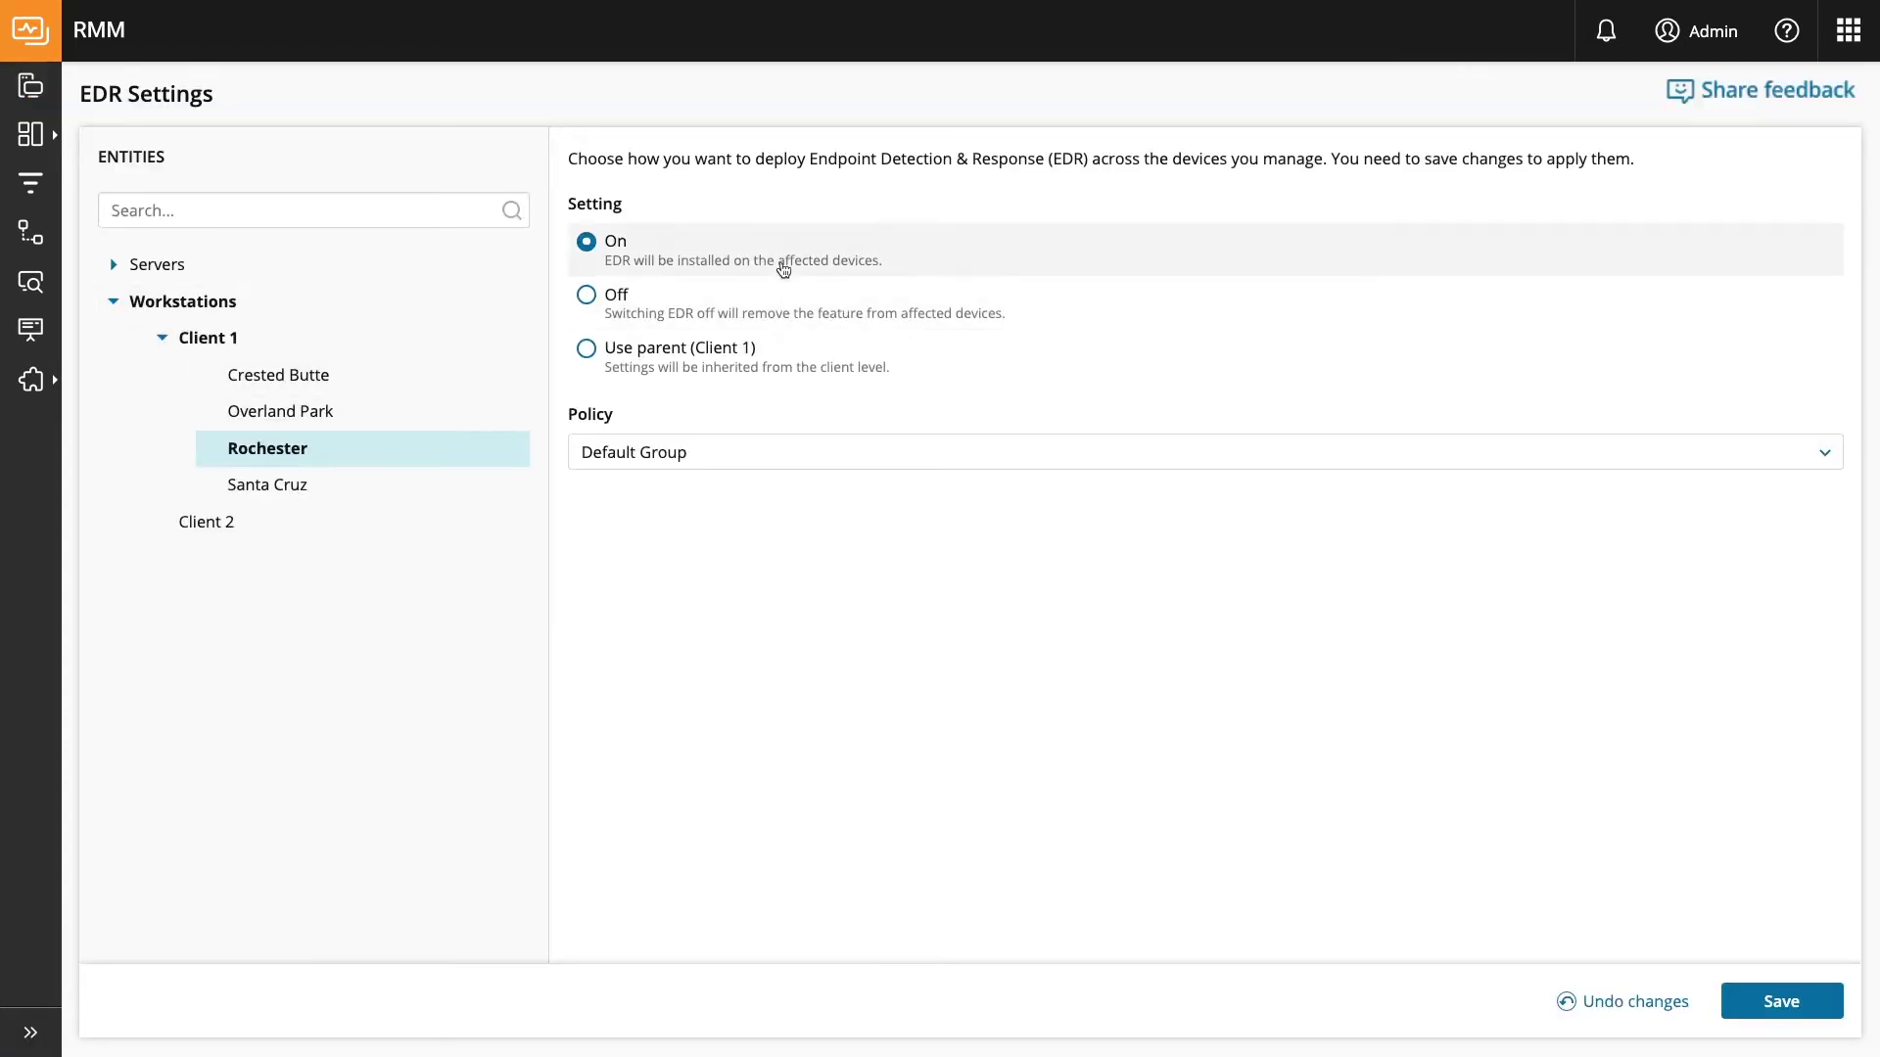
click(361, 408)
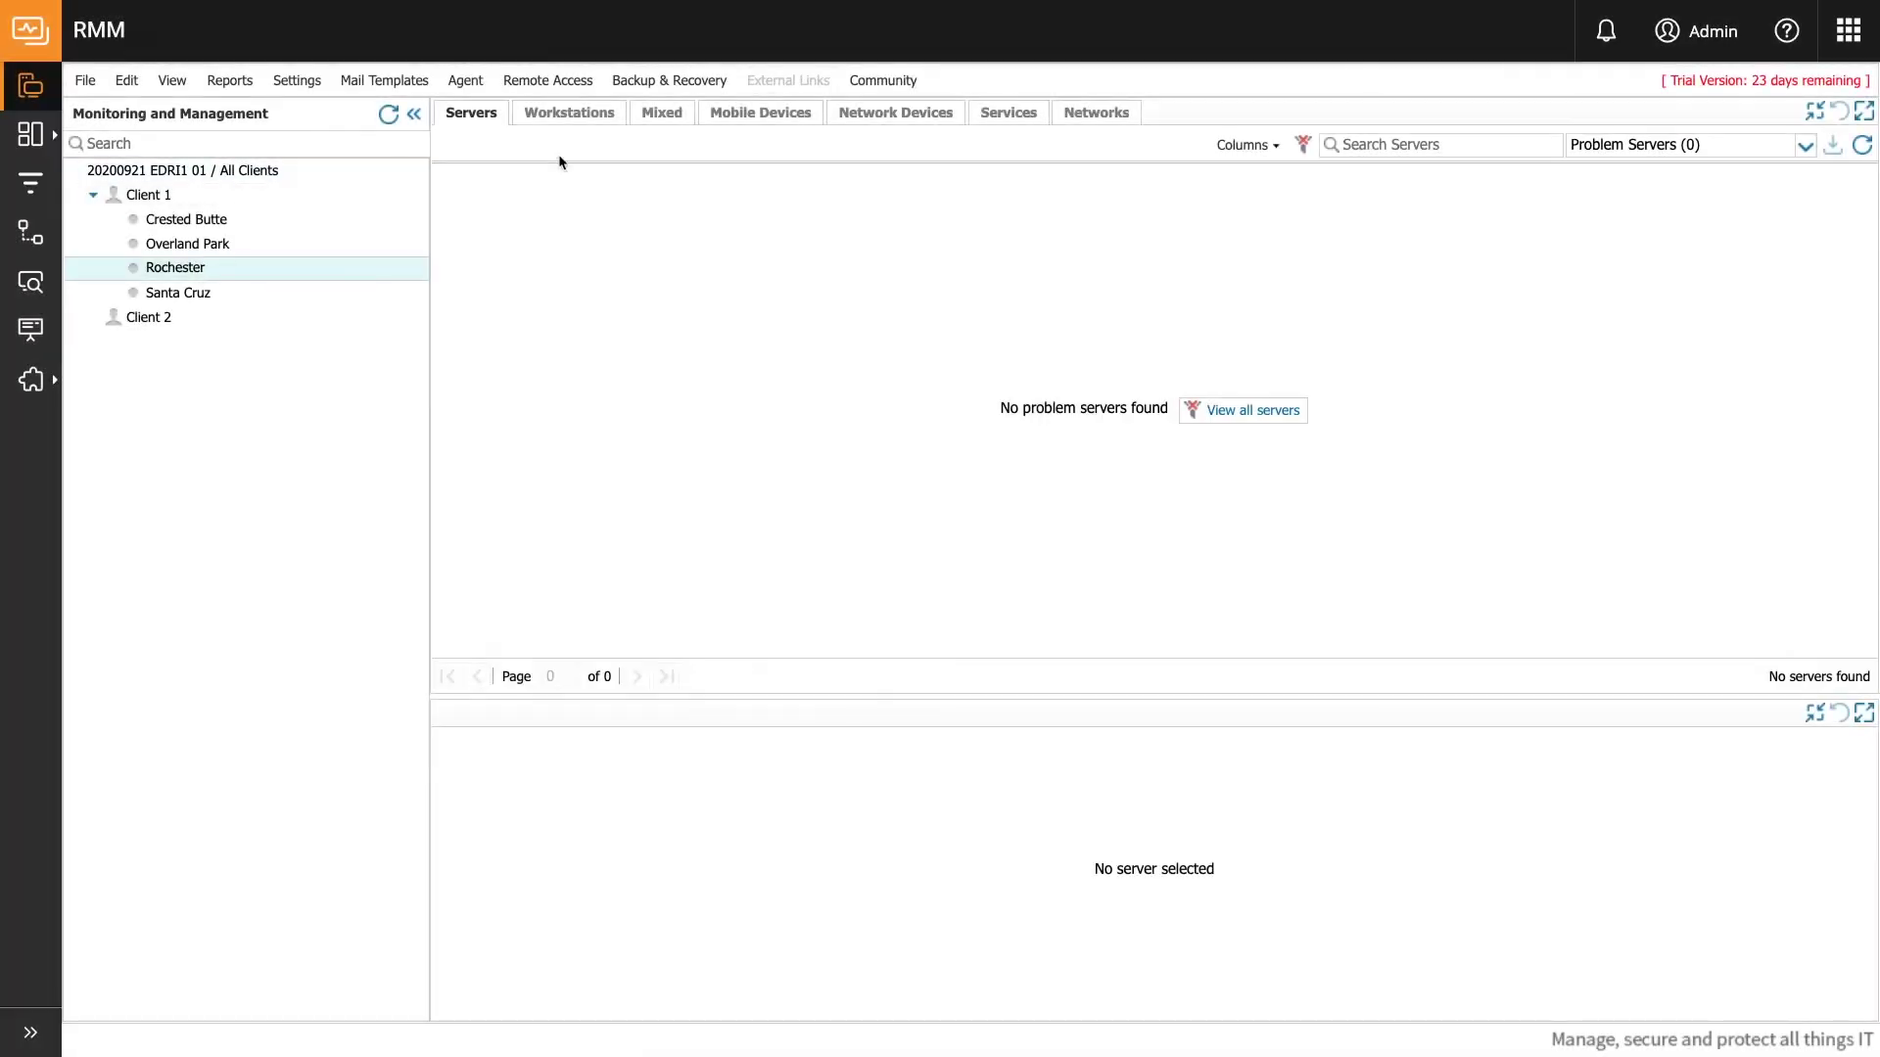
List Rochester's workstations and open rmm-edr's Endpoint Detection & Response script check details.
click(573, 113)
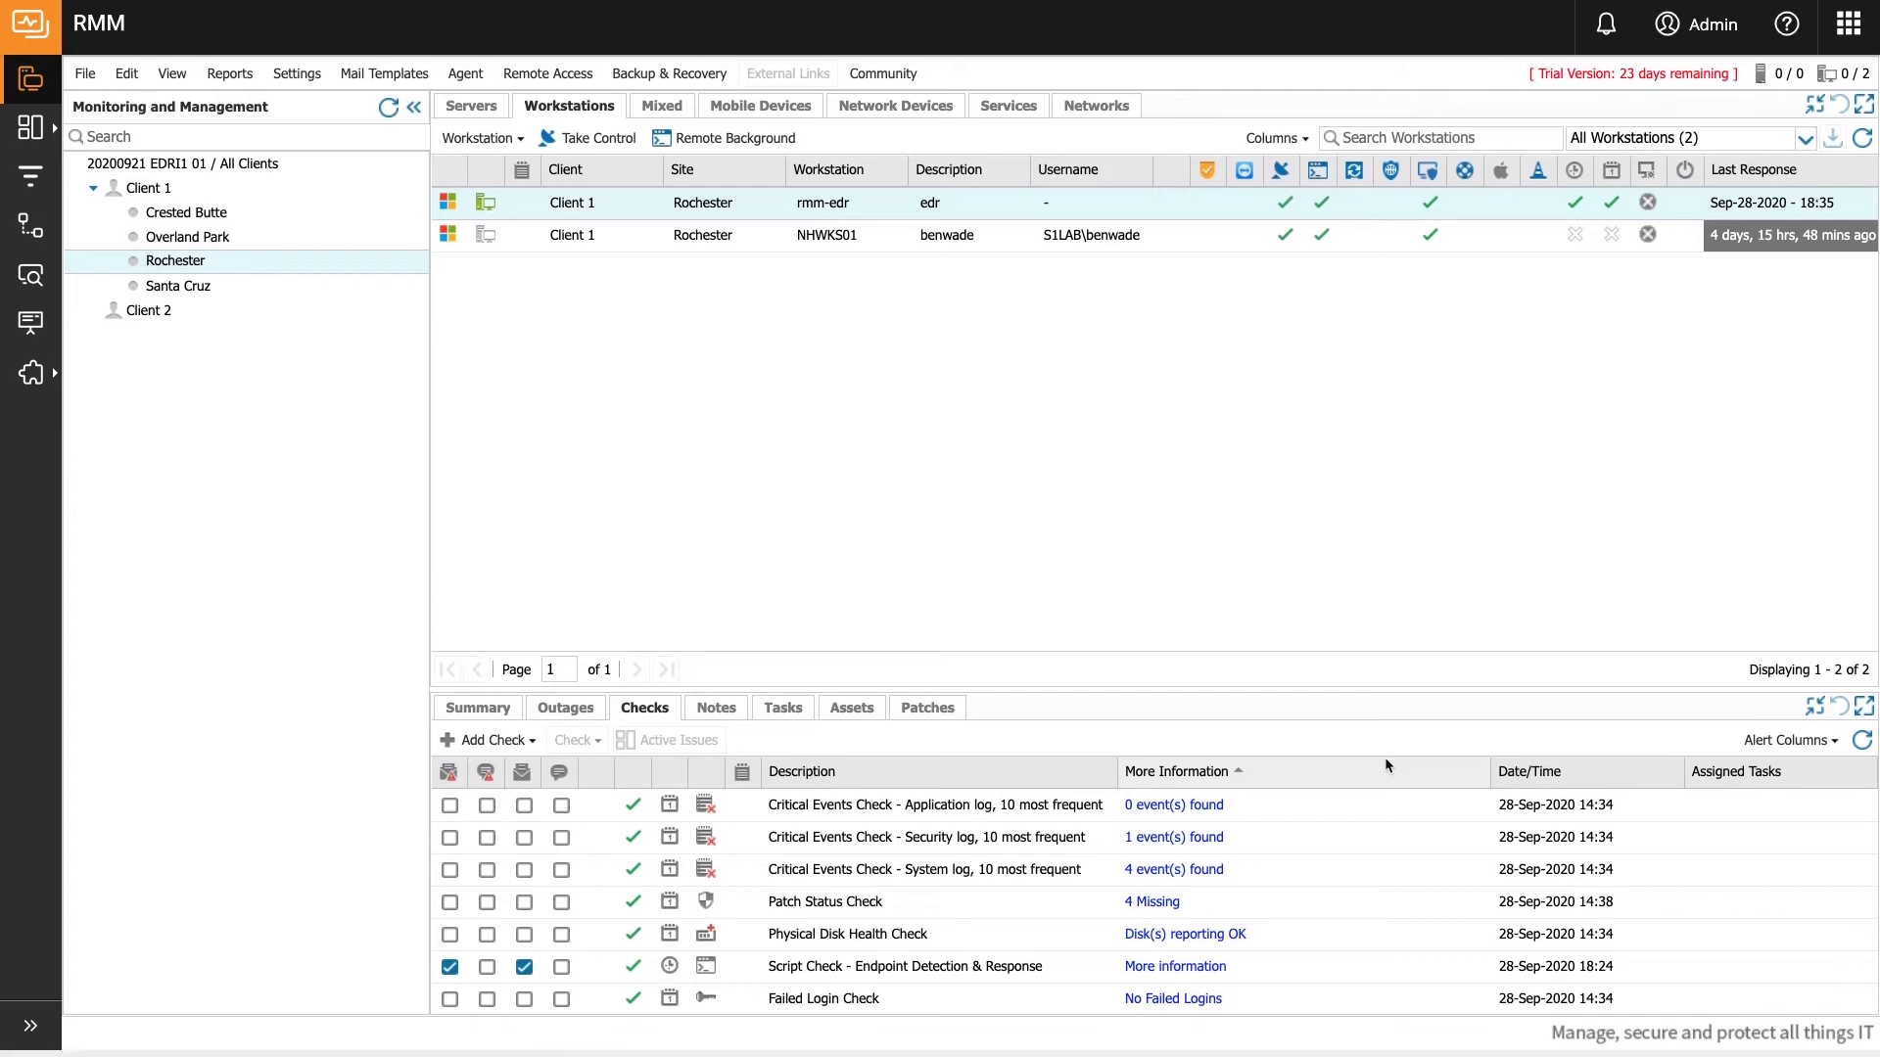
scroll(1357, 930, down, 1)
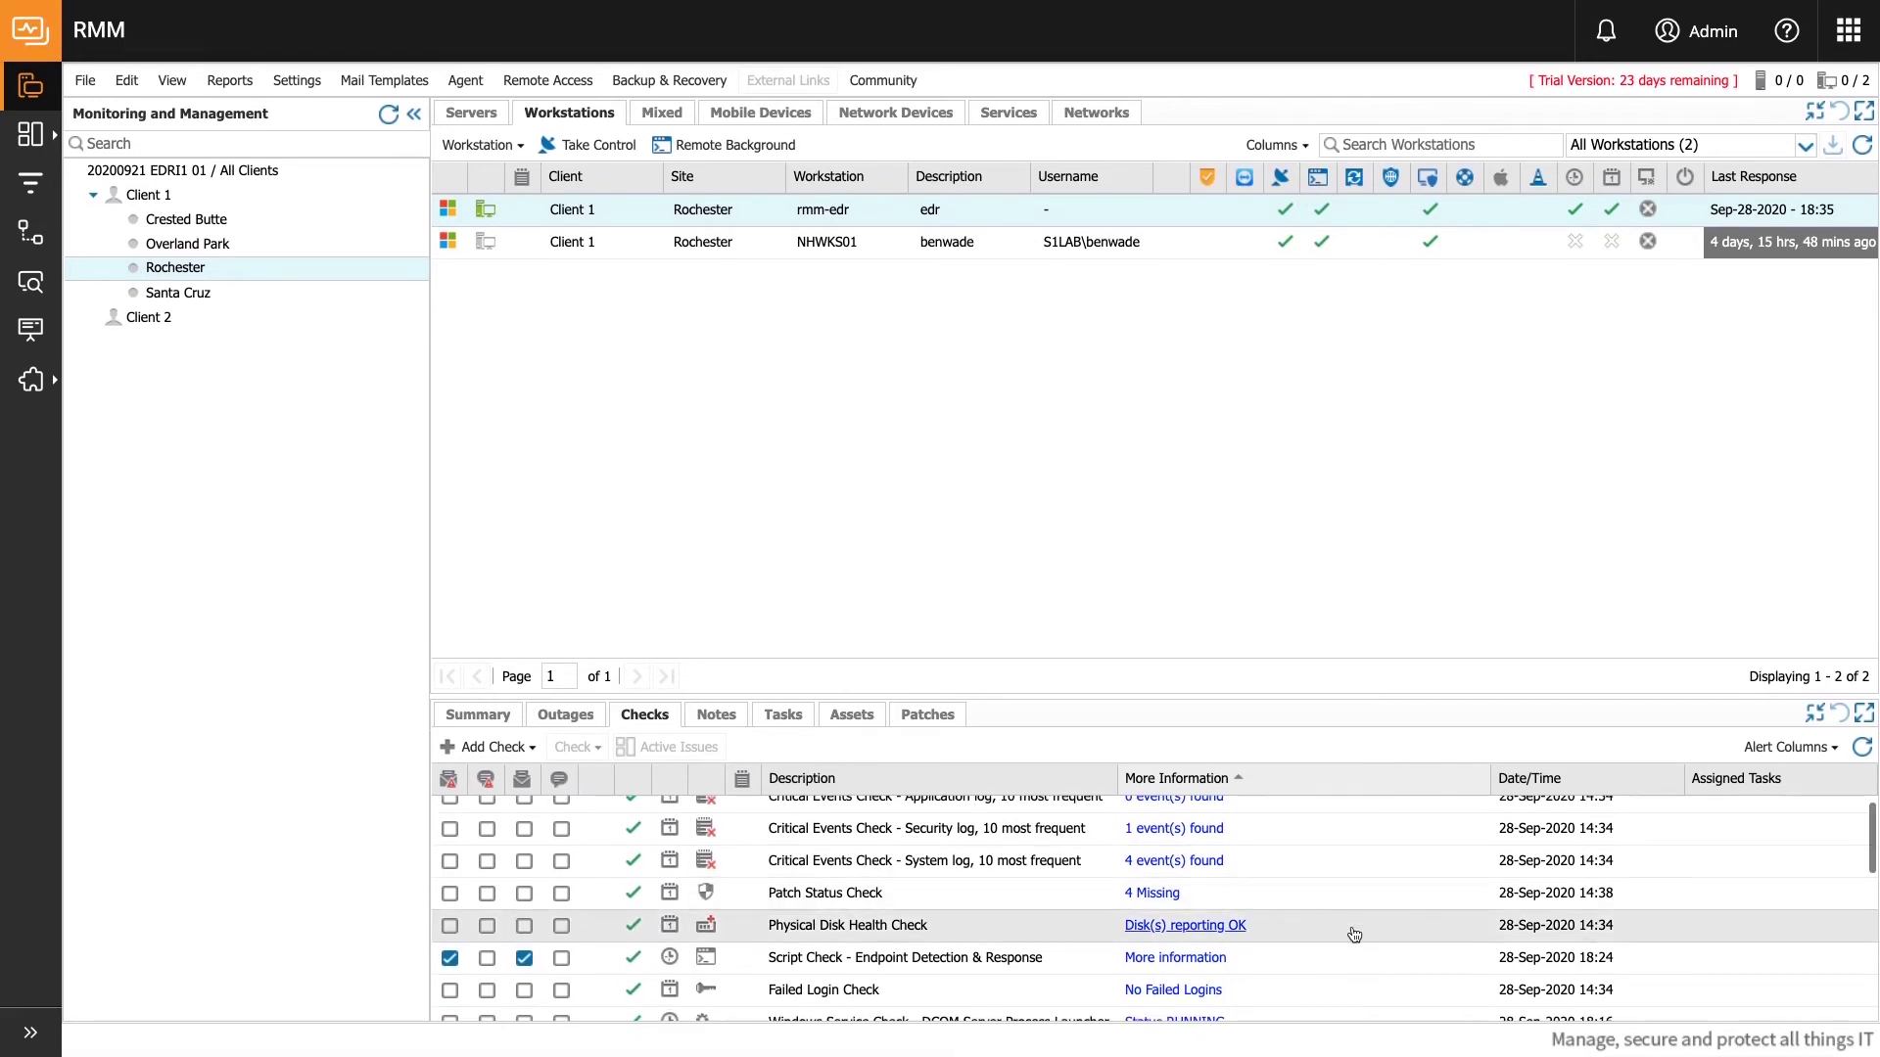
click(1155, 960)
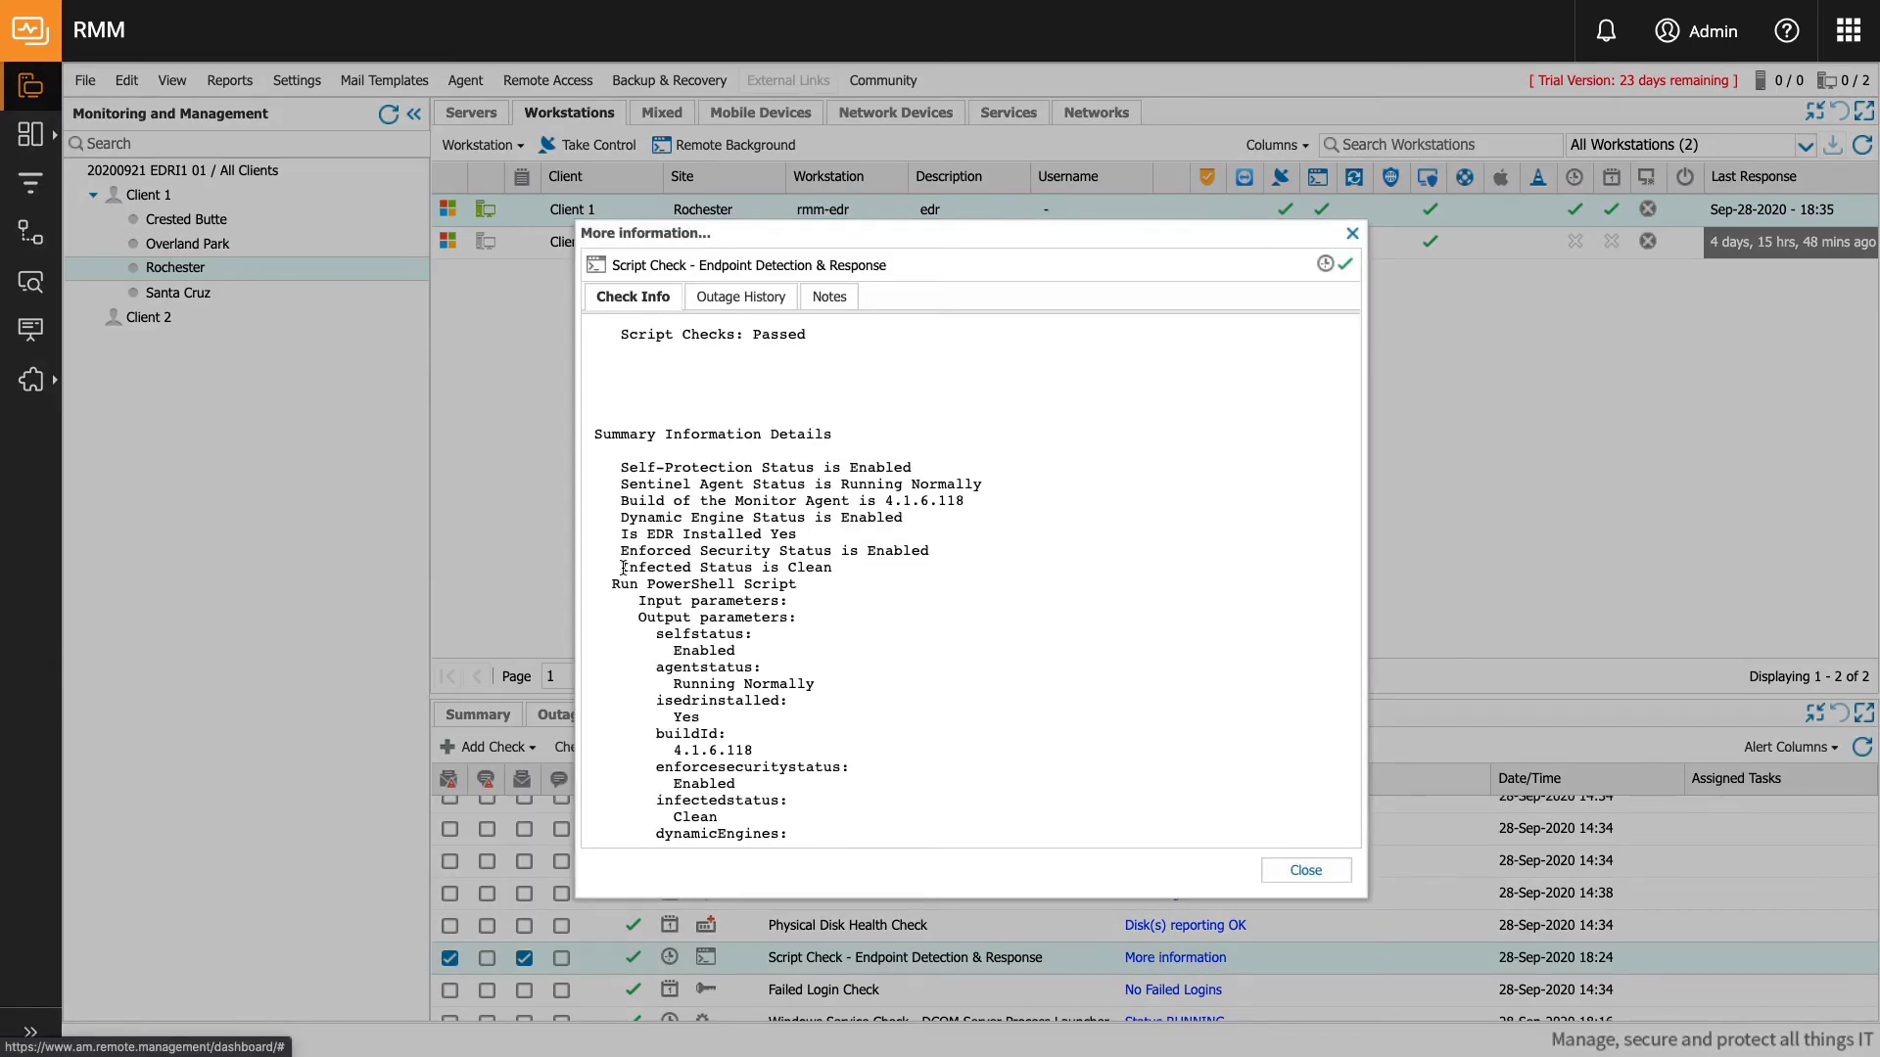
Watch the check's Infected Status change from Clean to Infected, then close the details.
drag(625, 568, 841, 569)
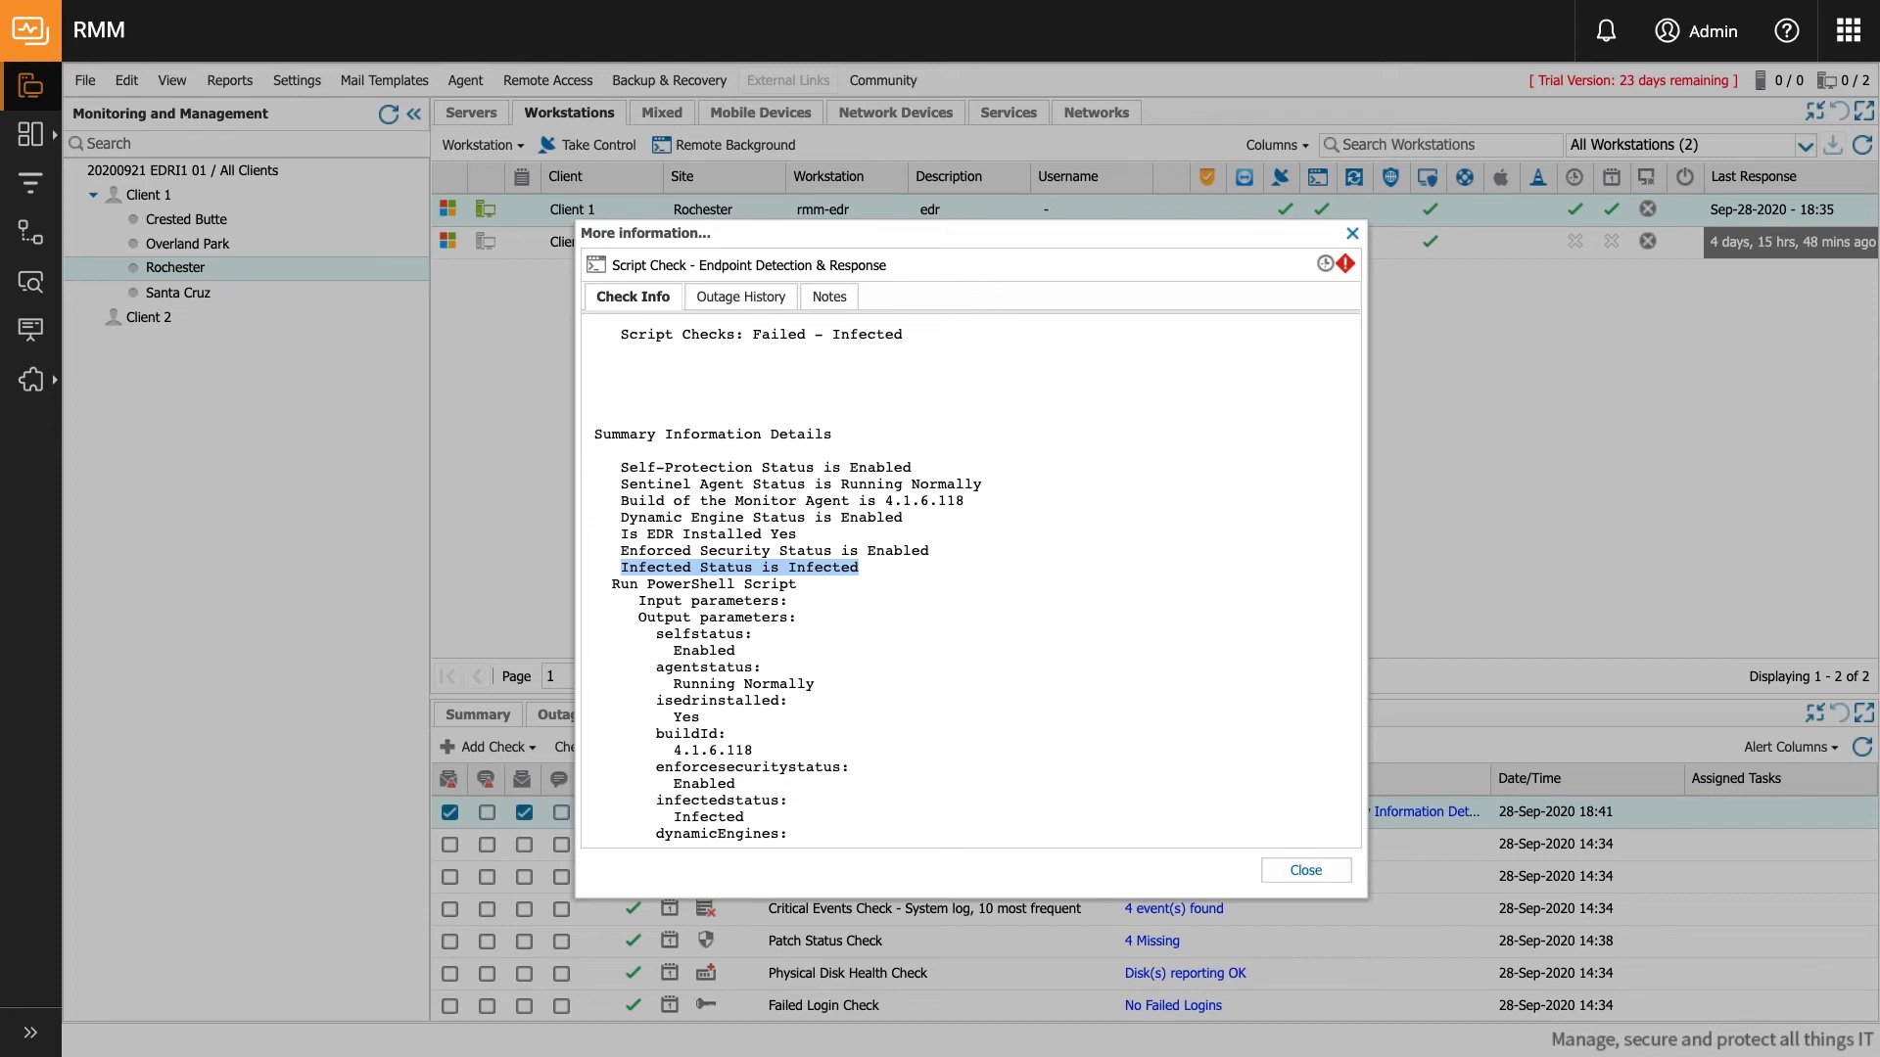
key(Escape)
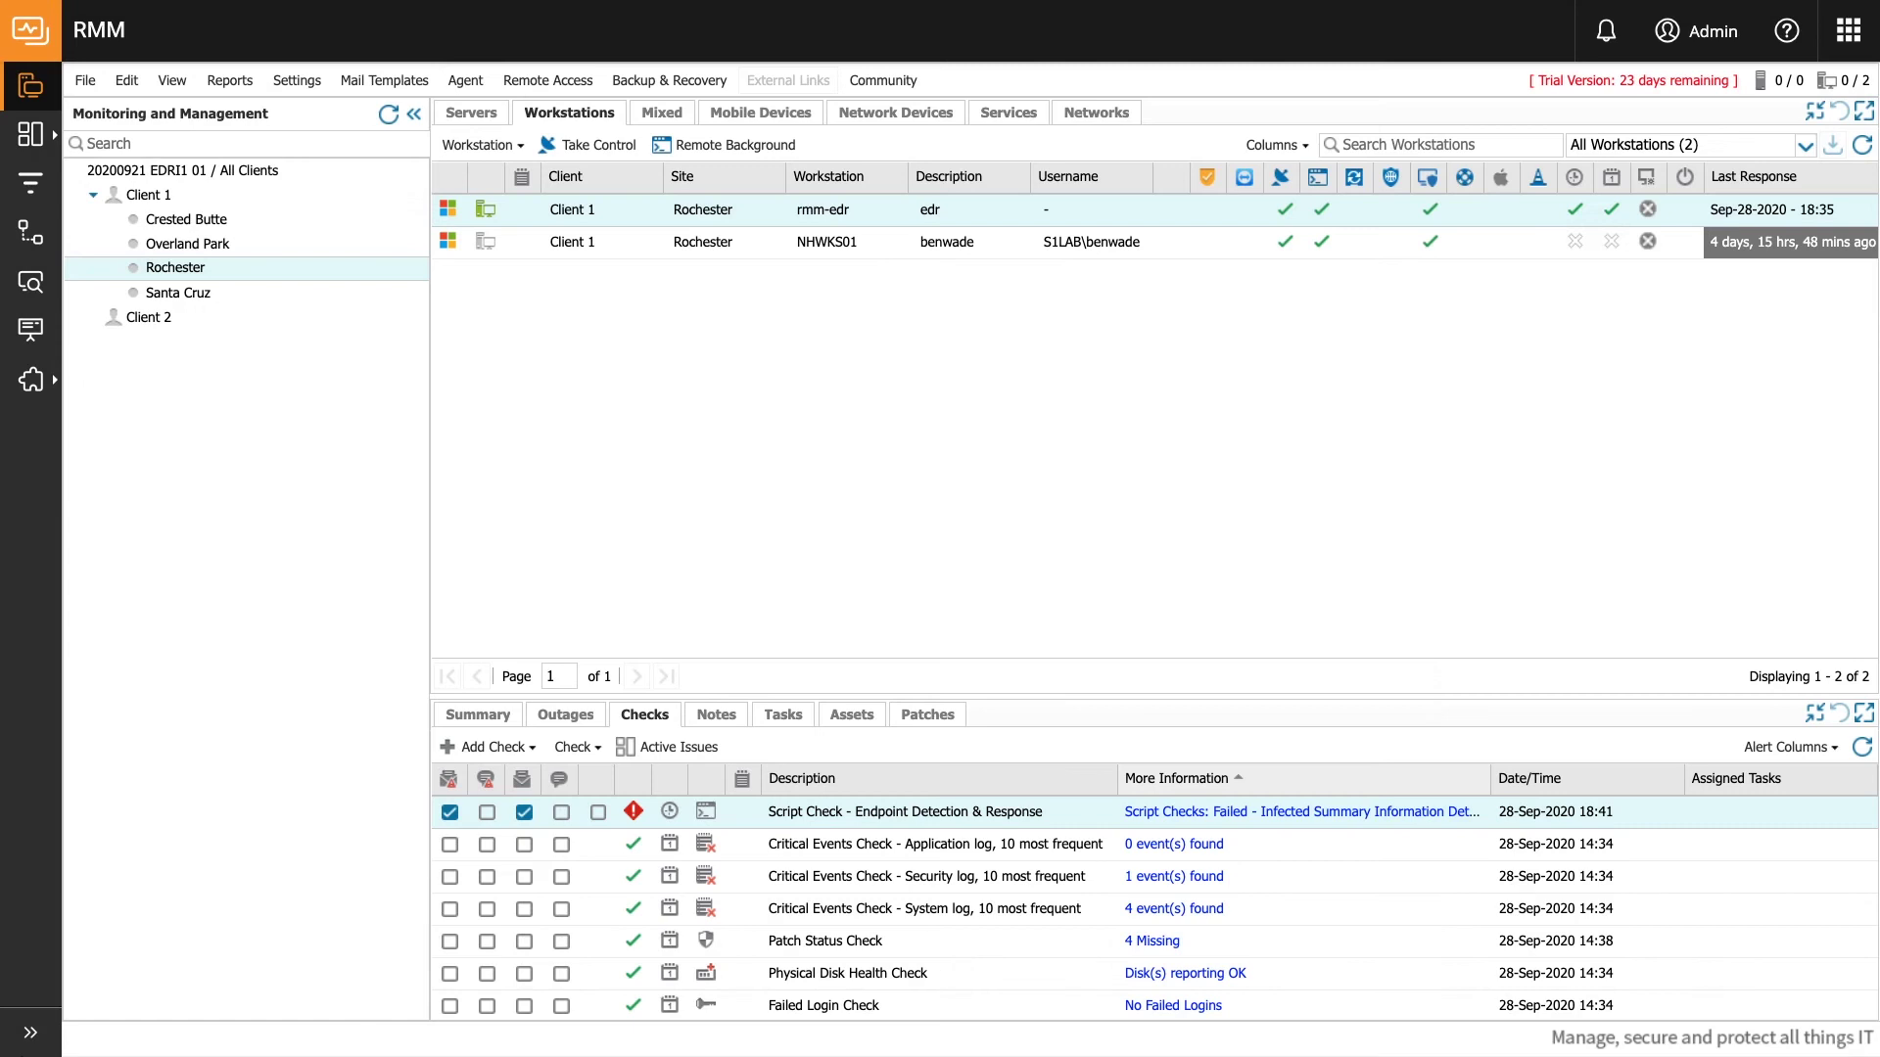
Open the EDR dashboard and list the infected endpoints, showing rmm-edr.
mouse_move(31, 380)
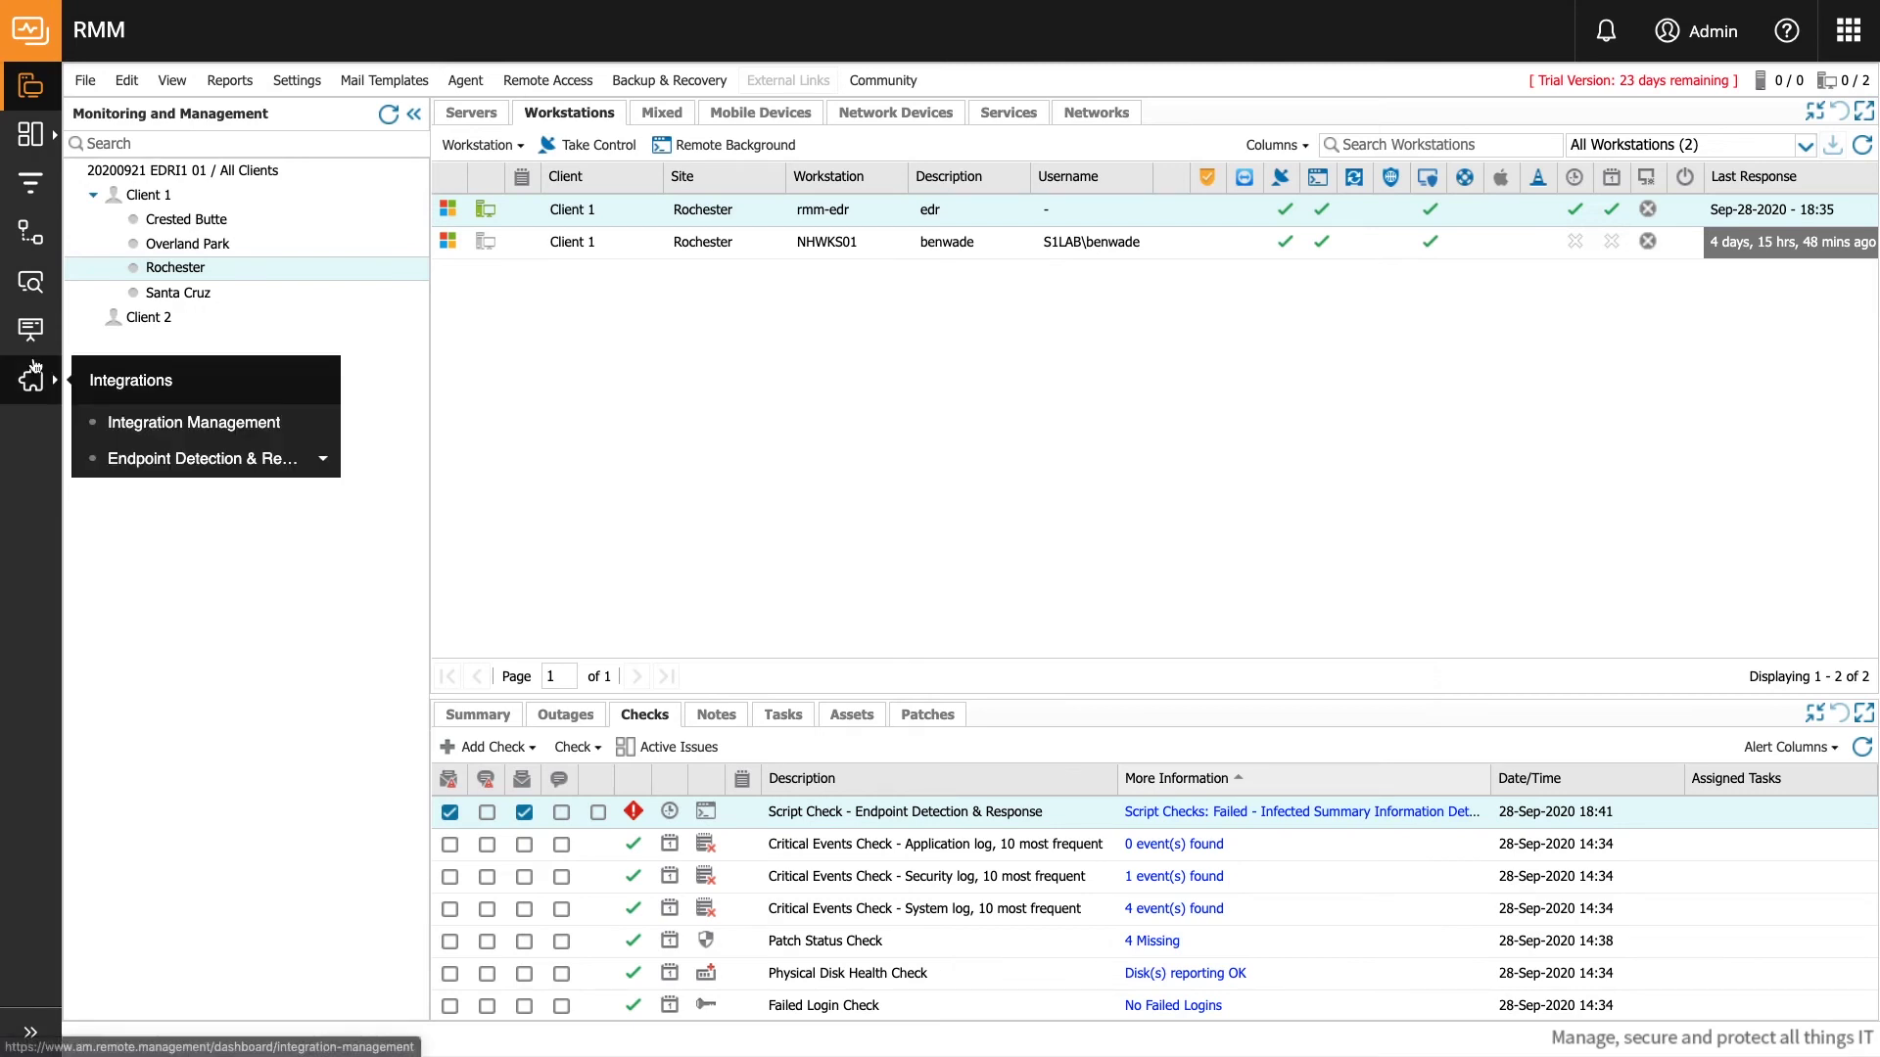
click(119, 460)
click(152, 501)
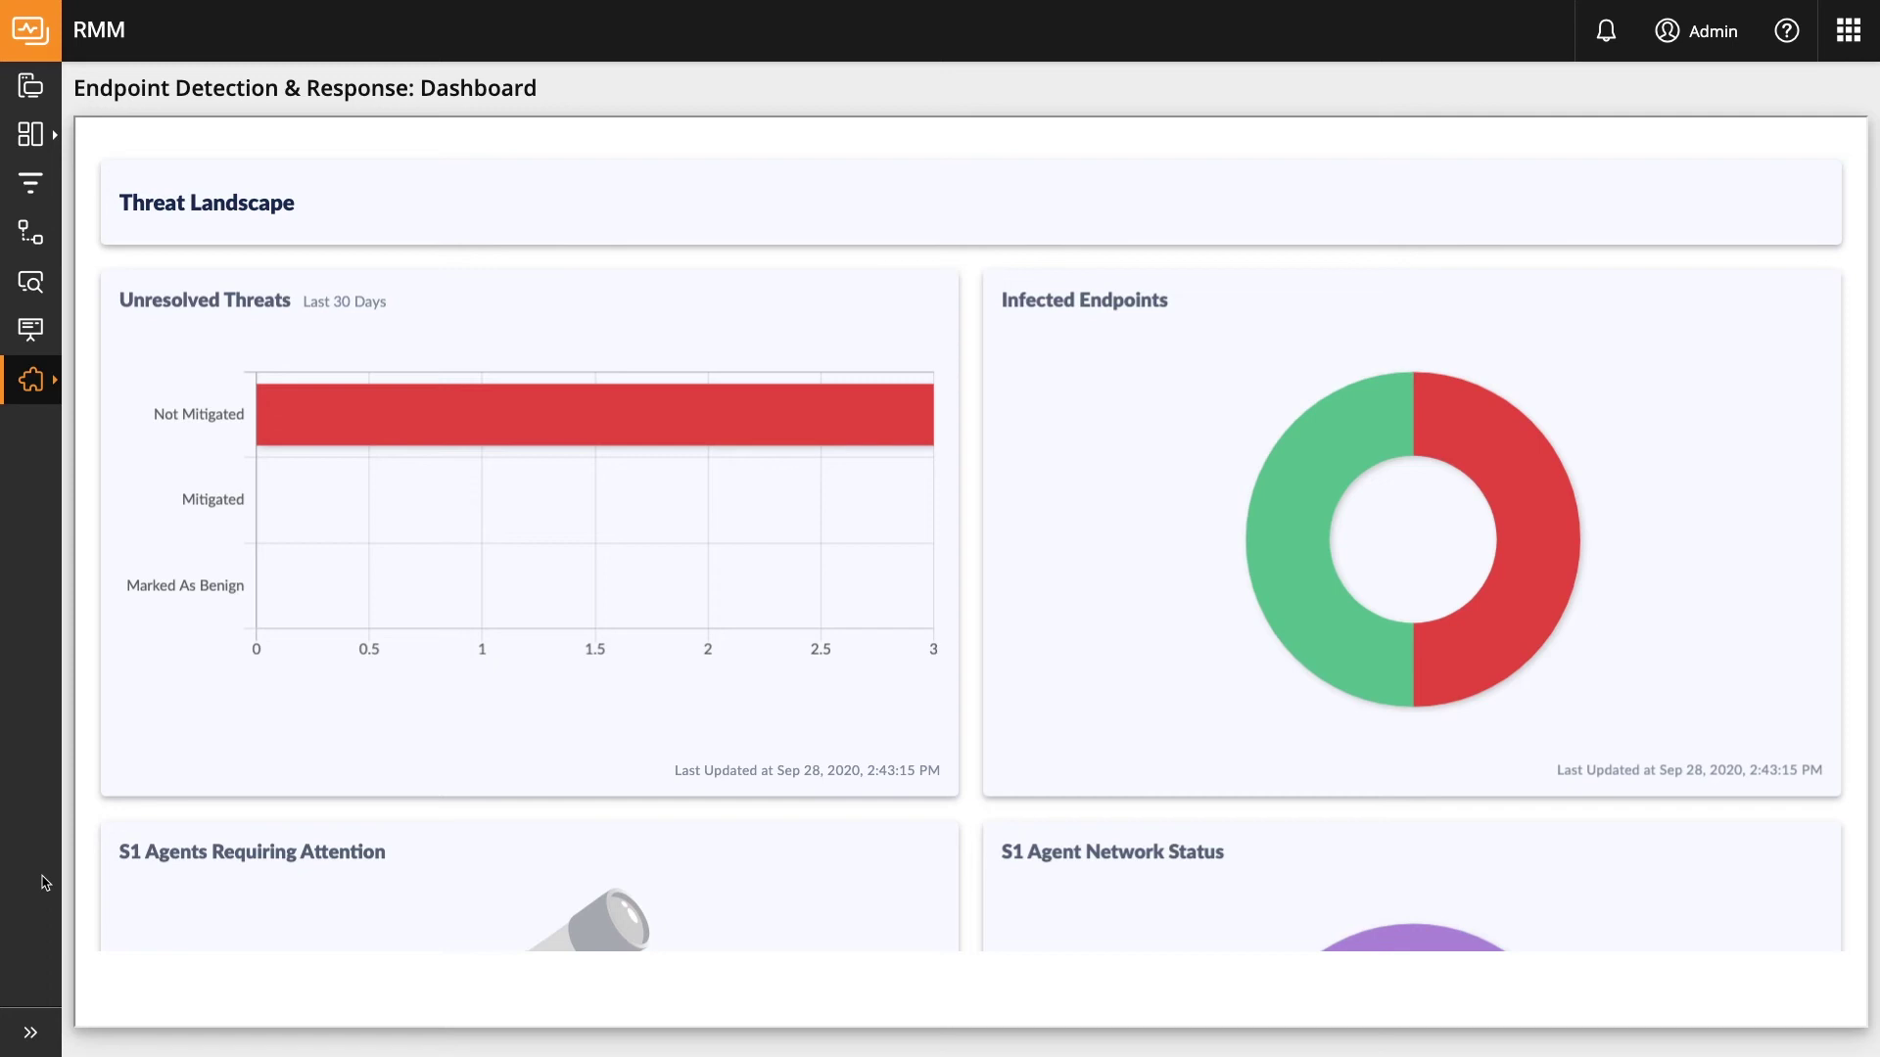
click(1540, 585)
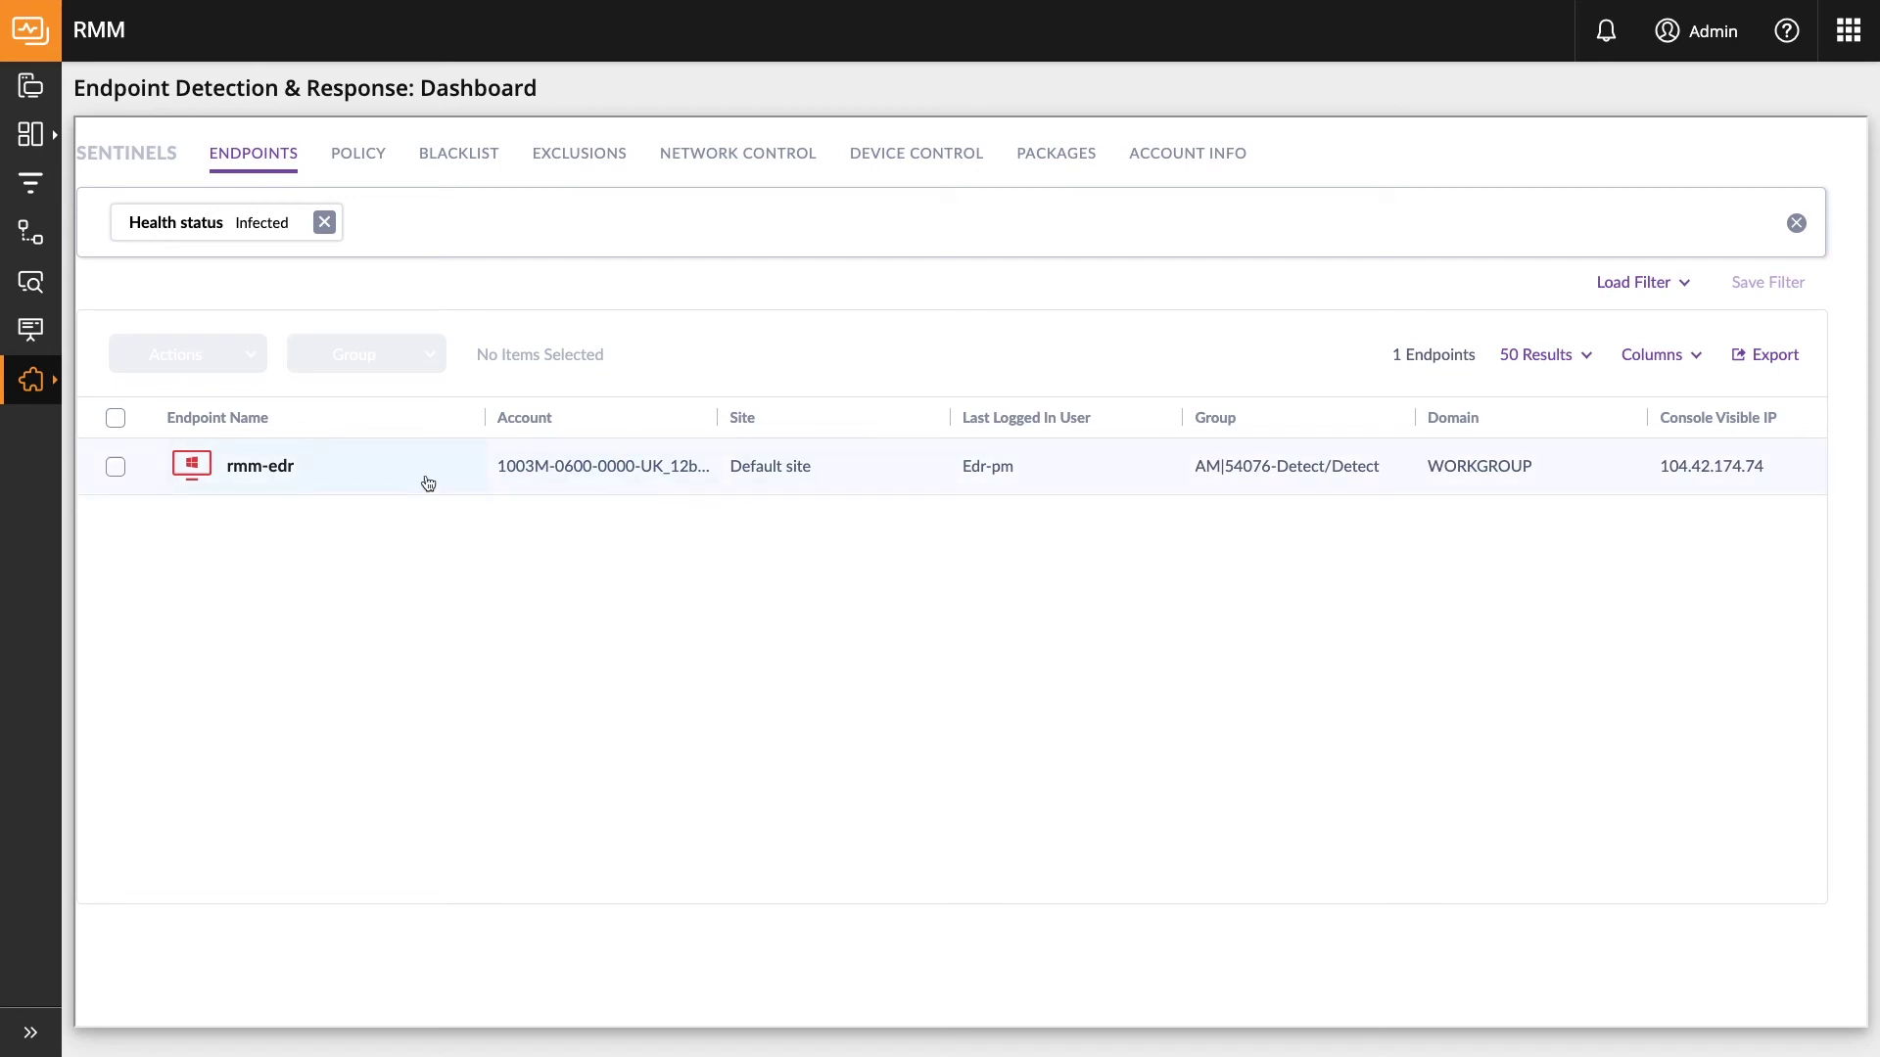
Select rmm-edr and view its available actions, then go to the EDR Policies list.
click(117, 467)
click(256, 357)
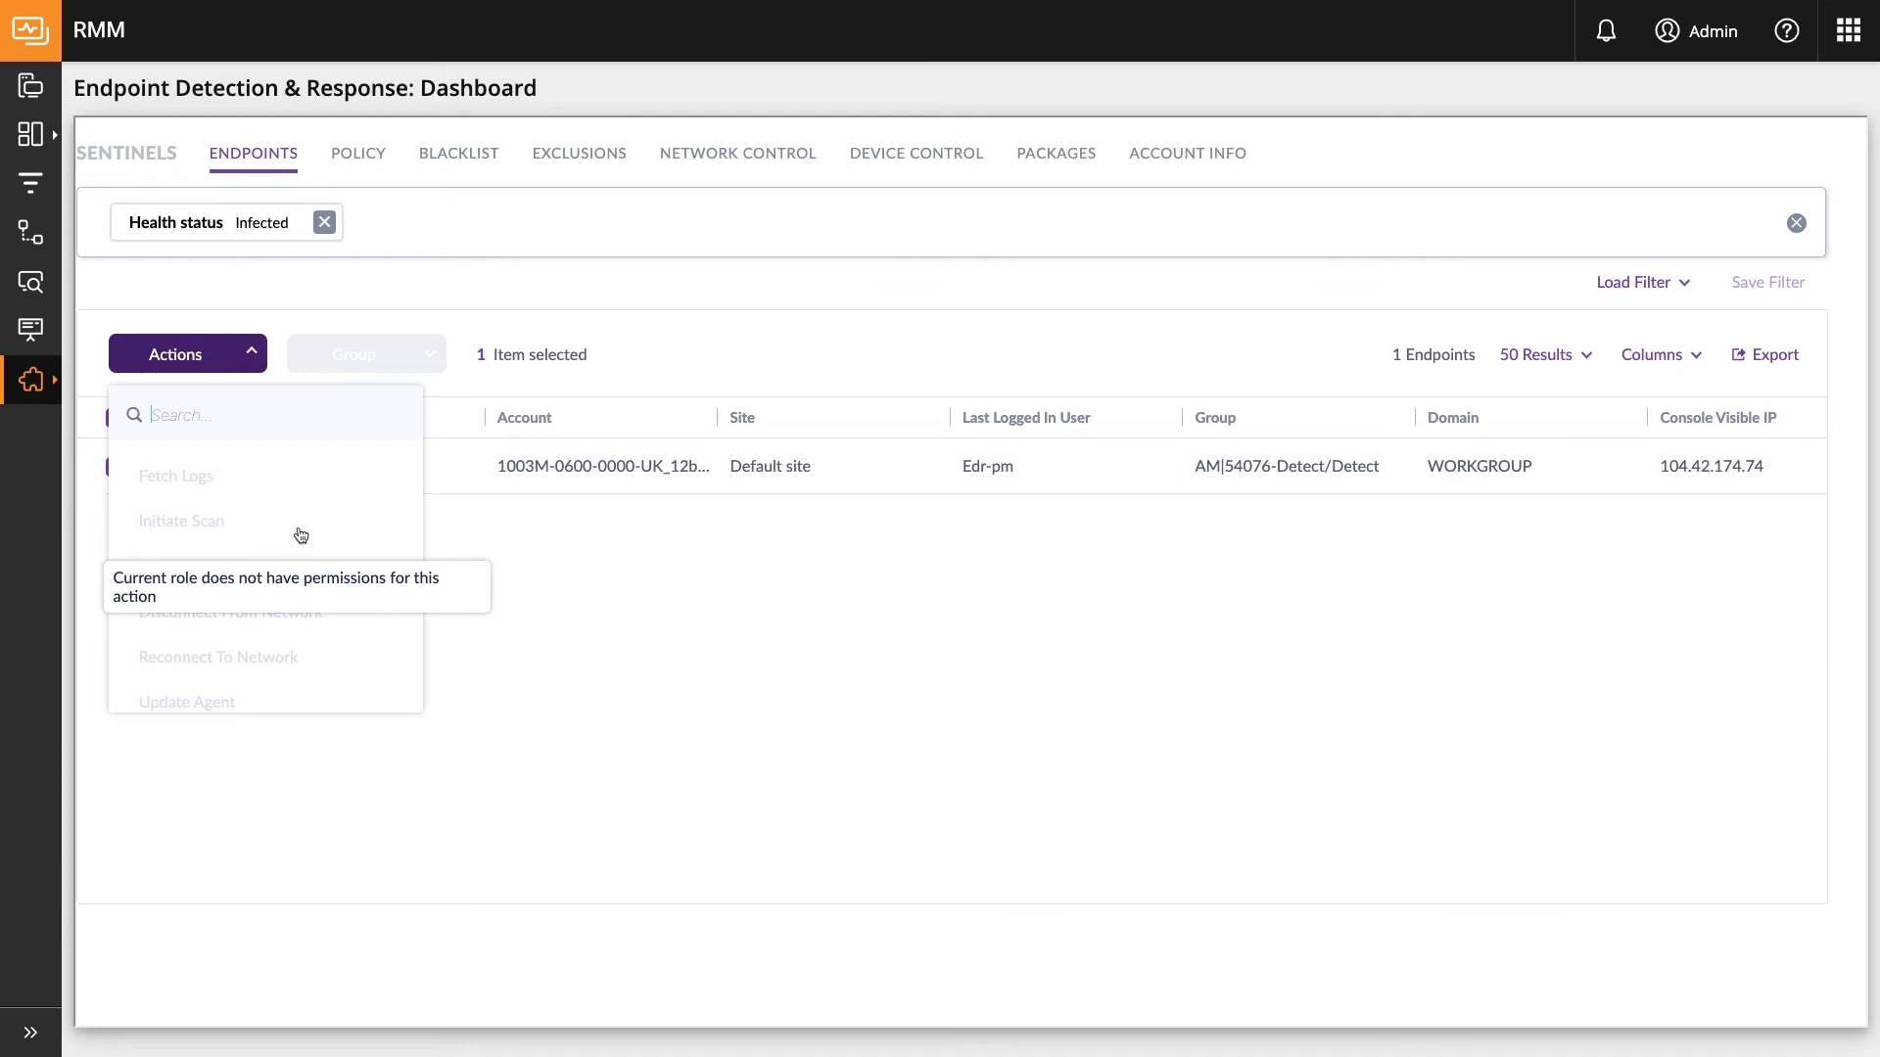
mouse_move(31, 380)
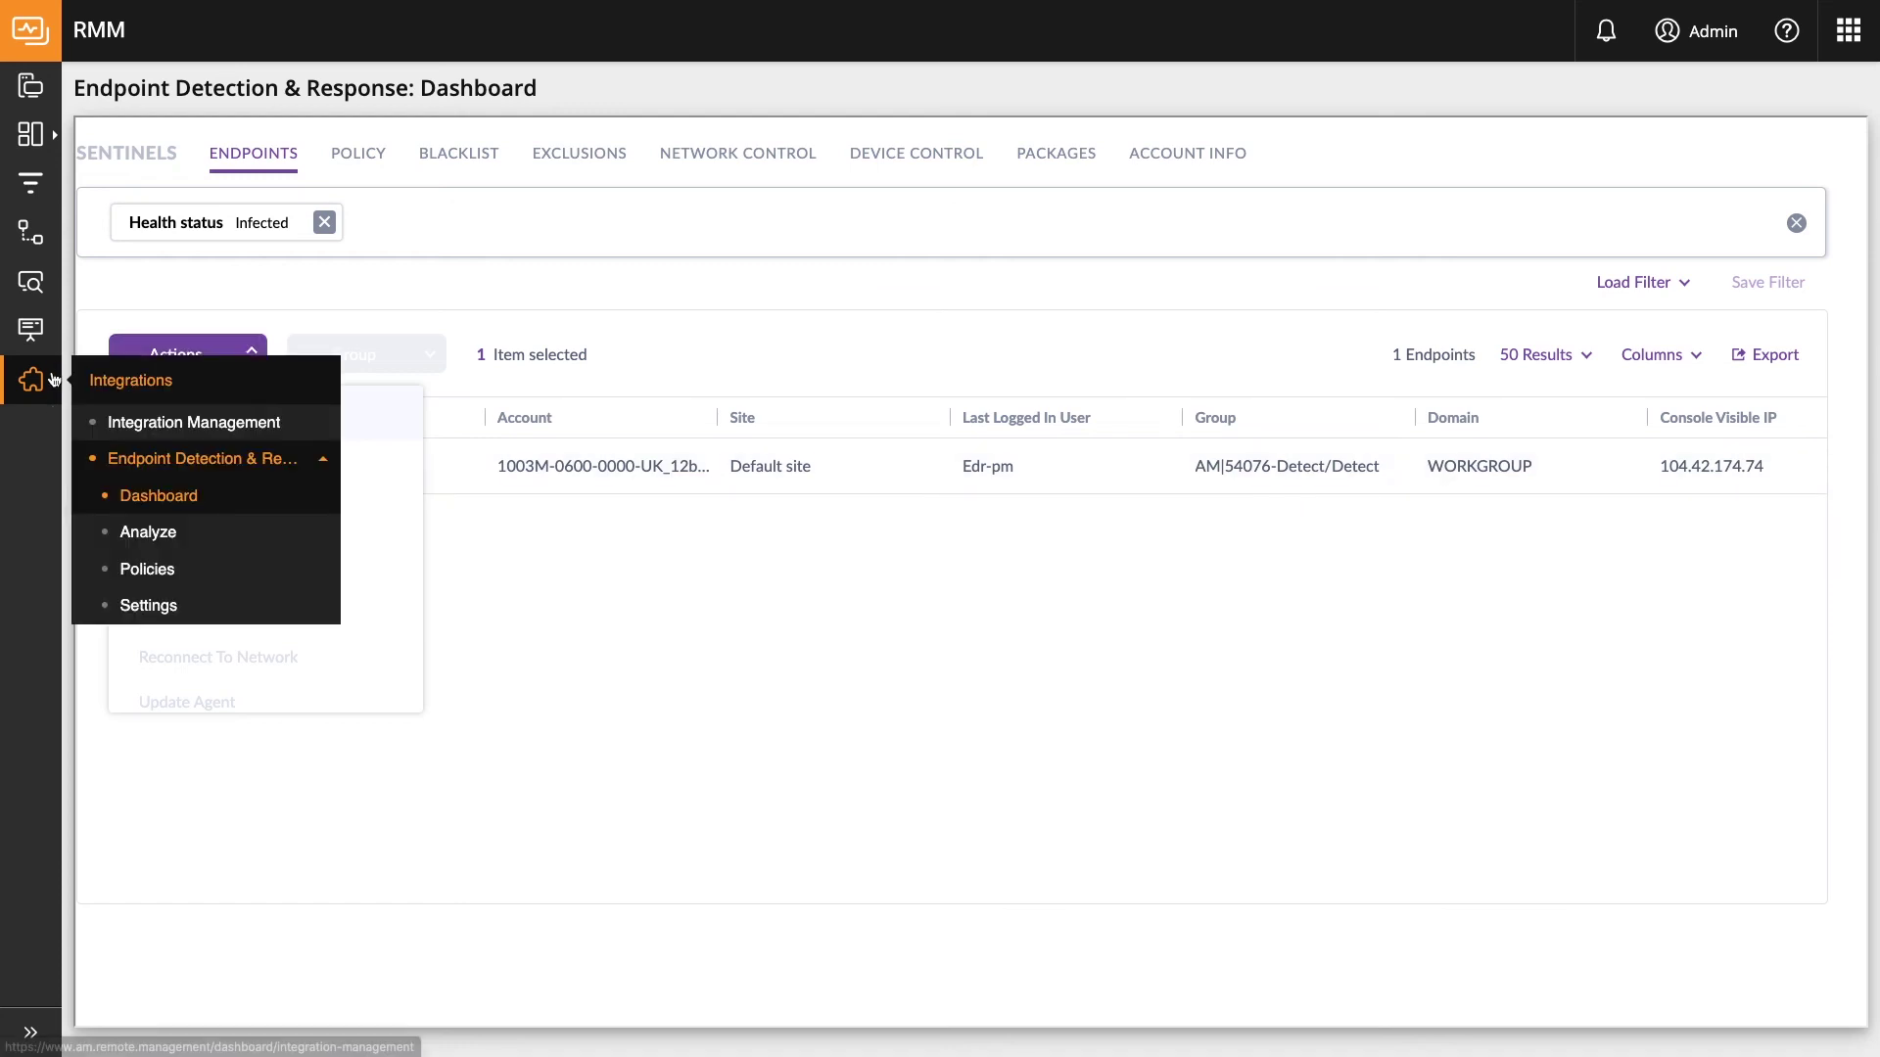
click(137, 572)
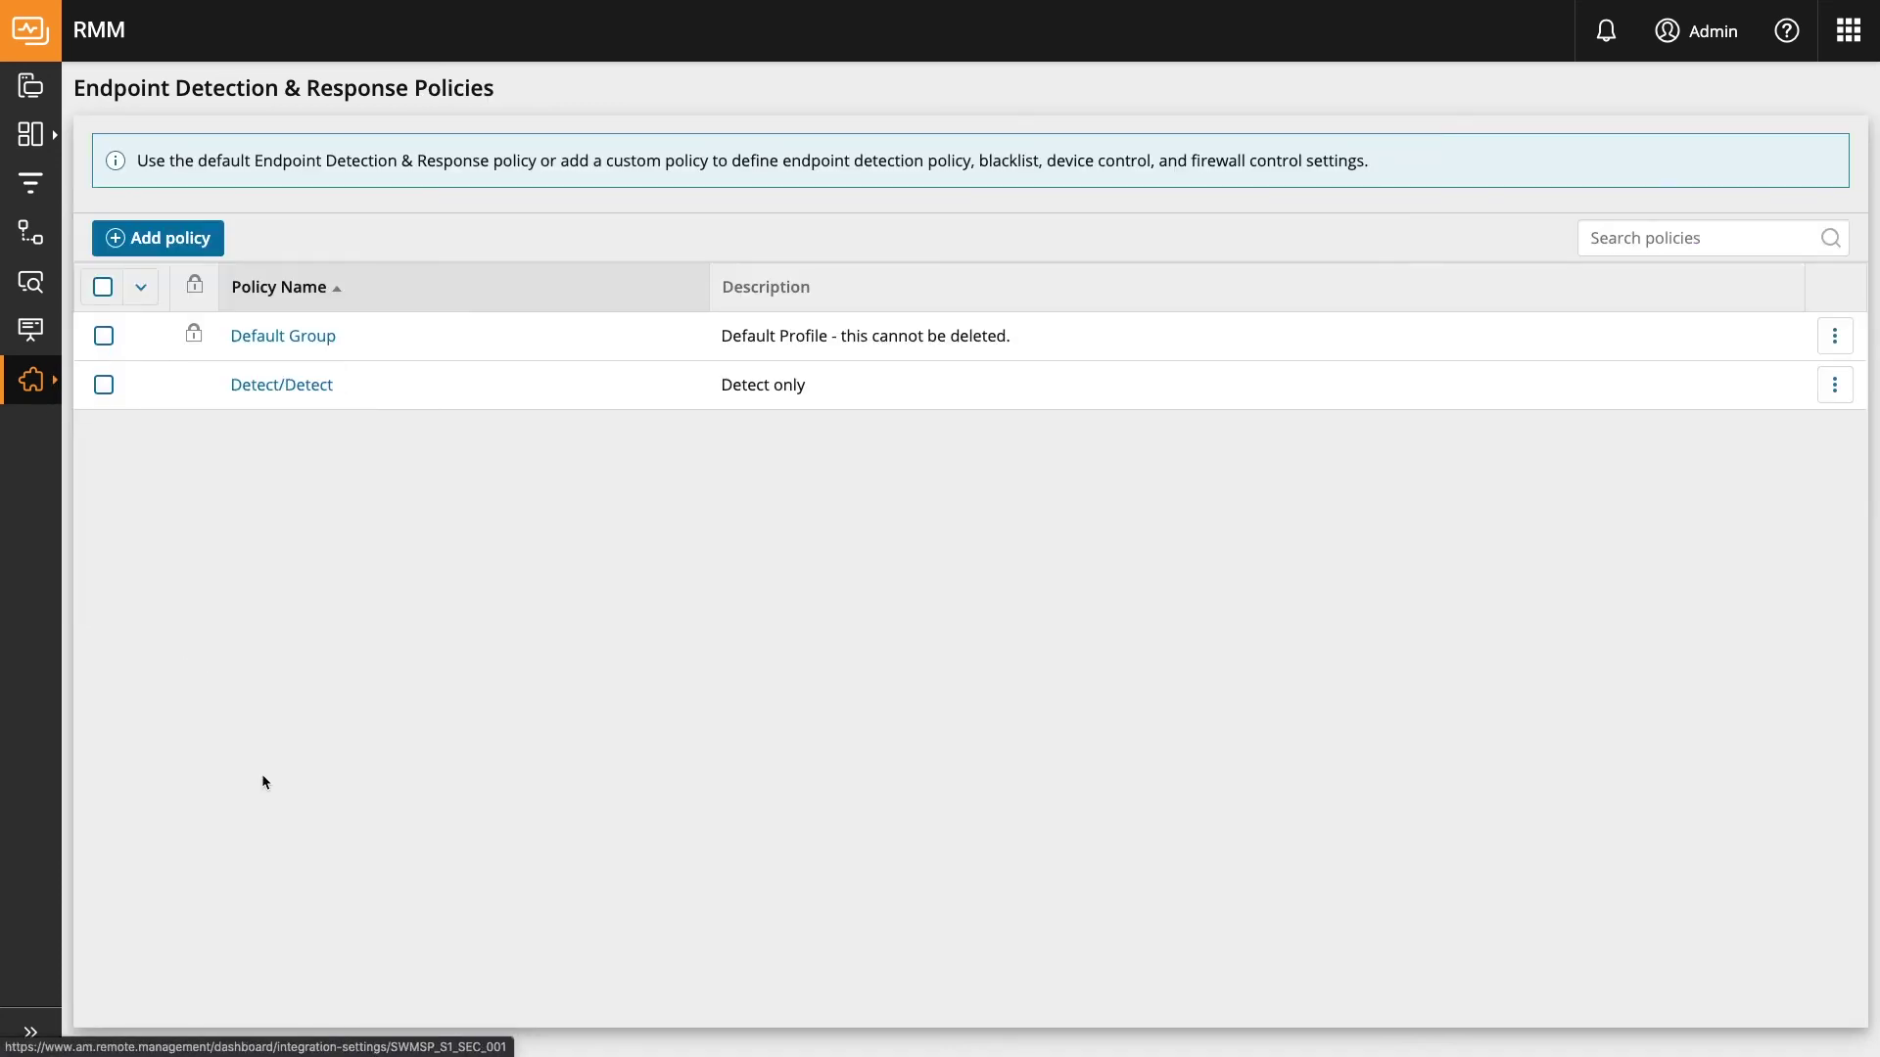
click(279, 384)
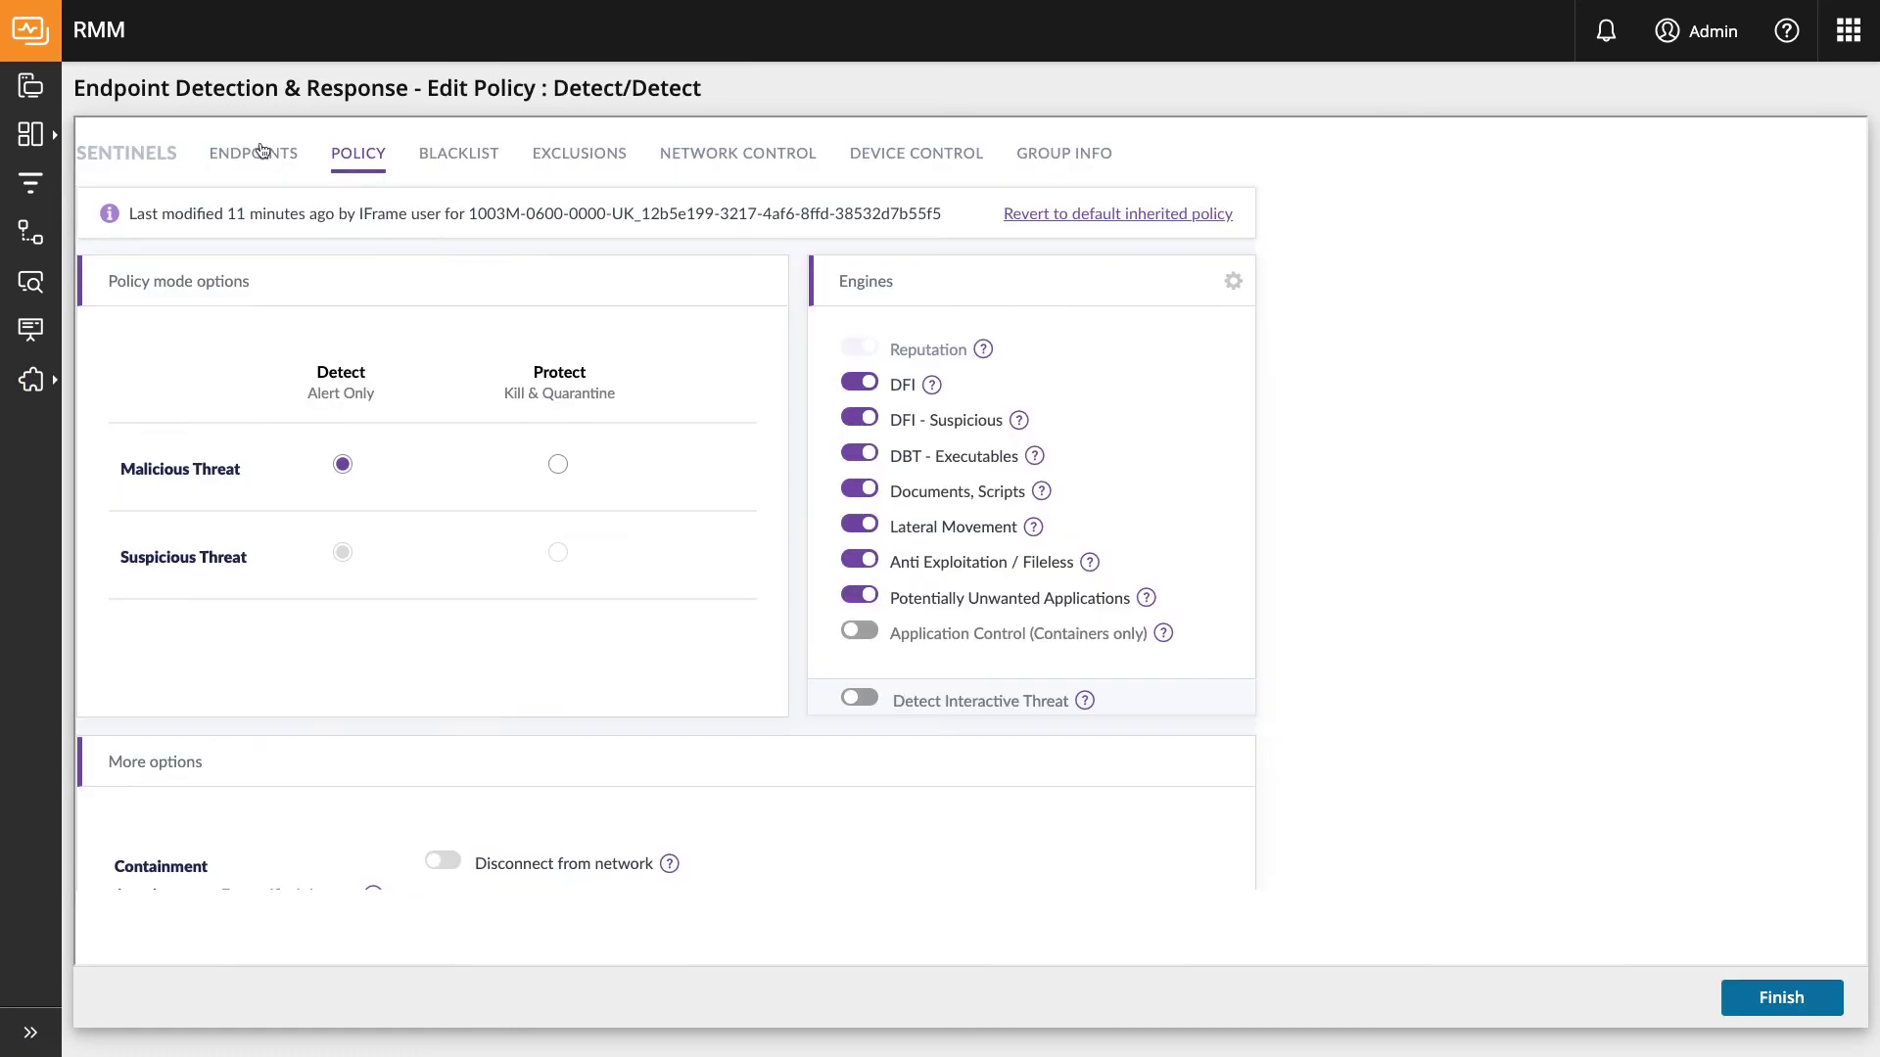
click(256, 149)
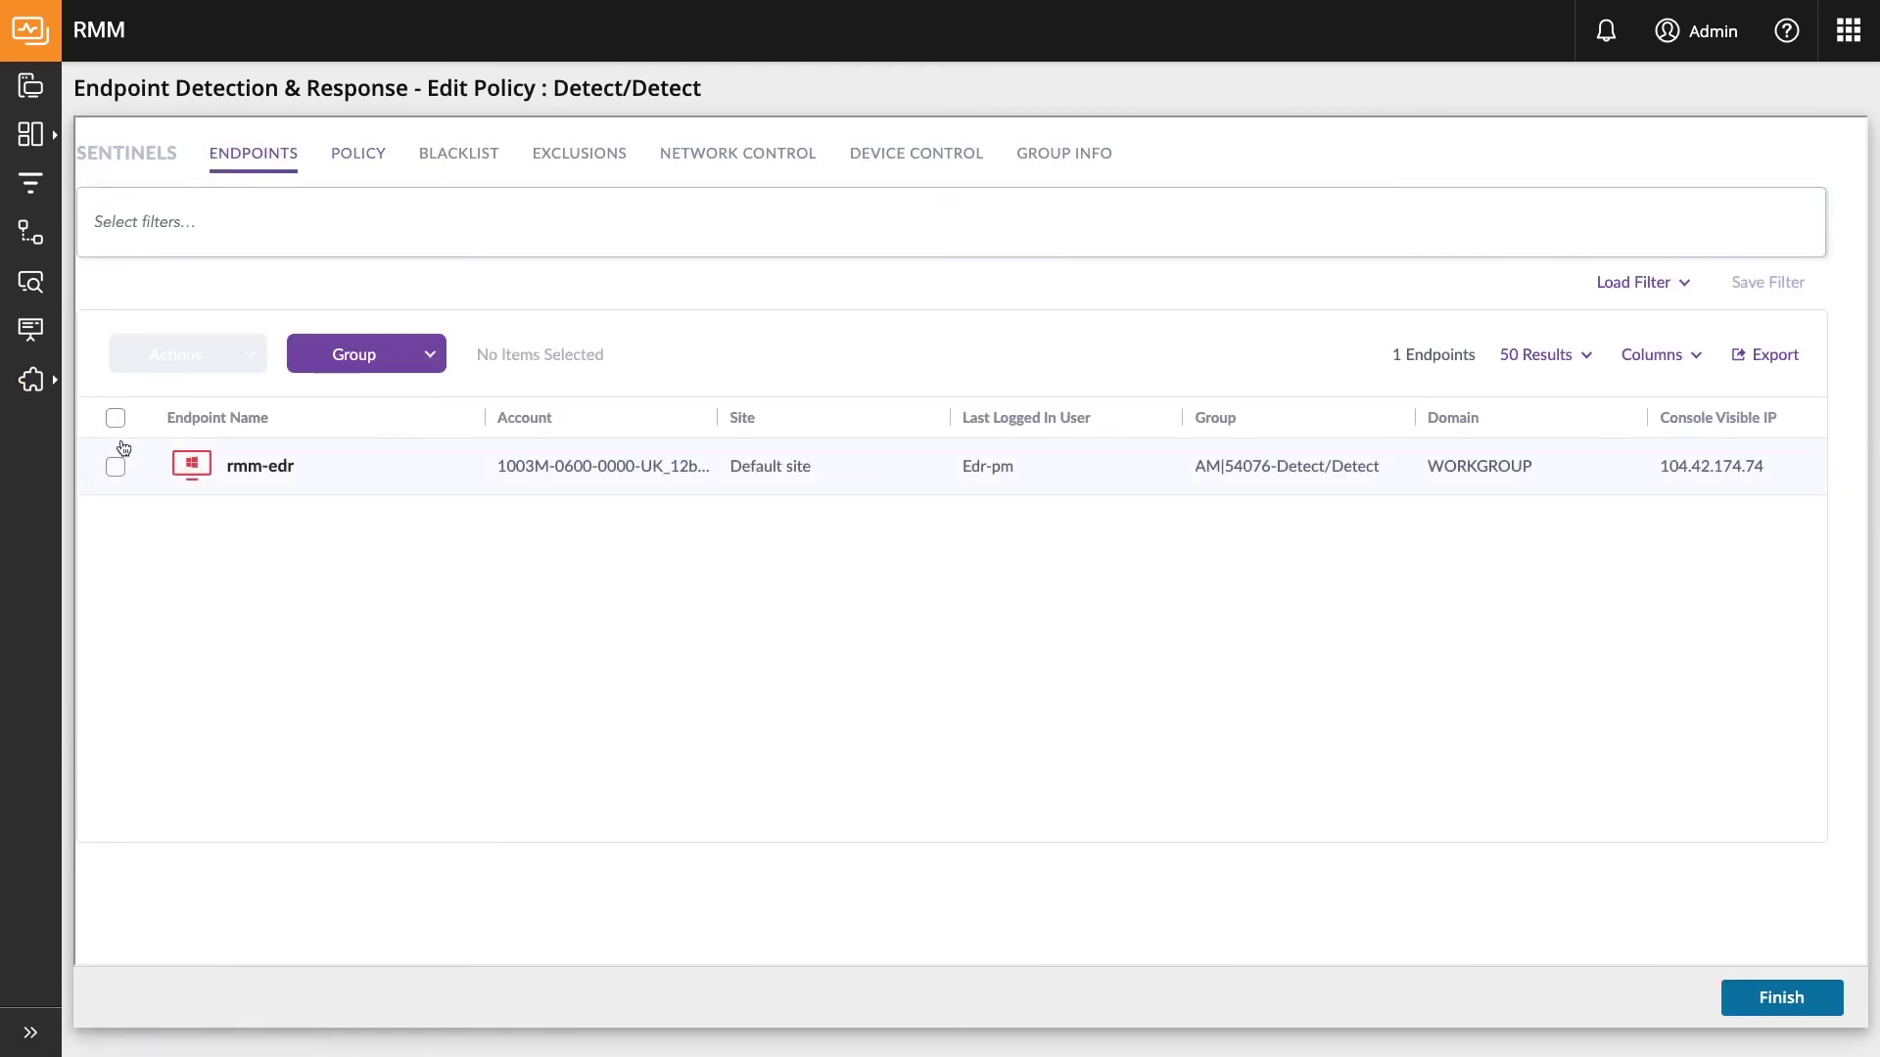
click(115, 466)
click(196, 354)
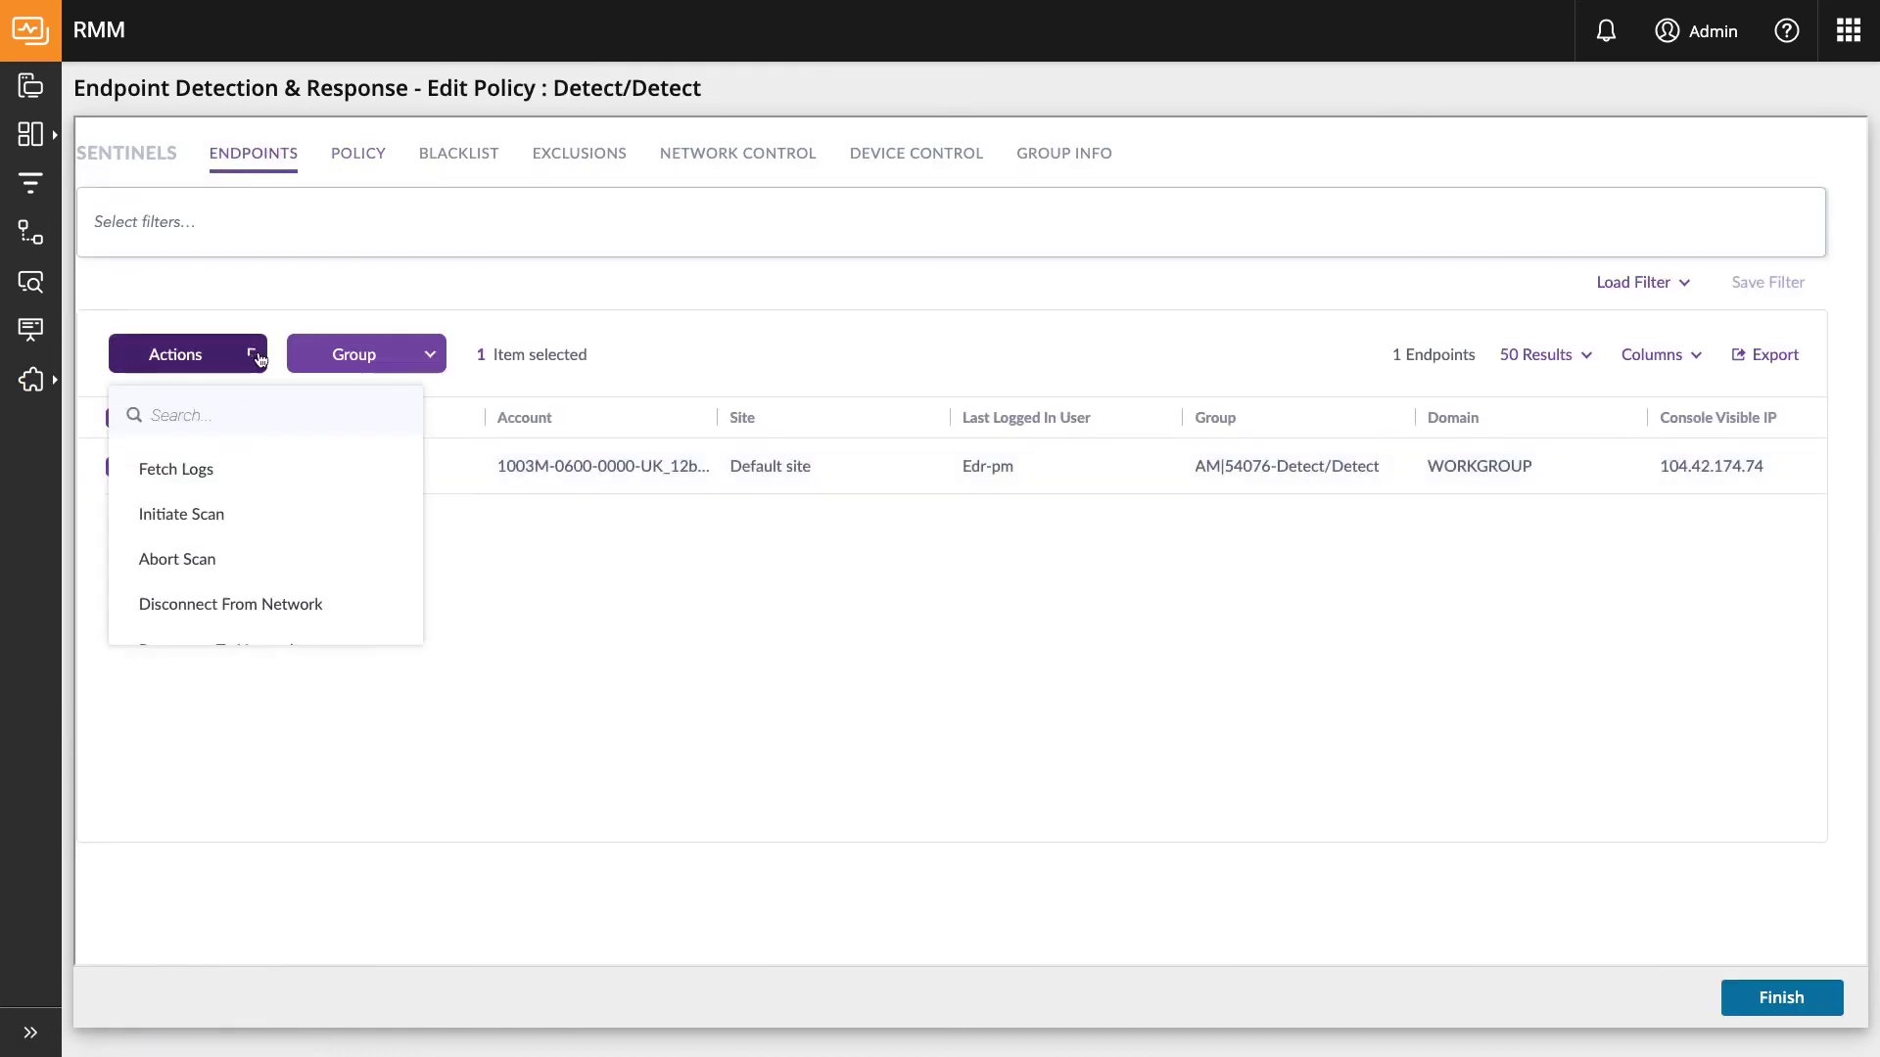
scroll(252, 563, down, 1)
scroll(248, 590, down, 2)
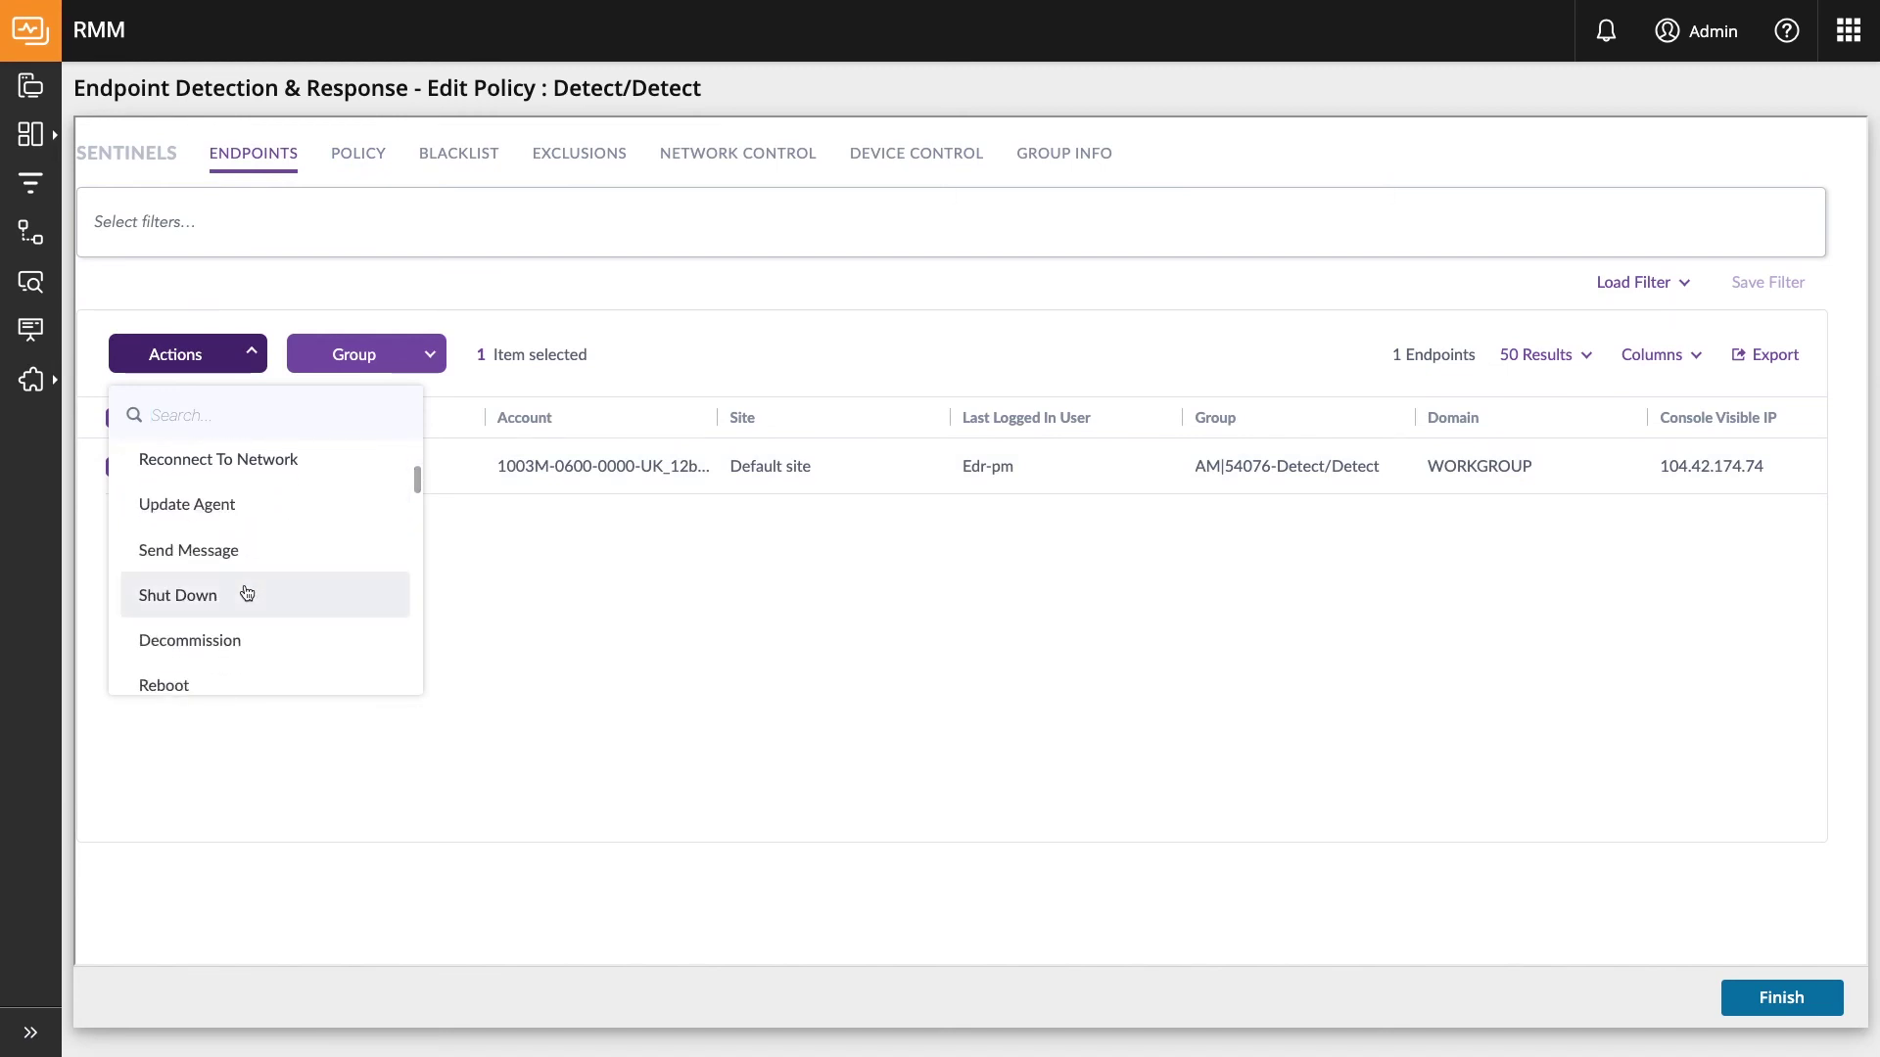
click(609, 570)
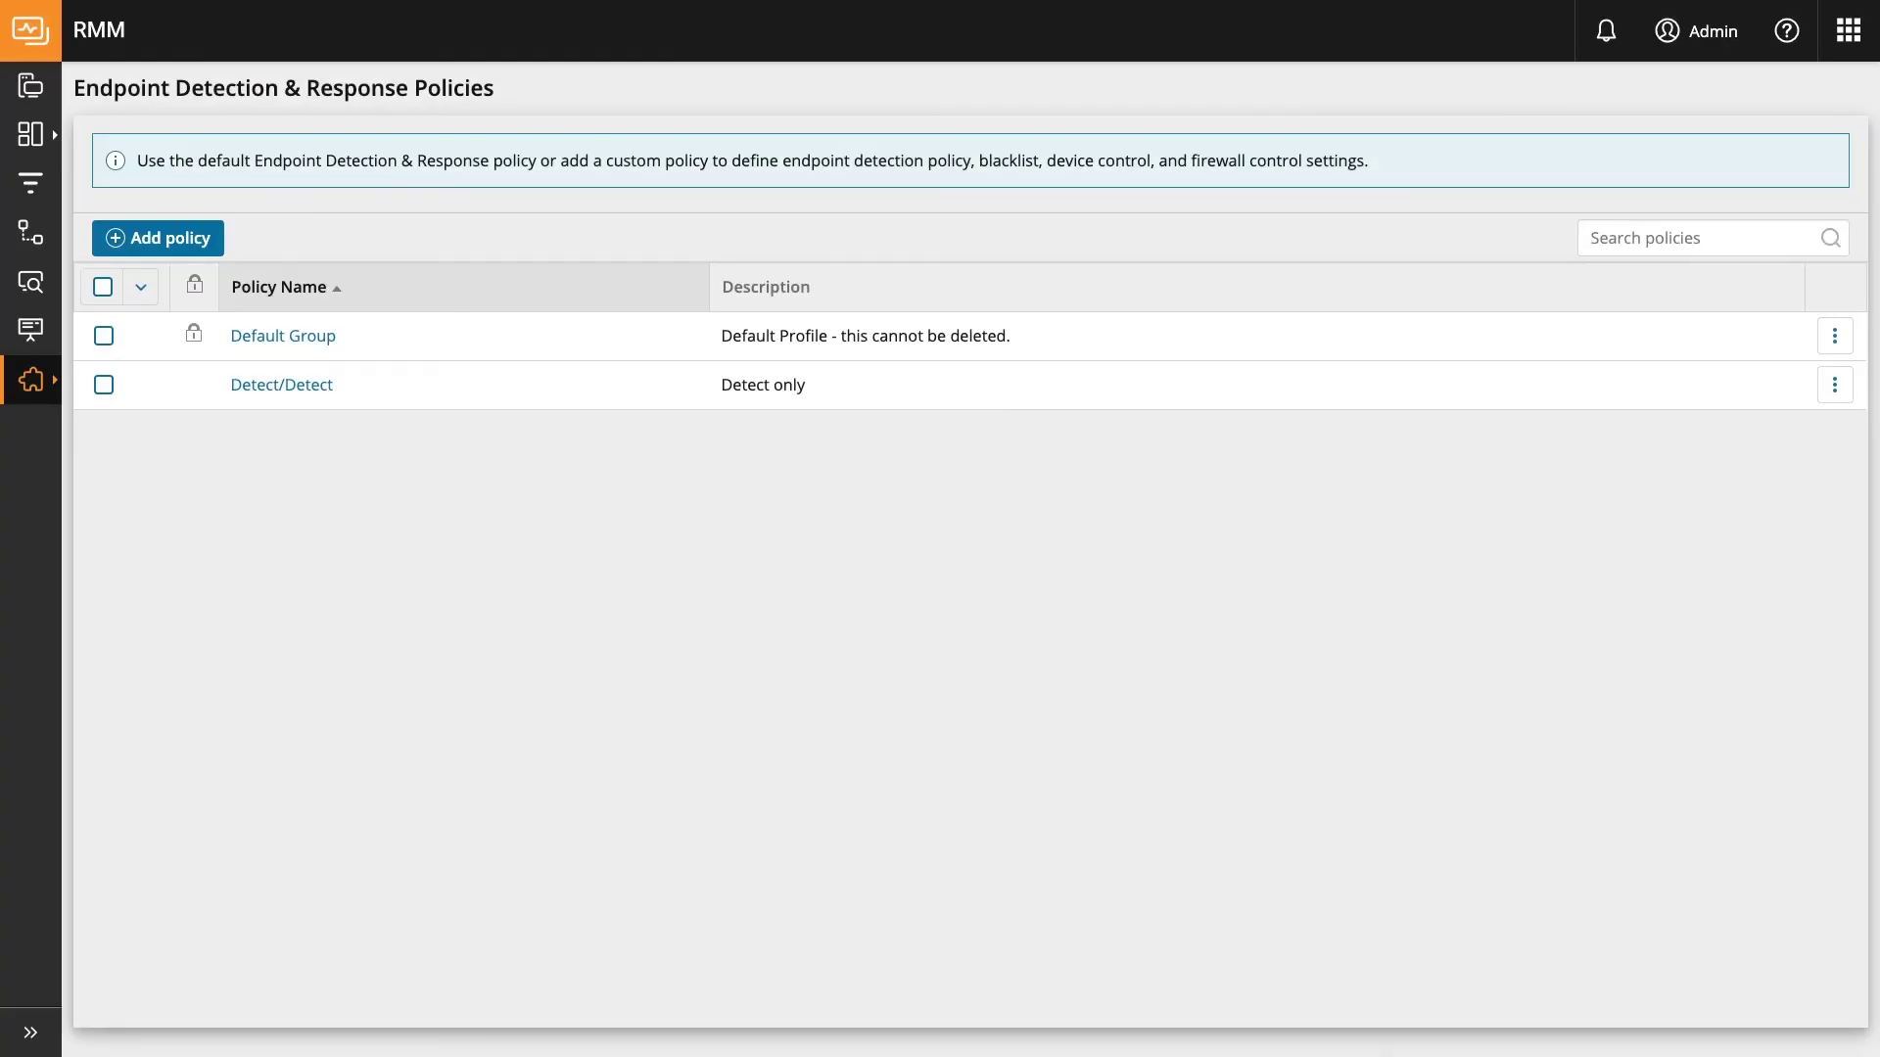
mouse_move(39, 378)
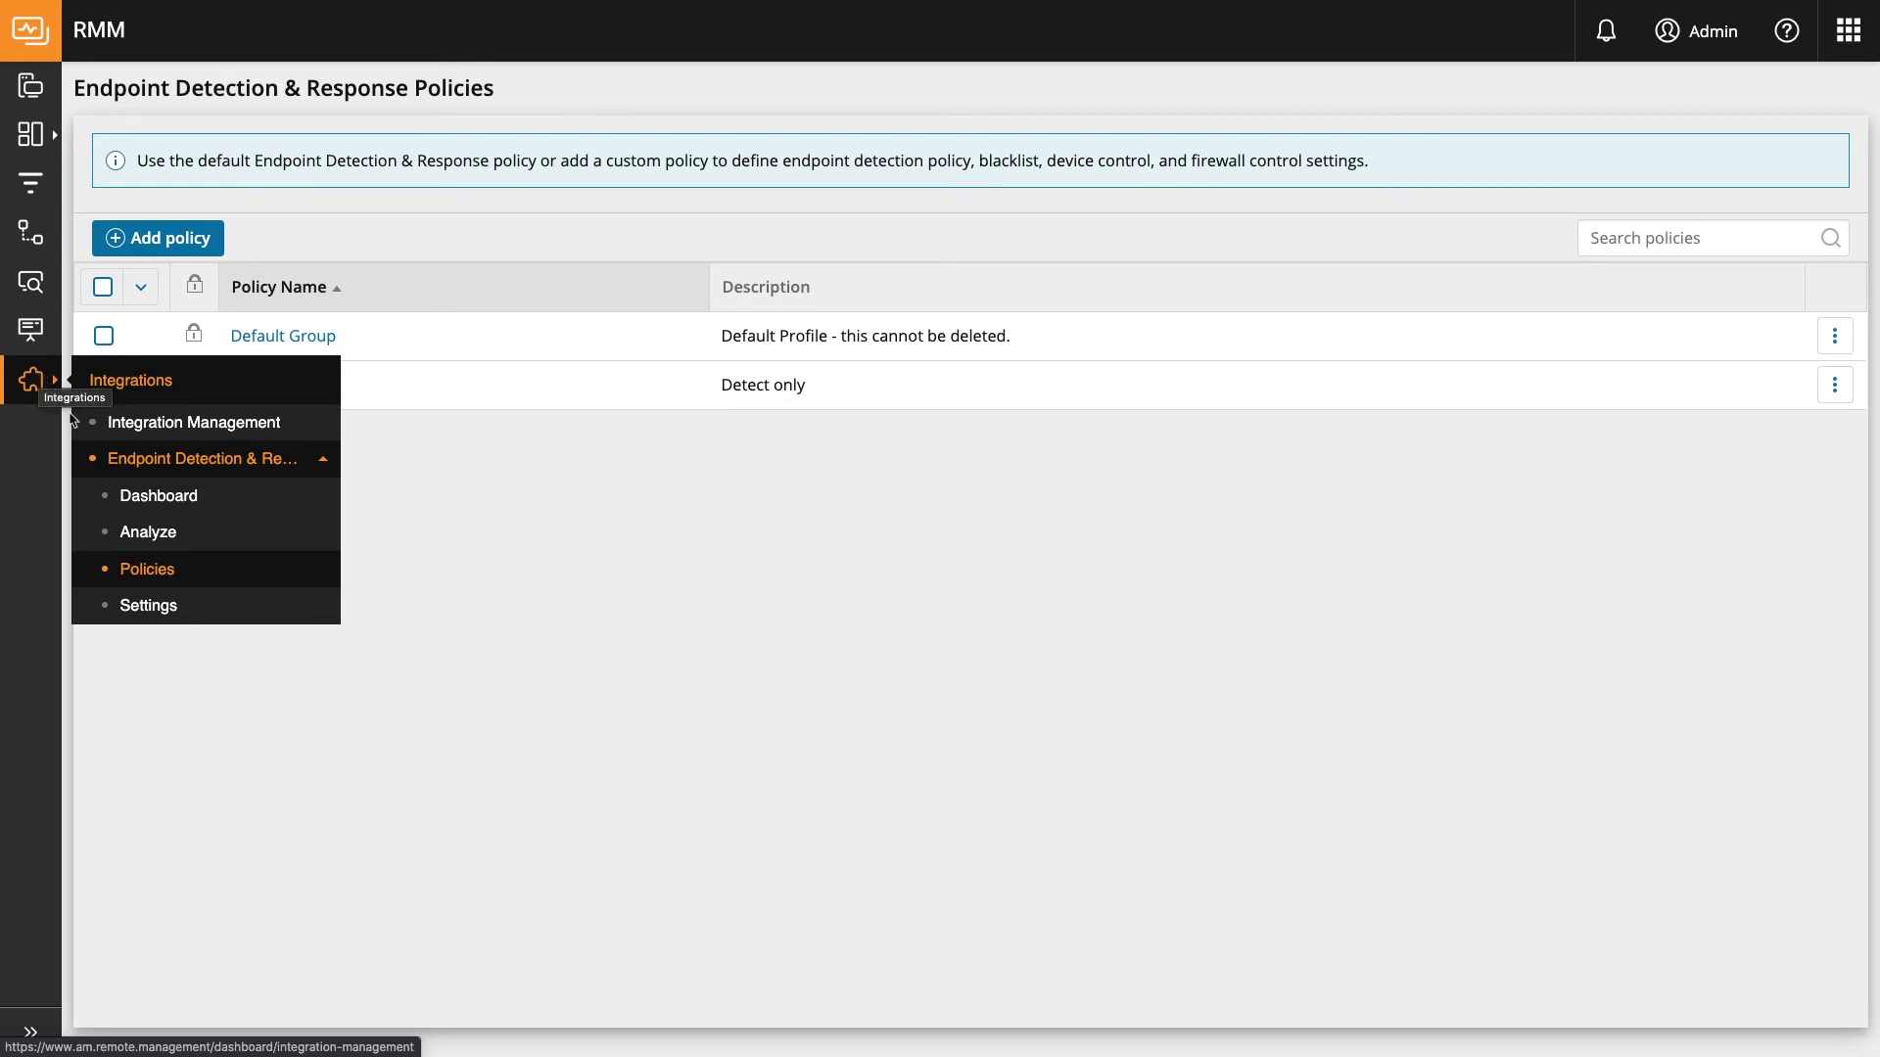
click(149, 532)
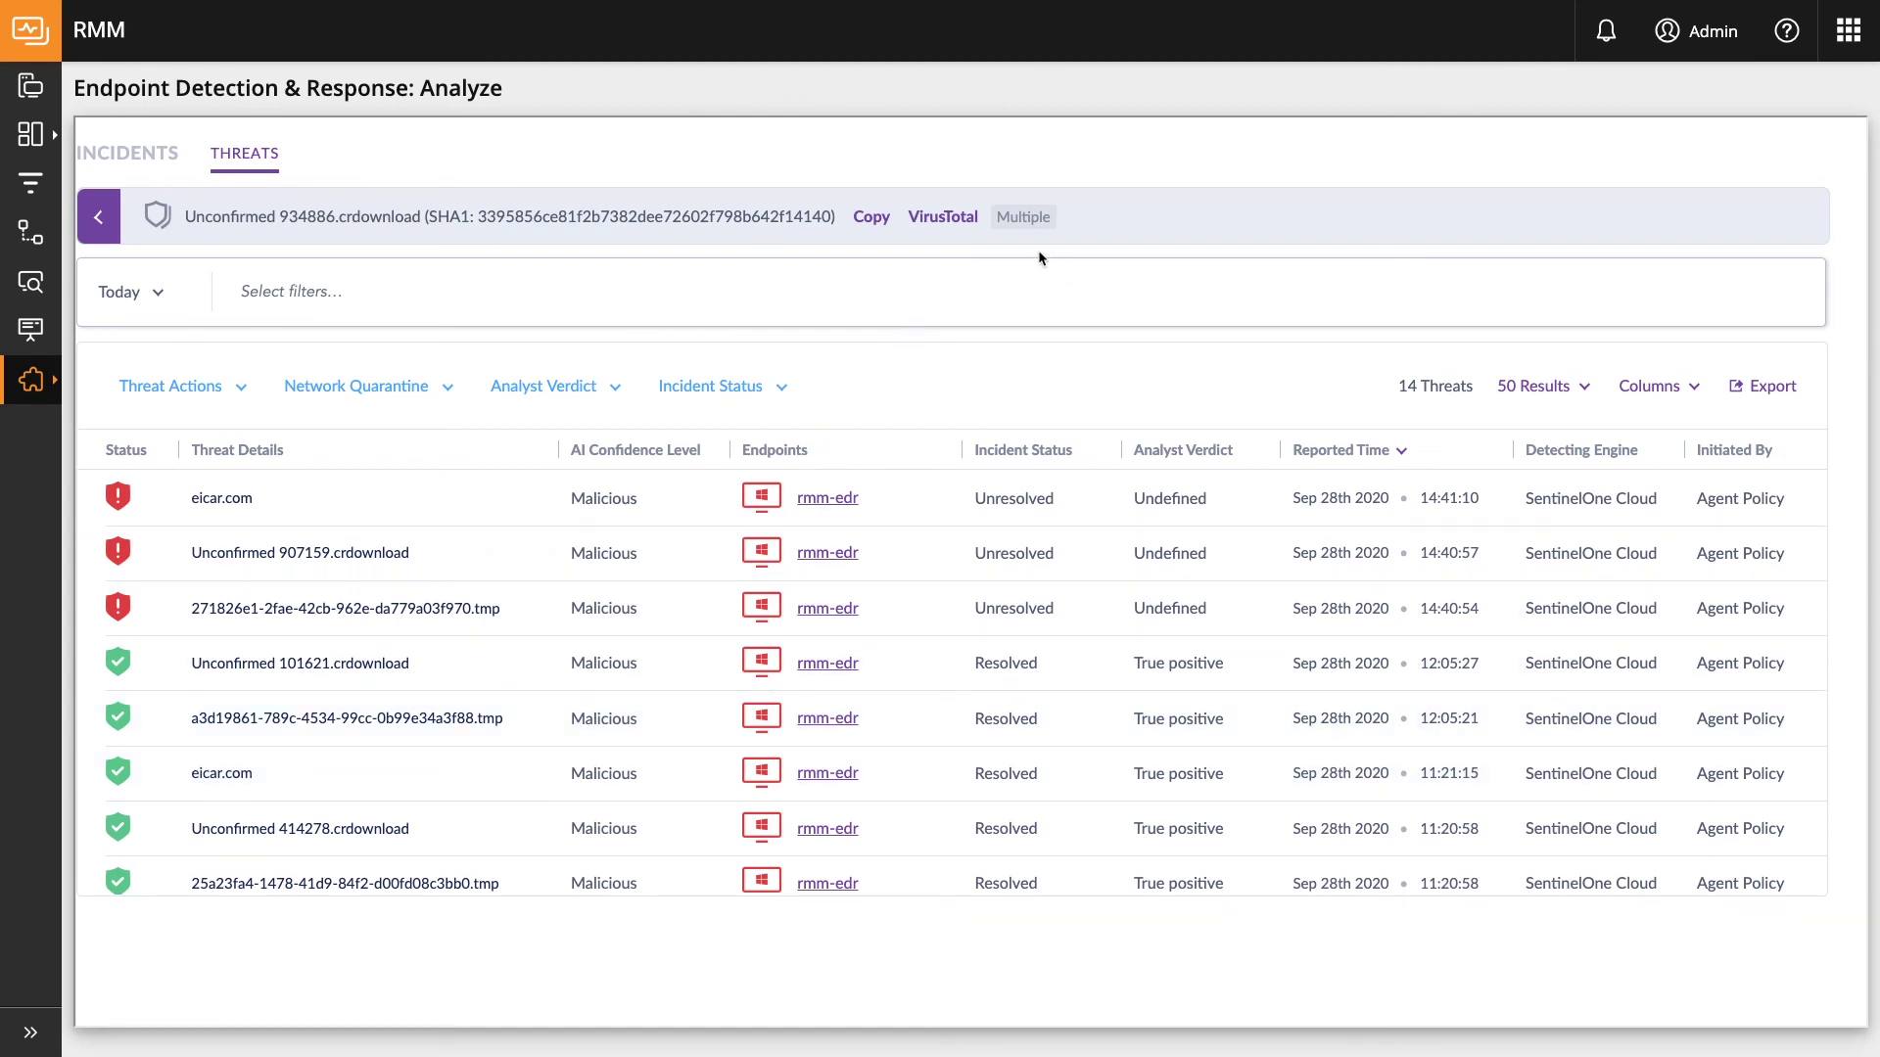
Look over the threat filter, threat actions, mitigation choices and incident status options without applying.
click(1027, 276)
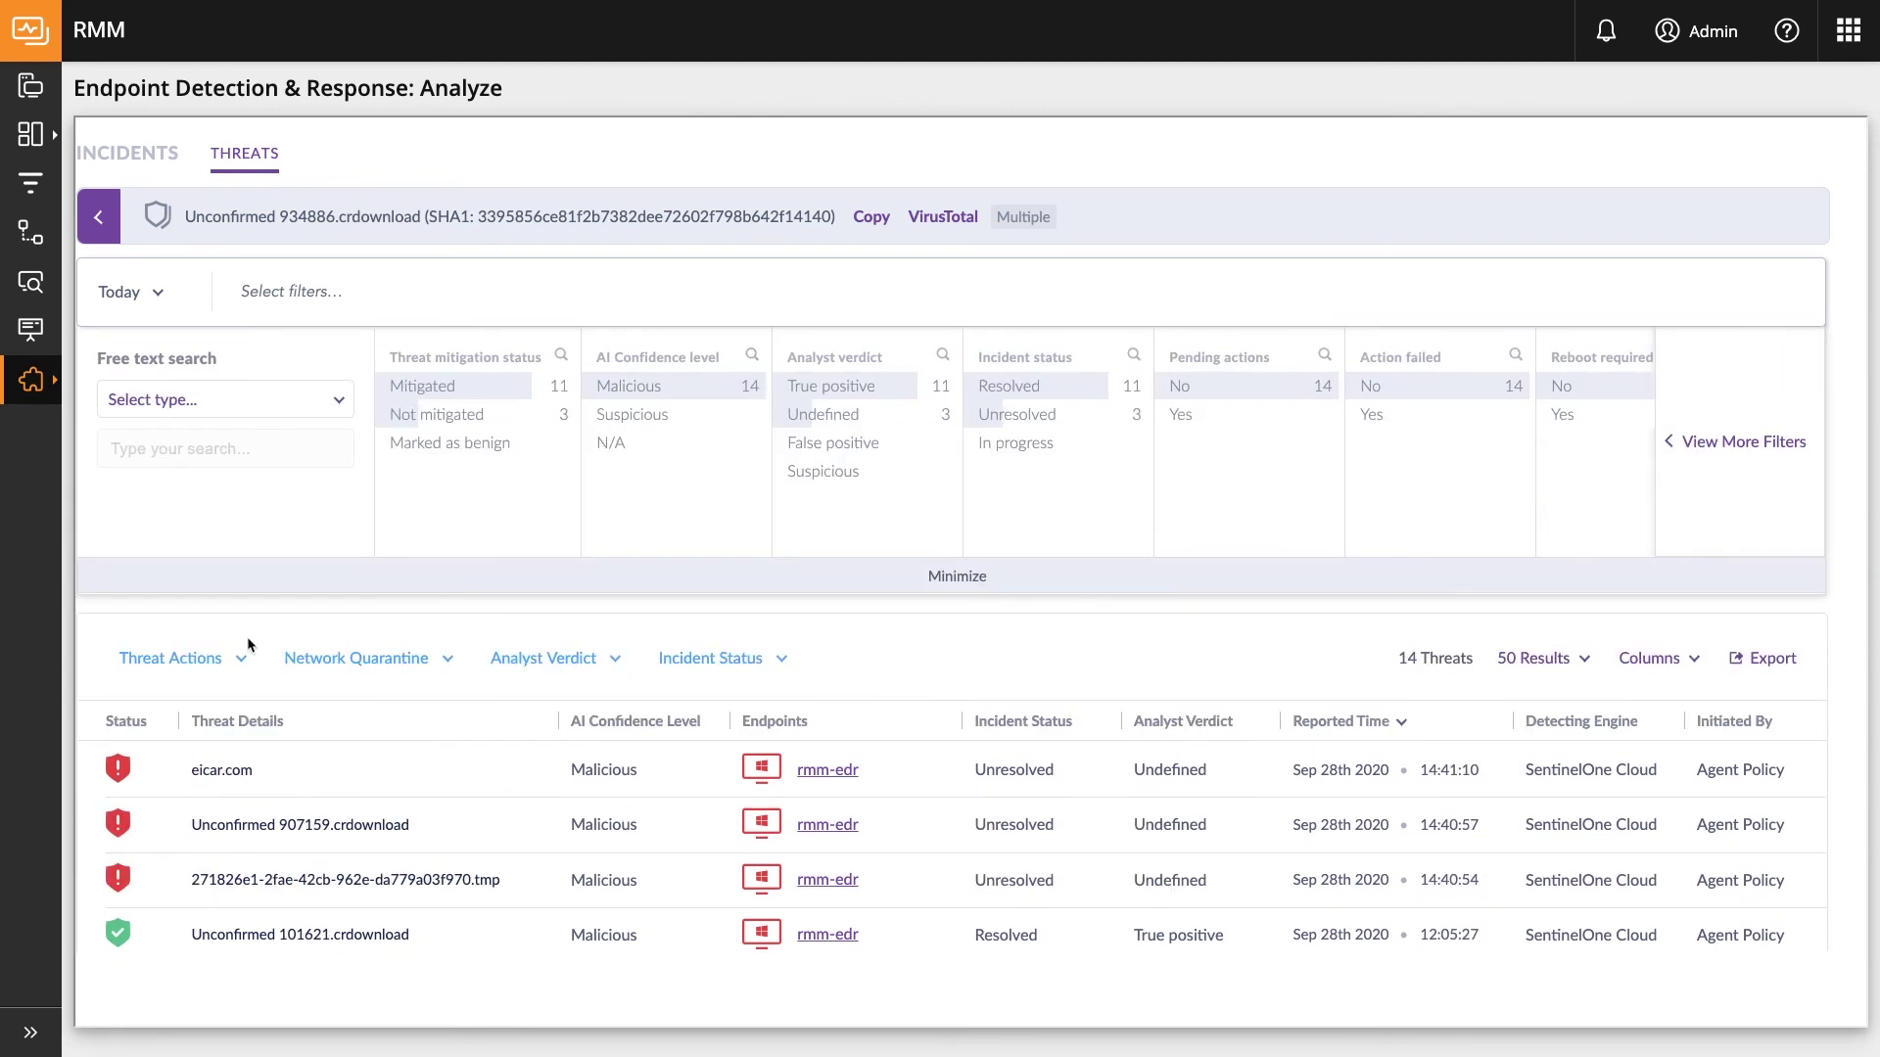
click(211, 665)
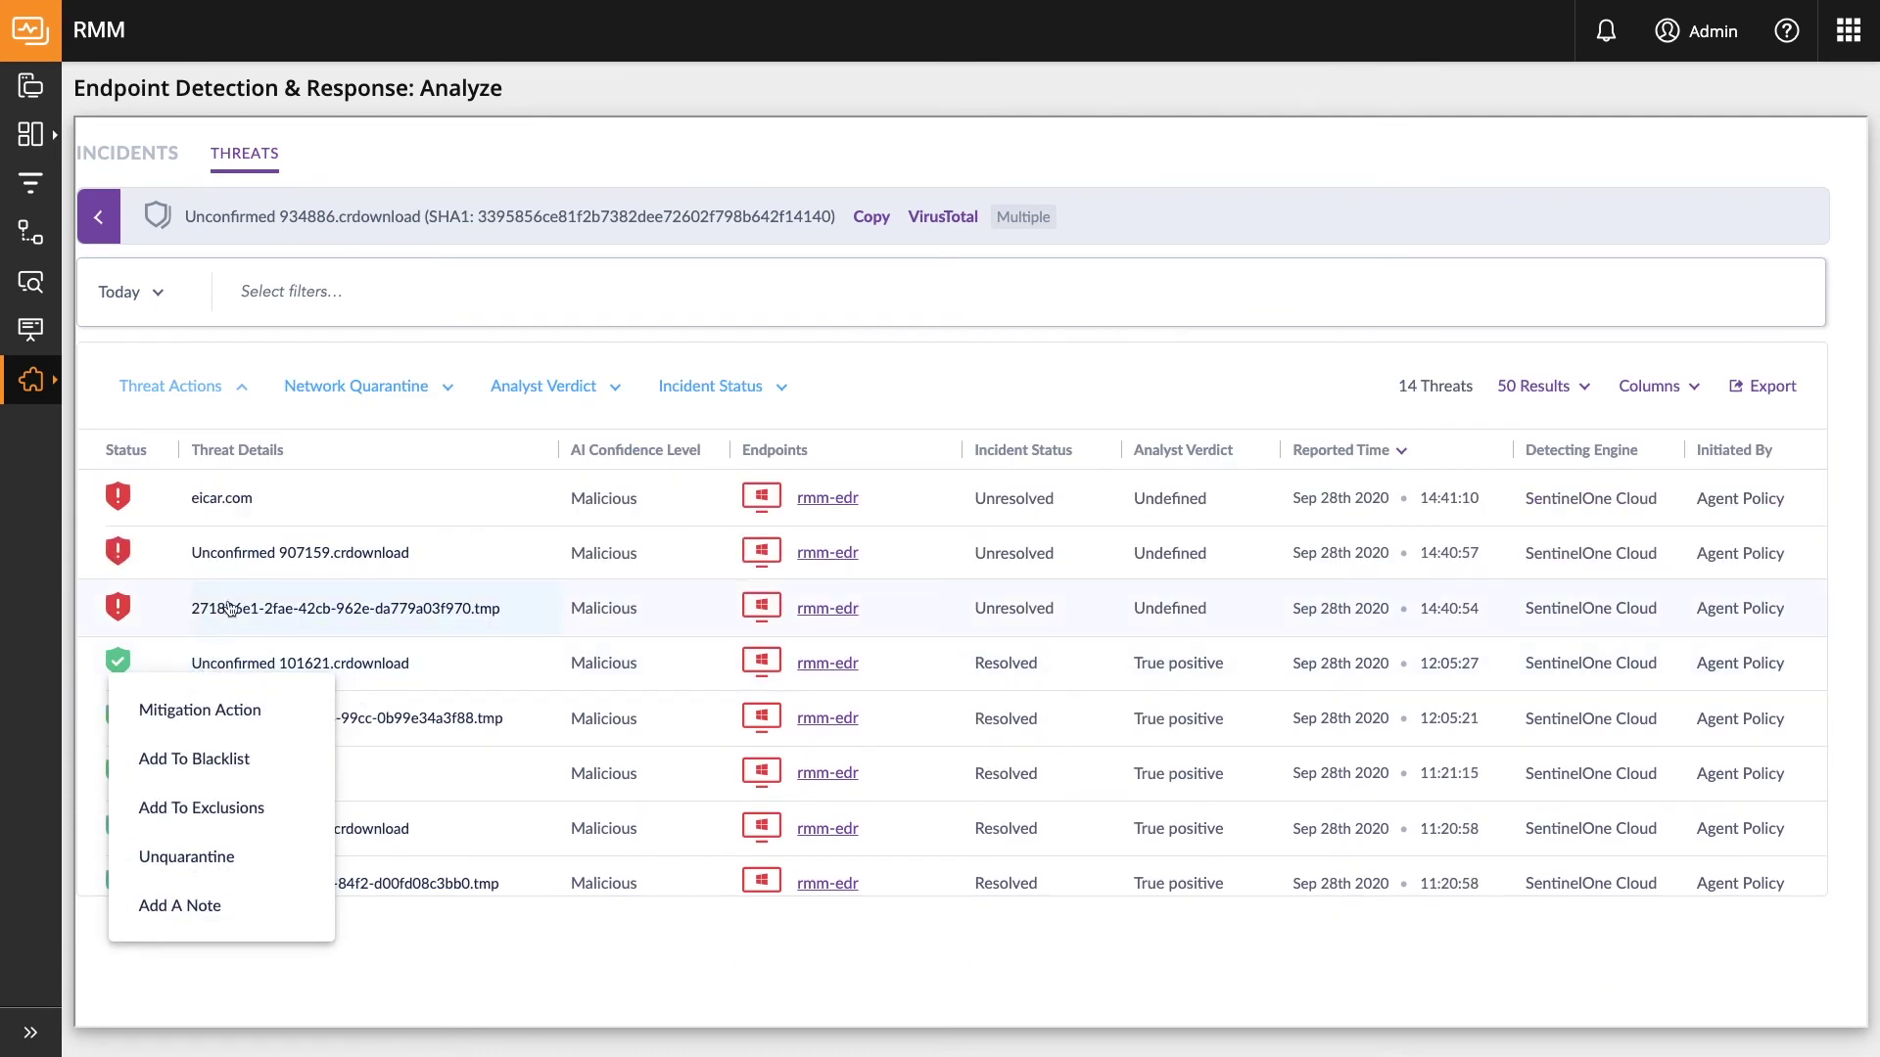
click(235, 706)
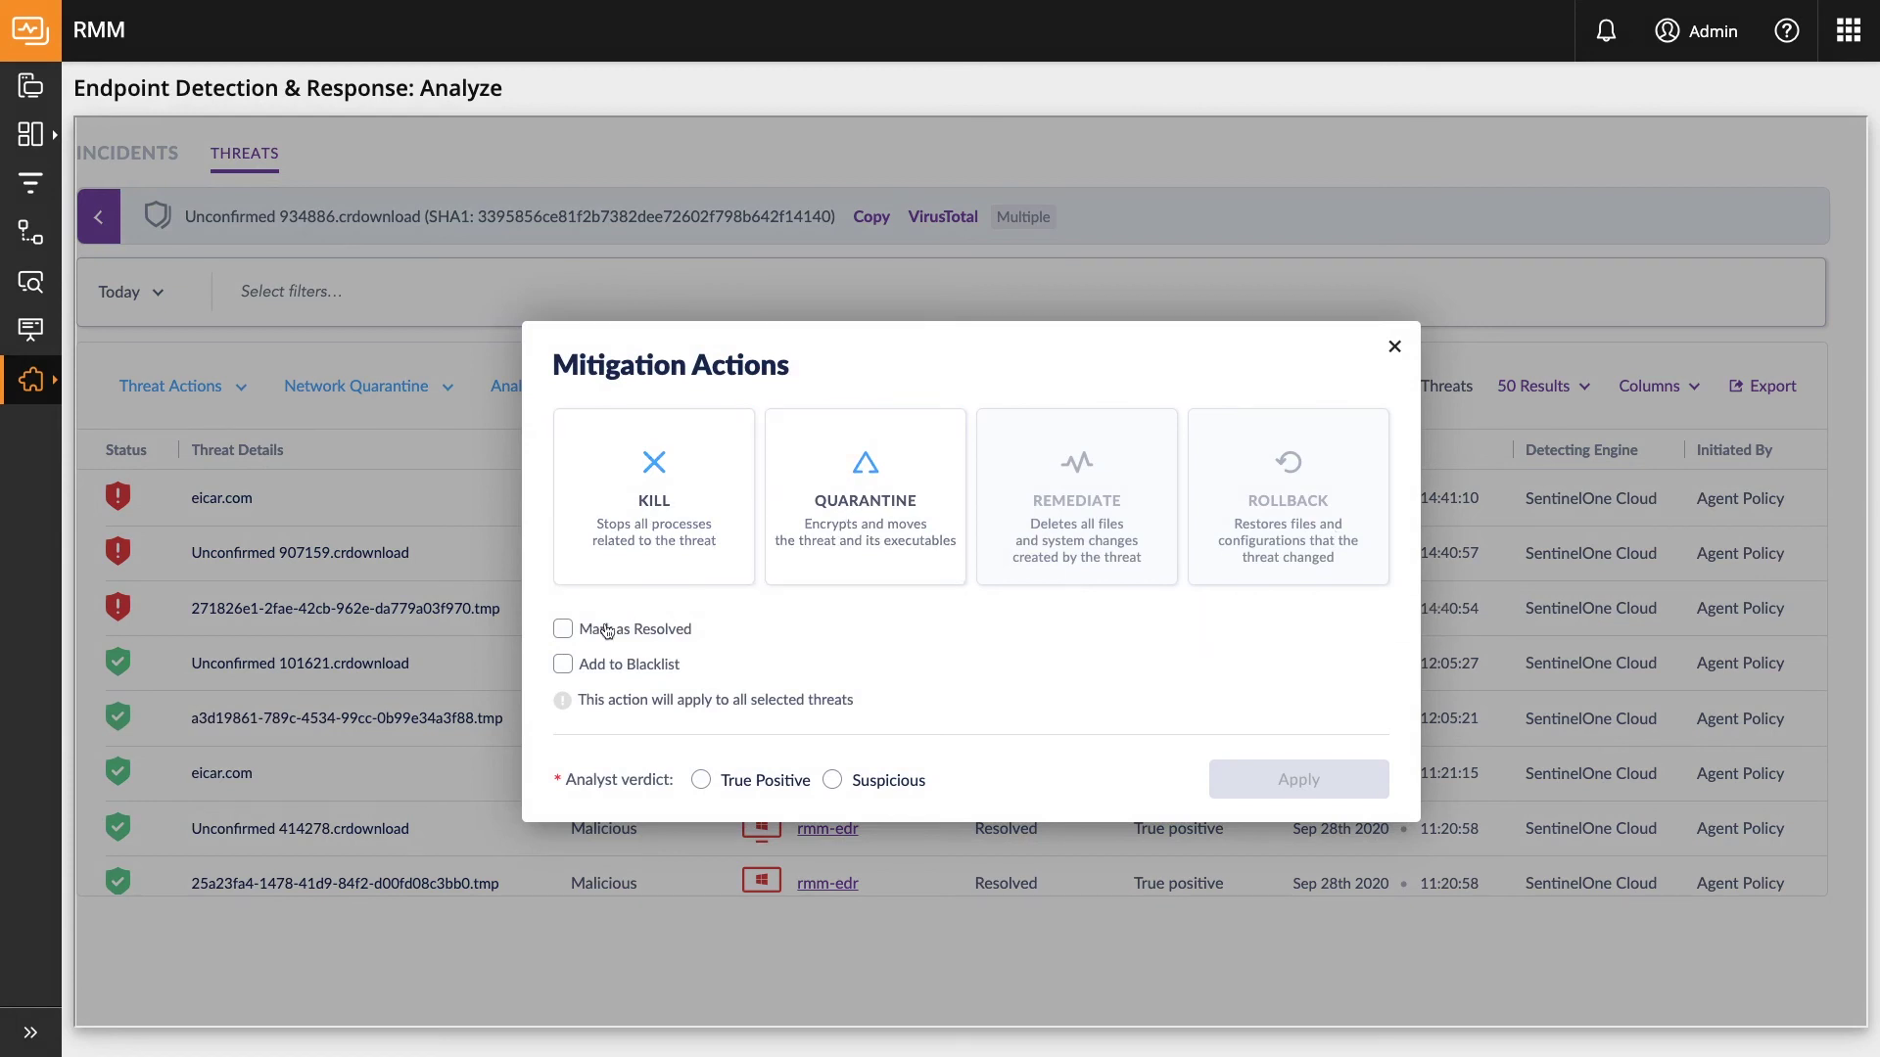
click(1396, 347)
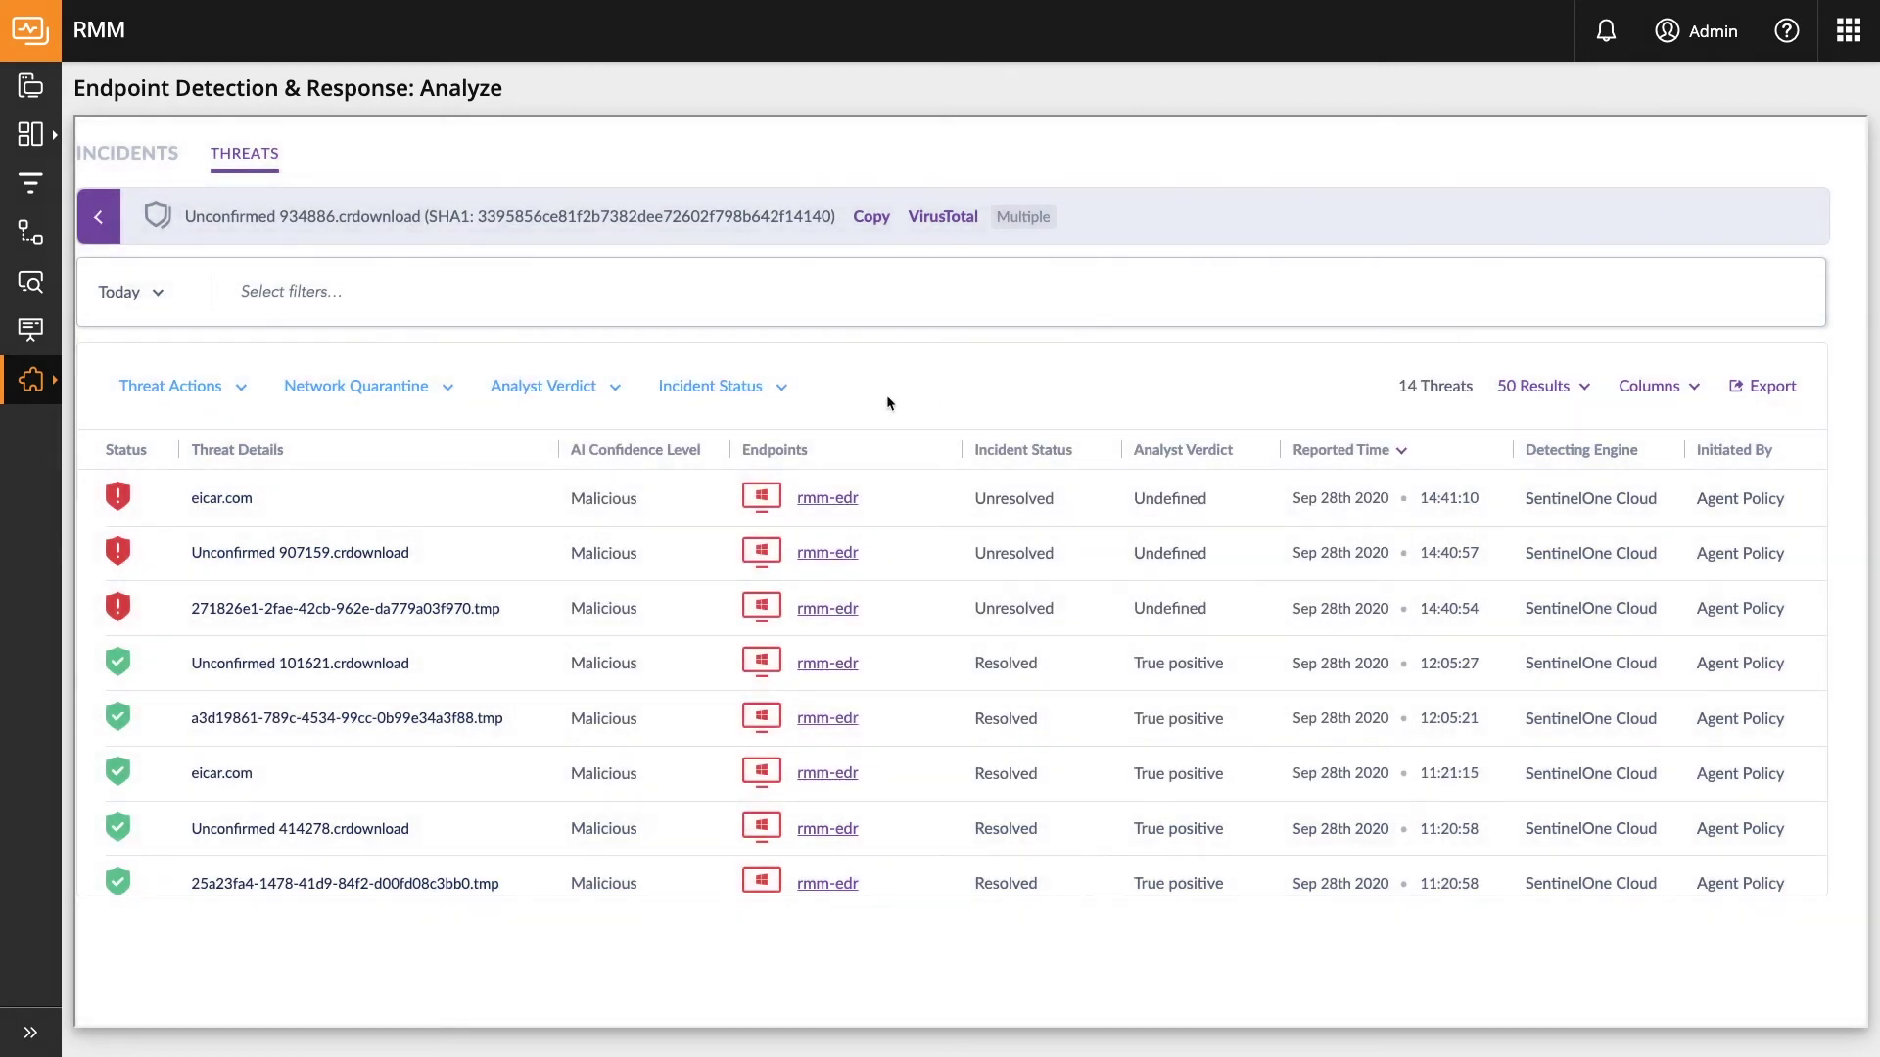
click(762, 389)
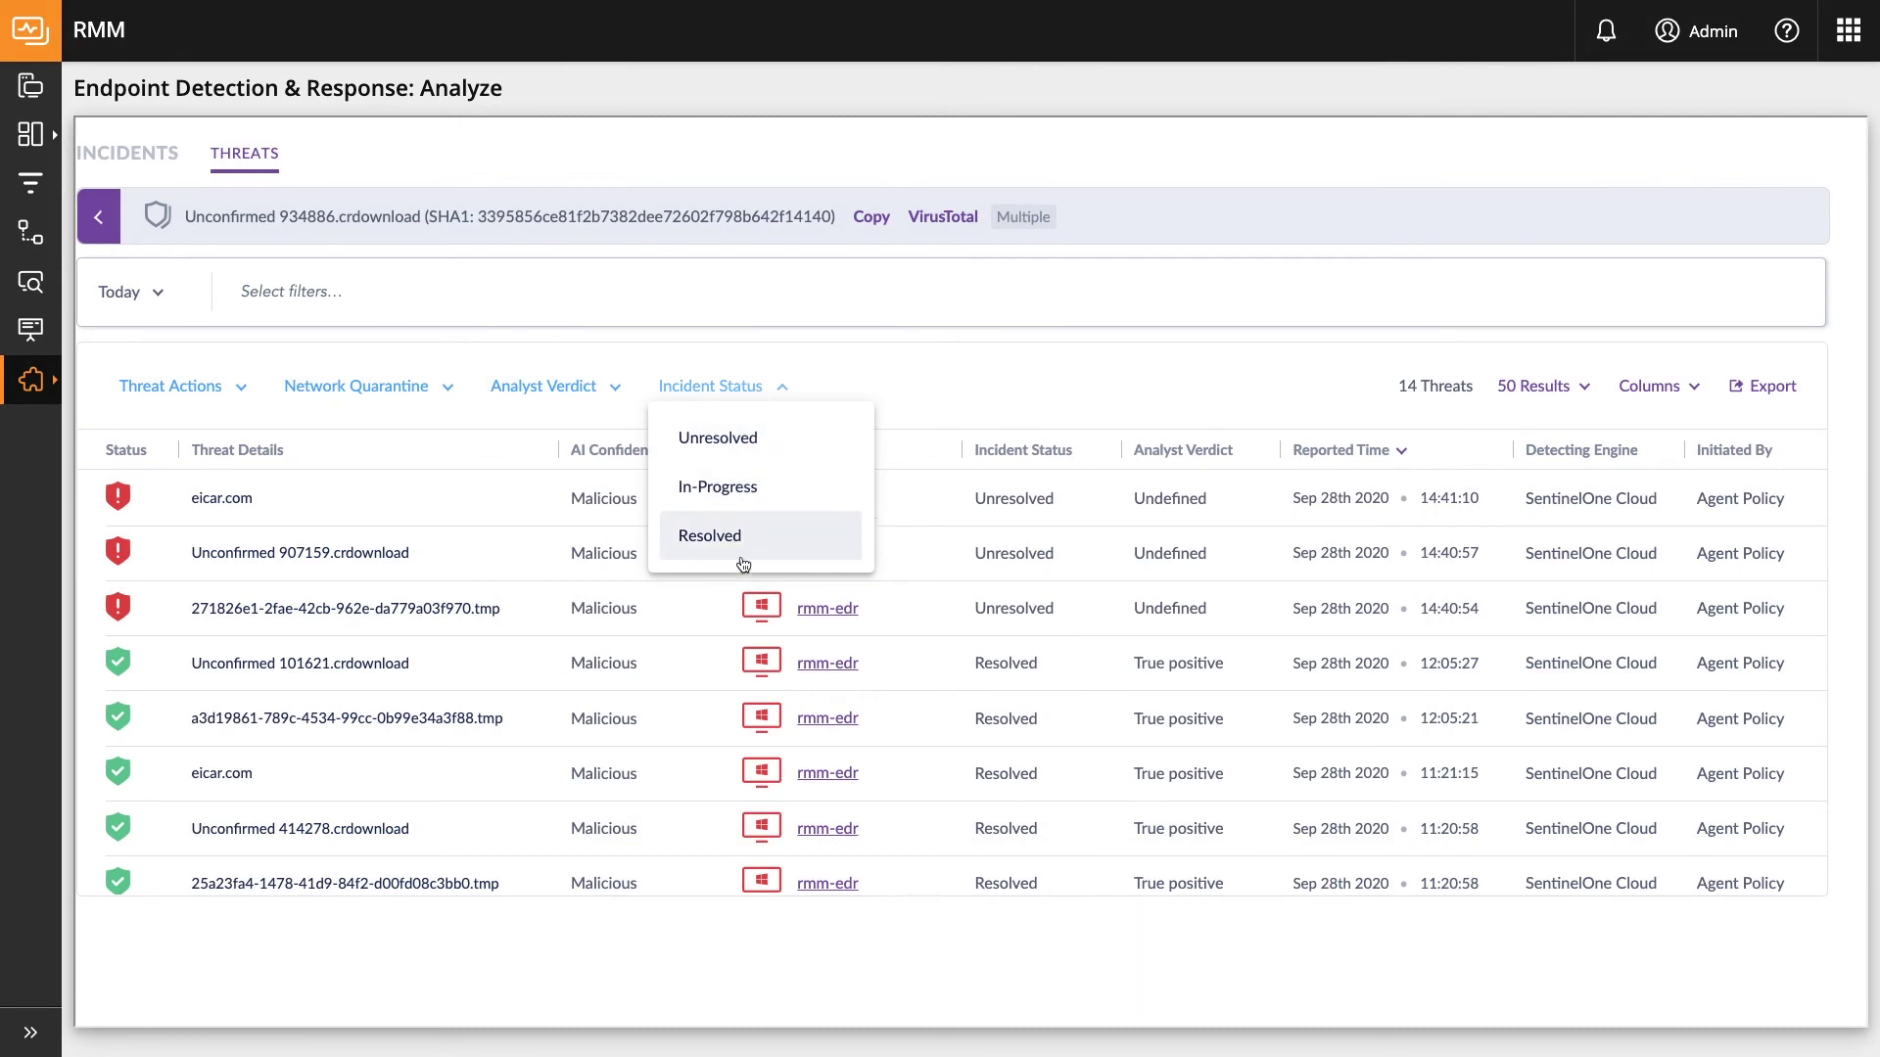
Apply Quarantine to the 14 threats with Mark as Resolved and a True Positive verdict.
click(228, 390)
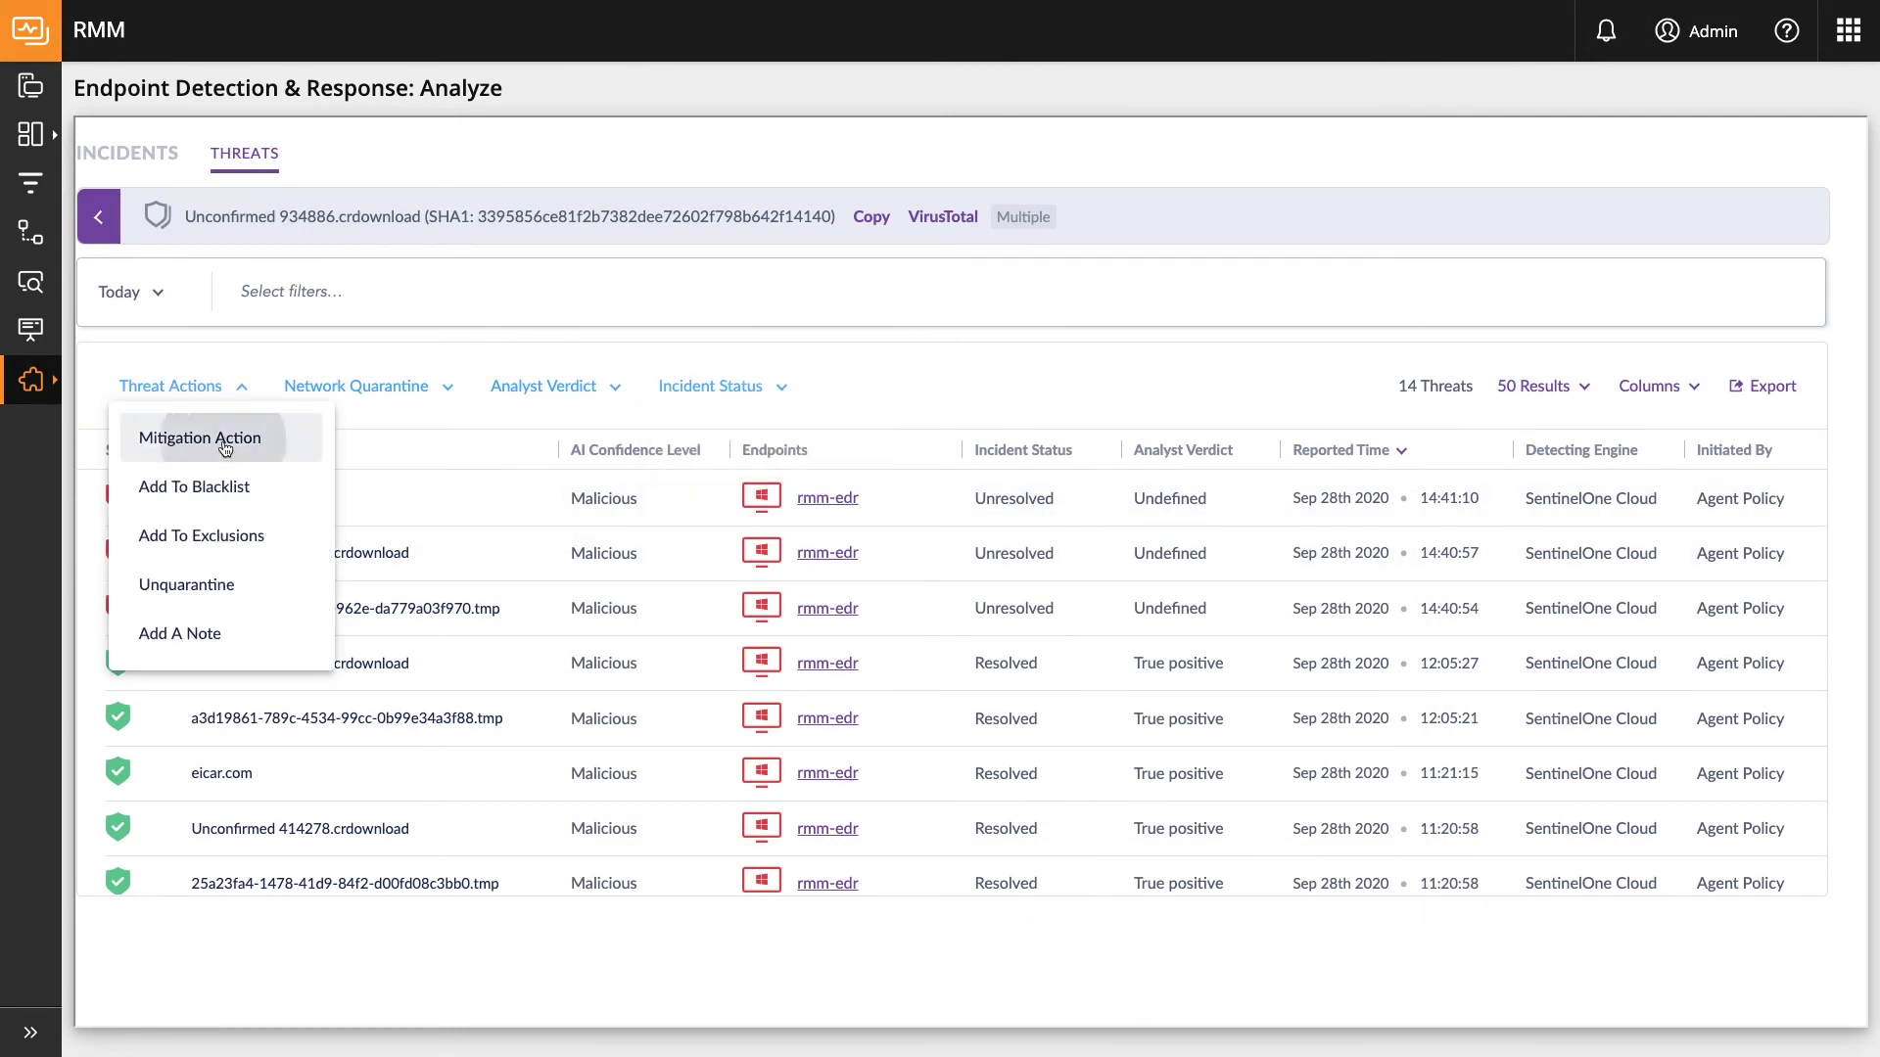
click(202, 424)
click(858, 556)
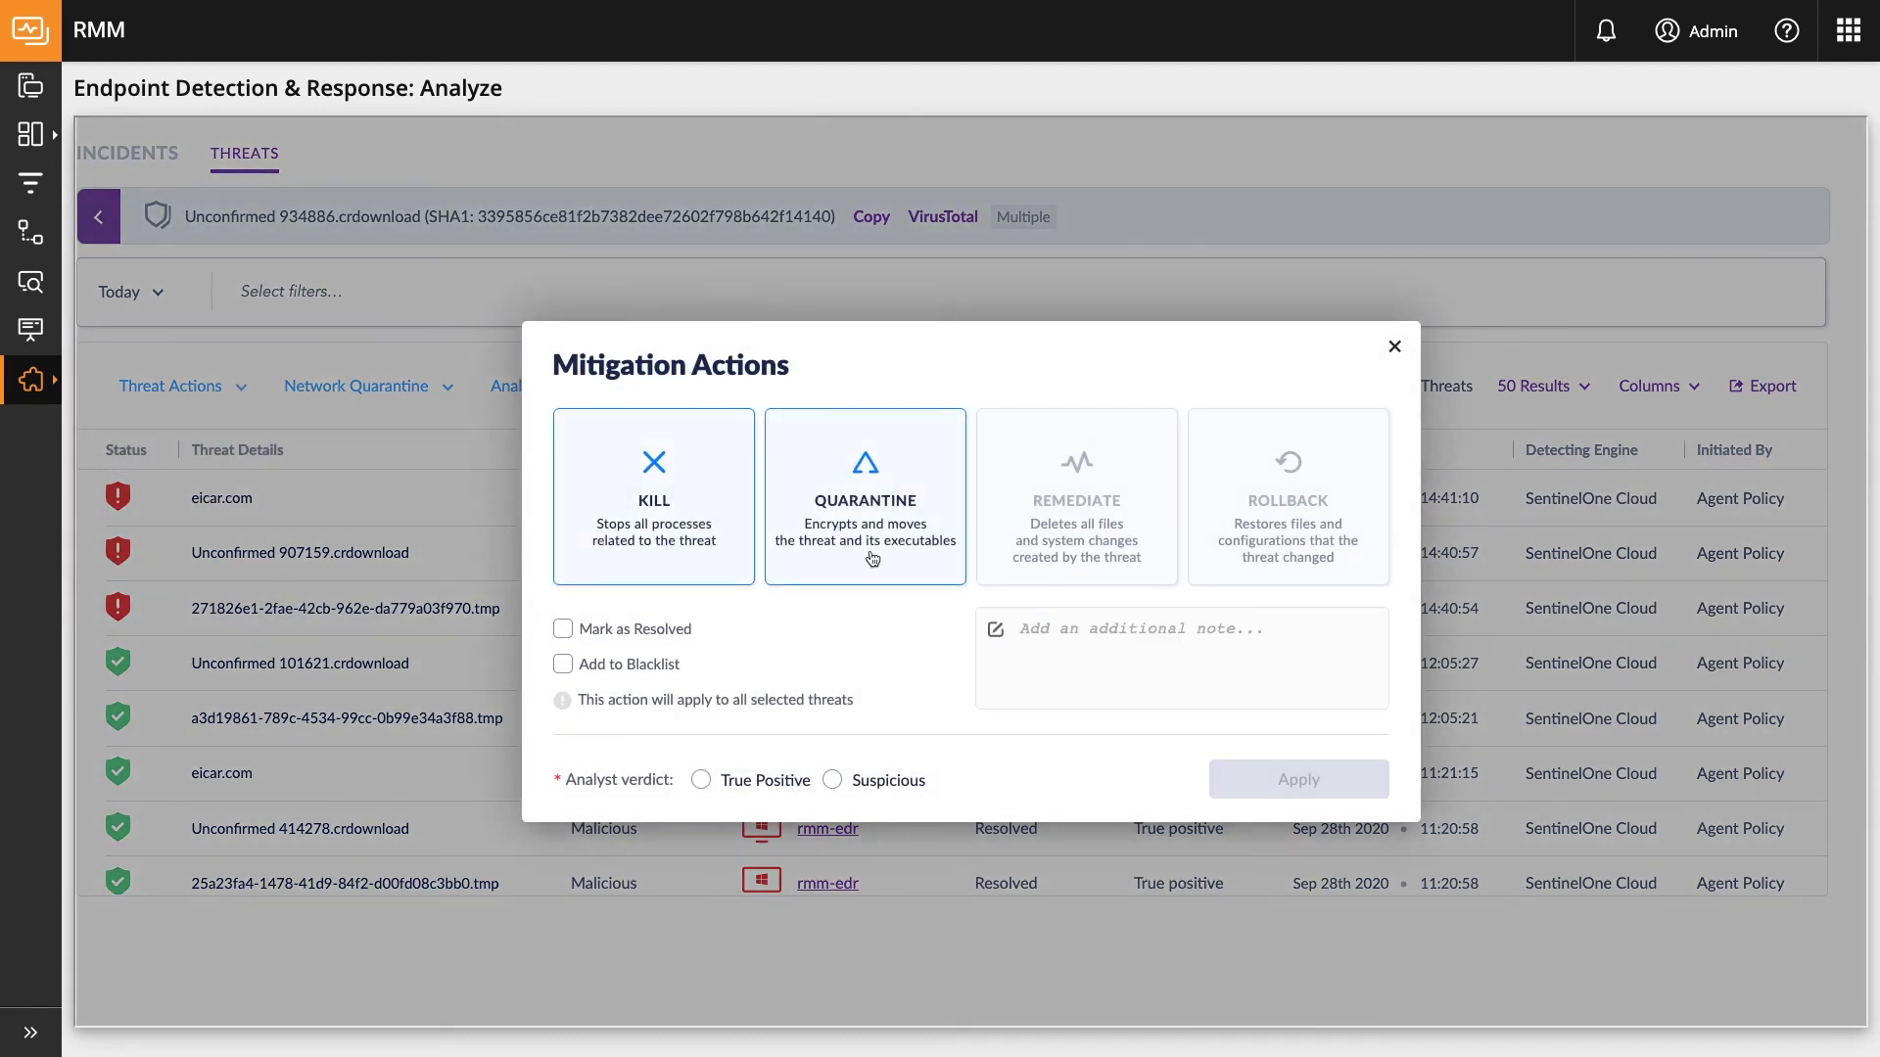
click(562, 630)
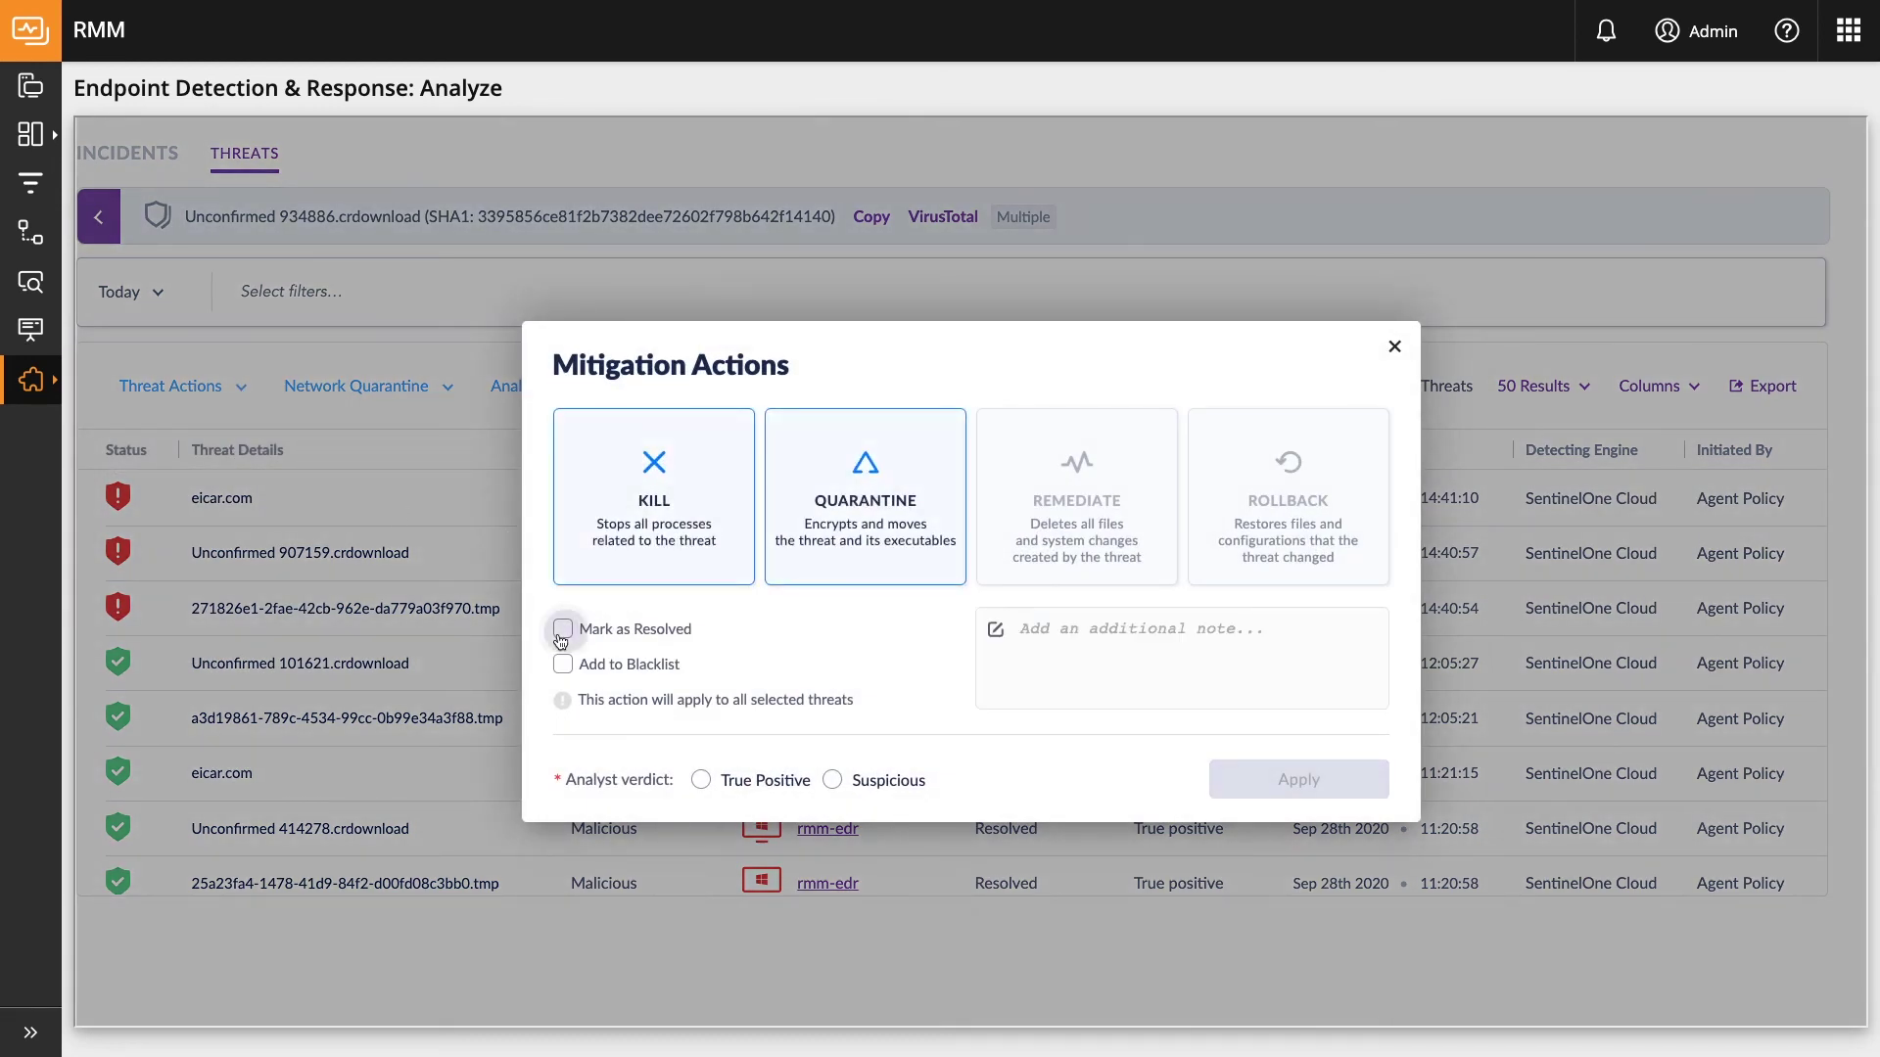
click(701, 780)
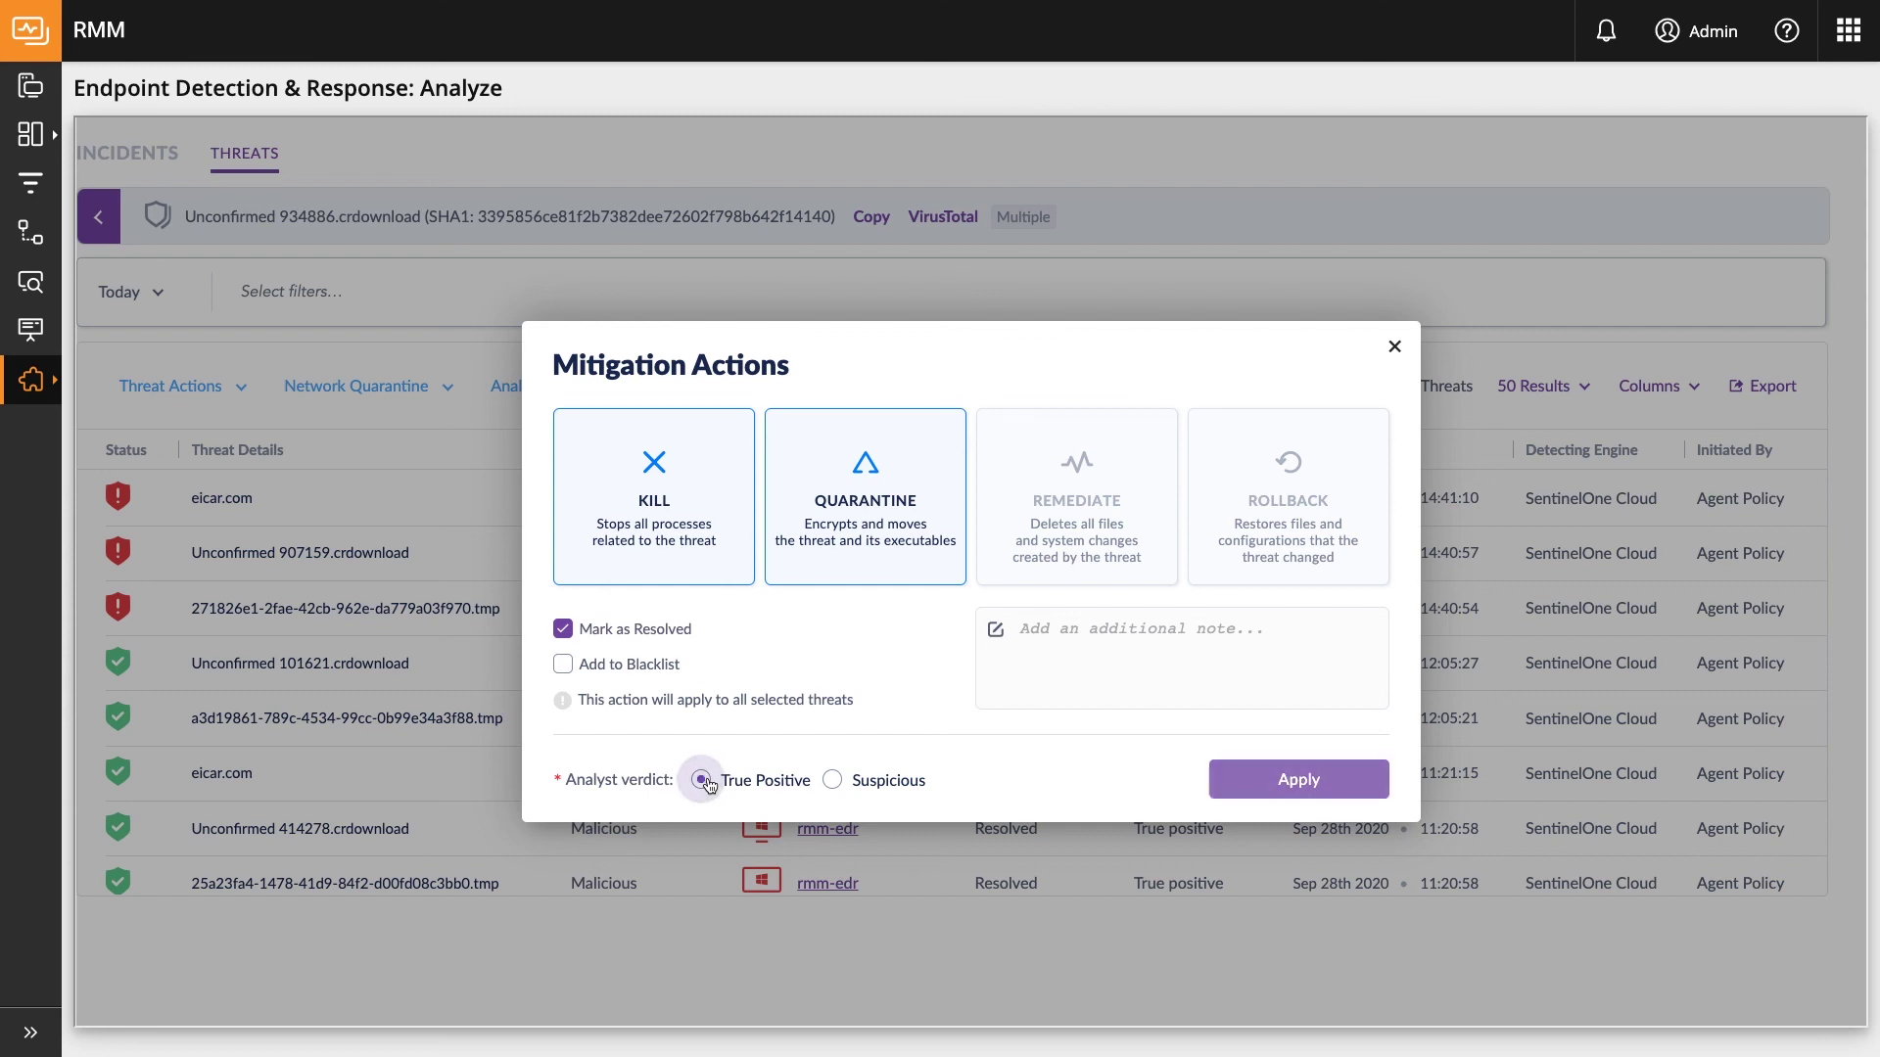
click(1343, 786)
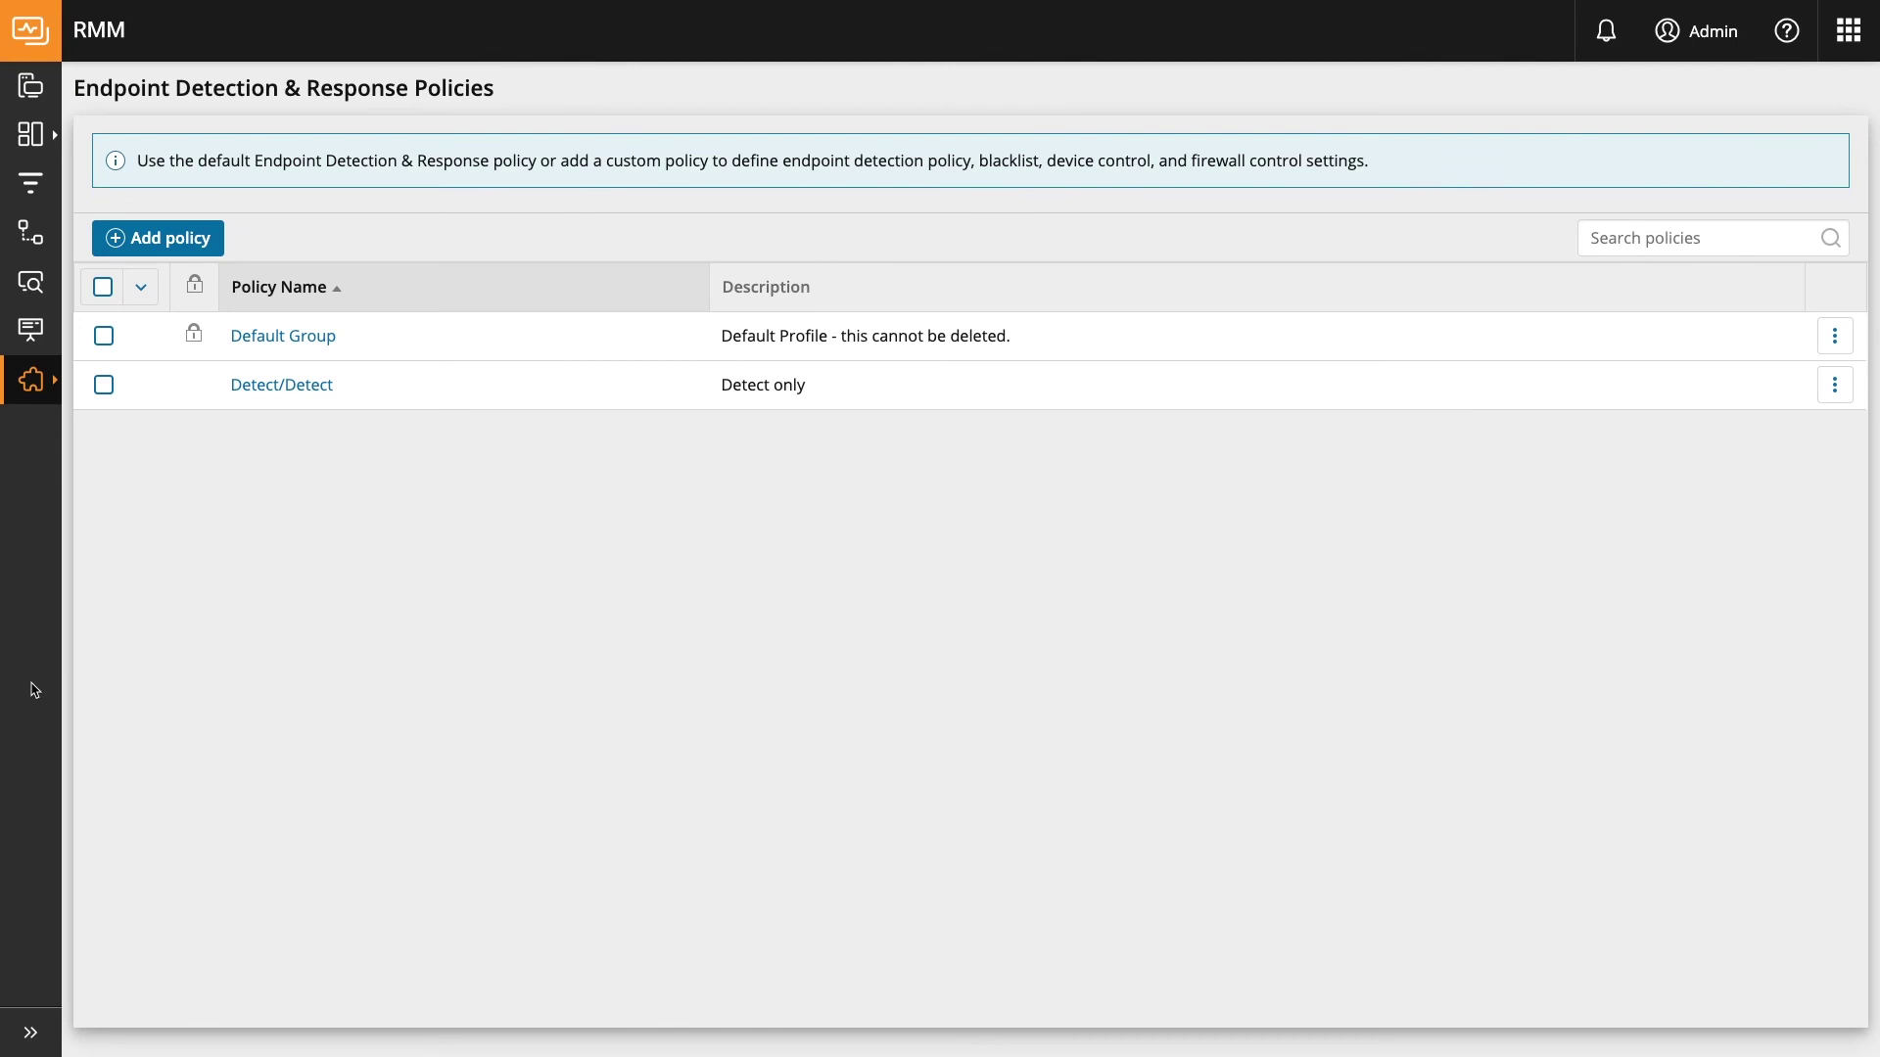
In the Detect/Detect policy, view path exclusions and a new exclusion's operating system options.
click(266, 387)
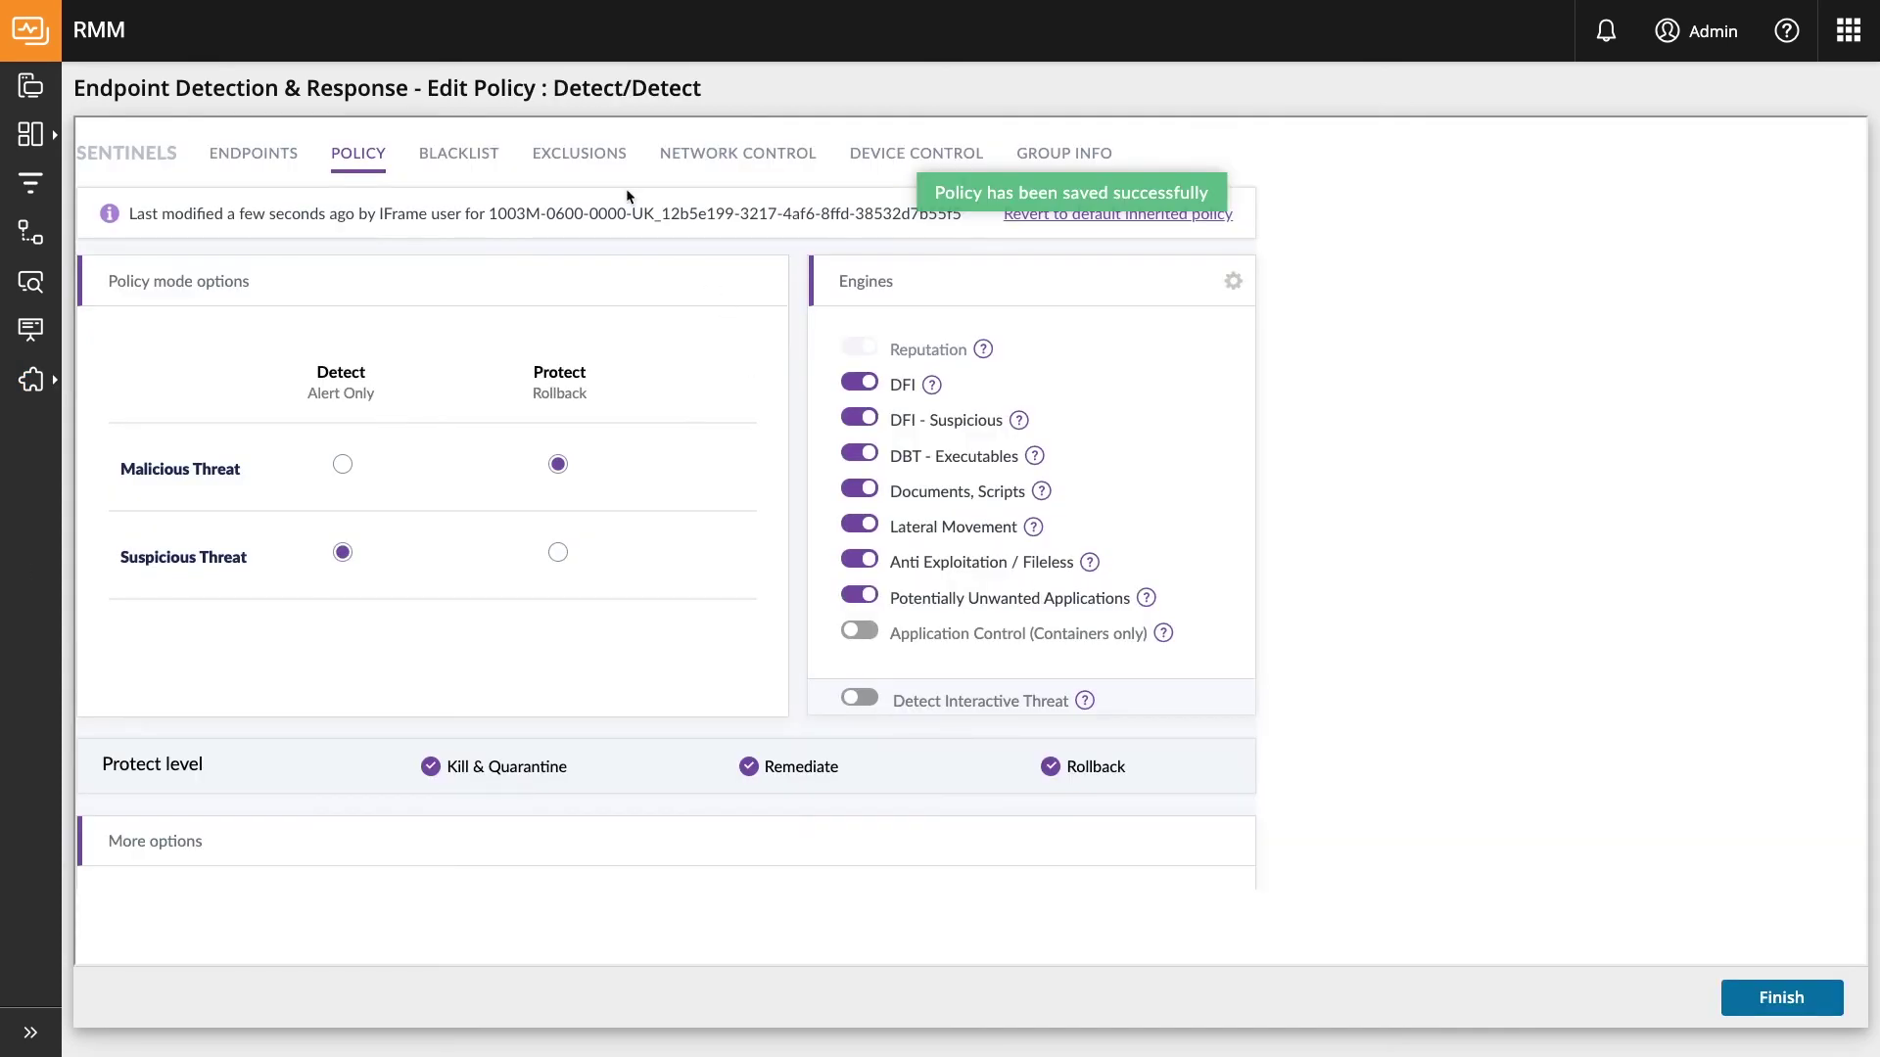
click(577, 162)
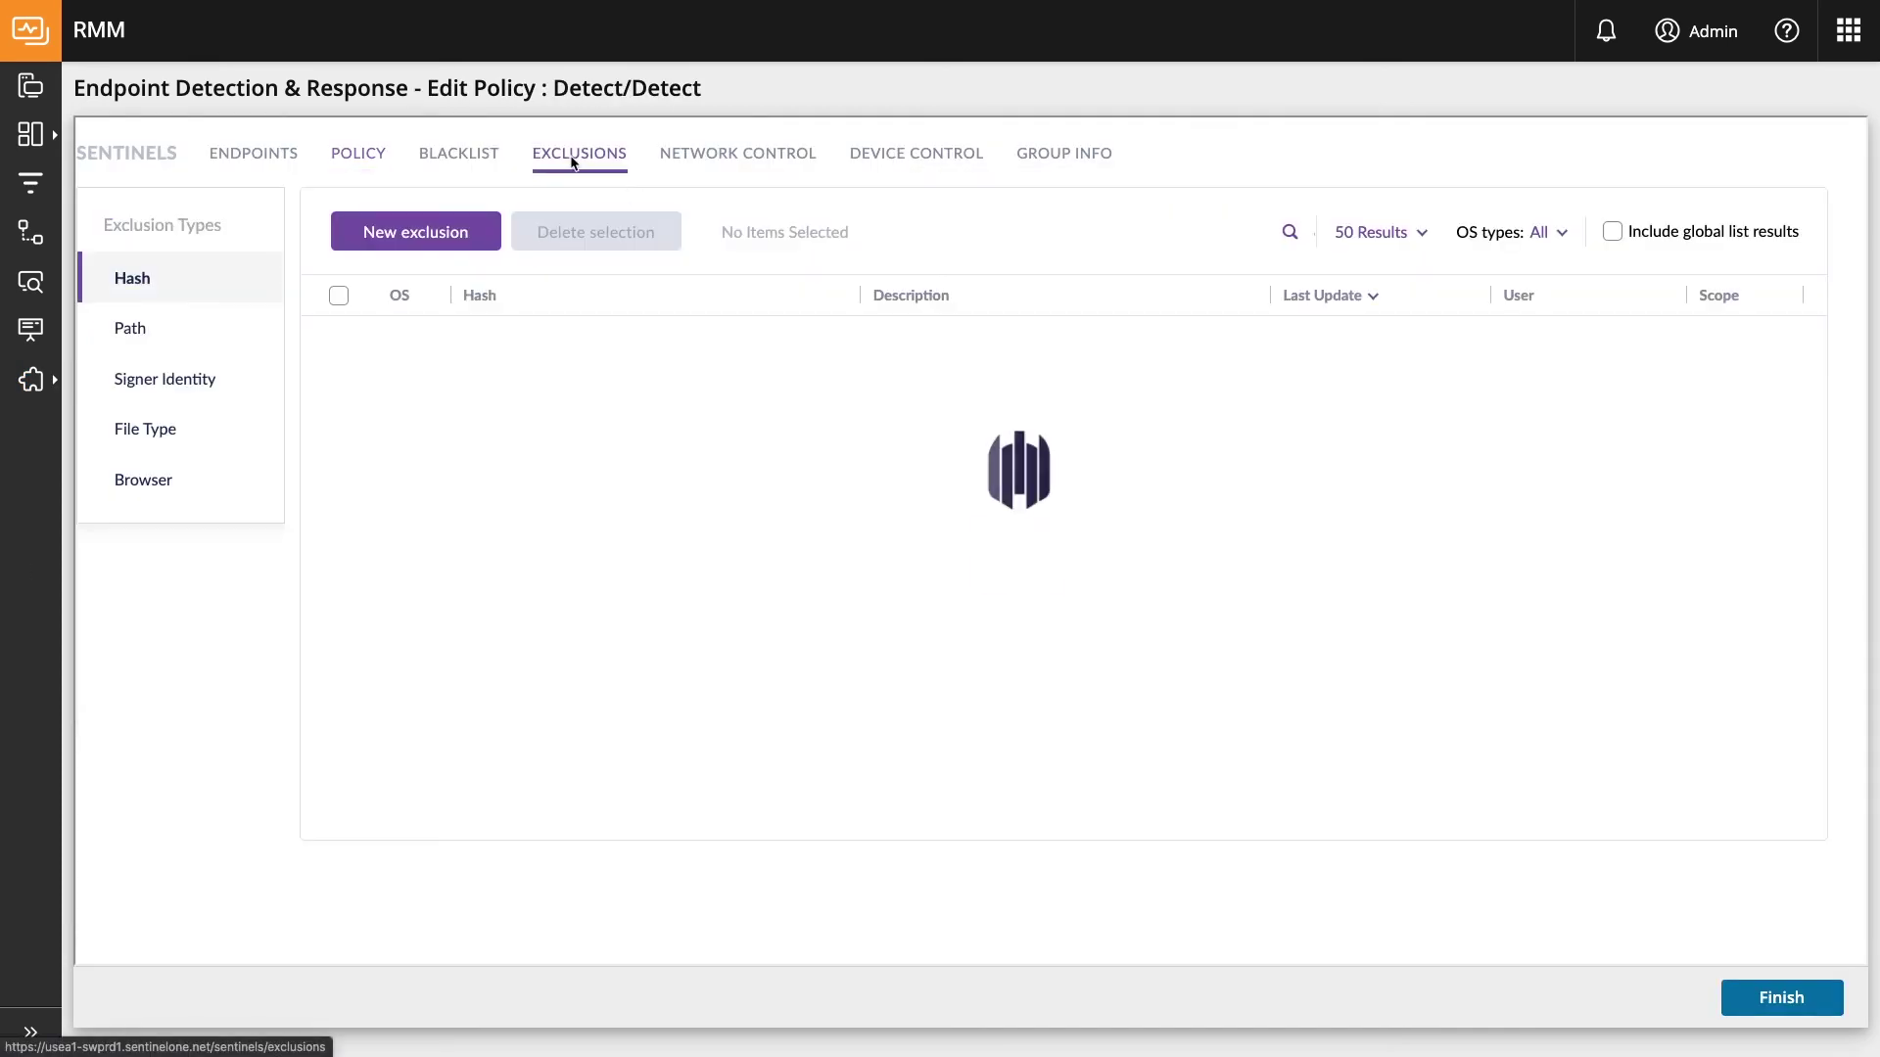
click(189, 329)
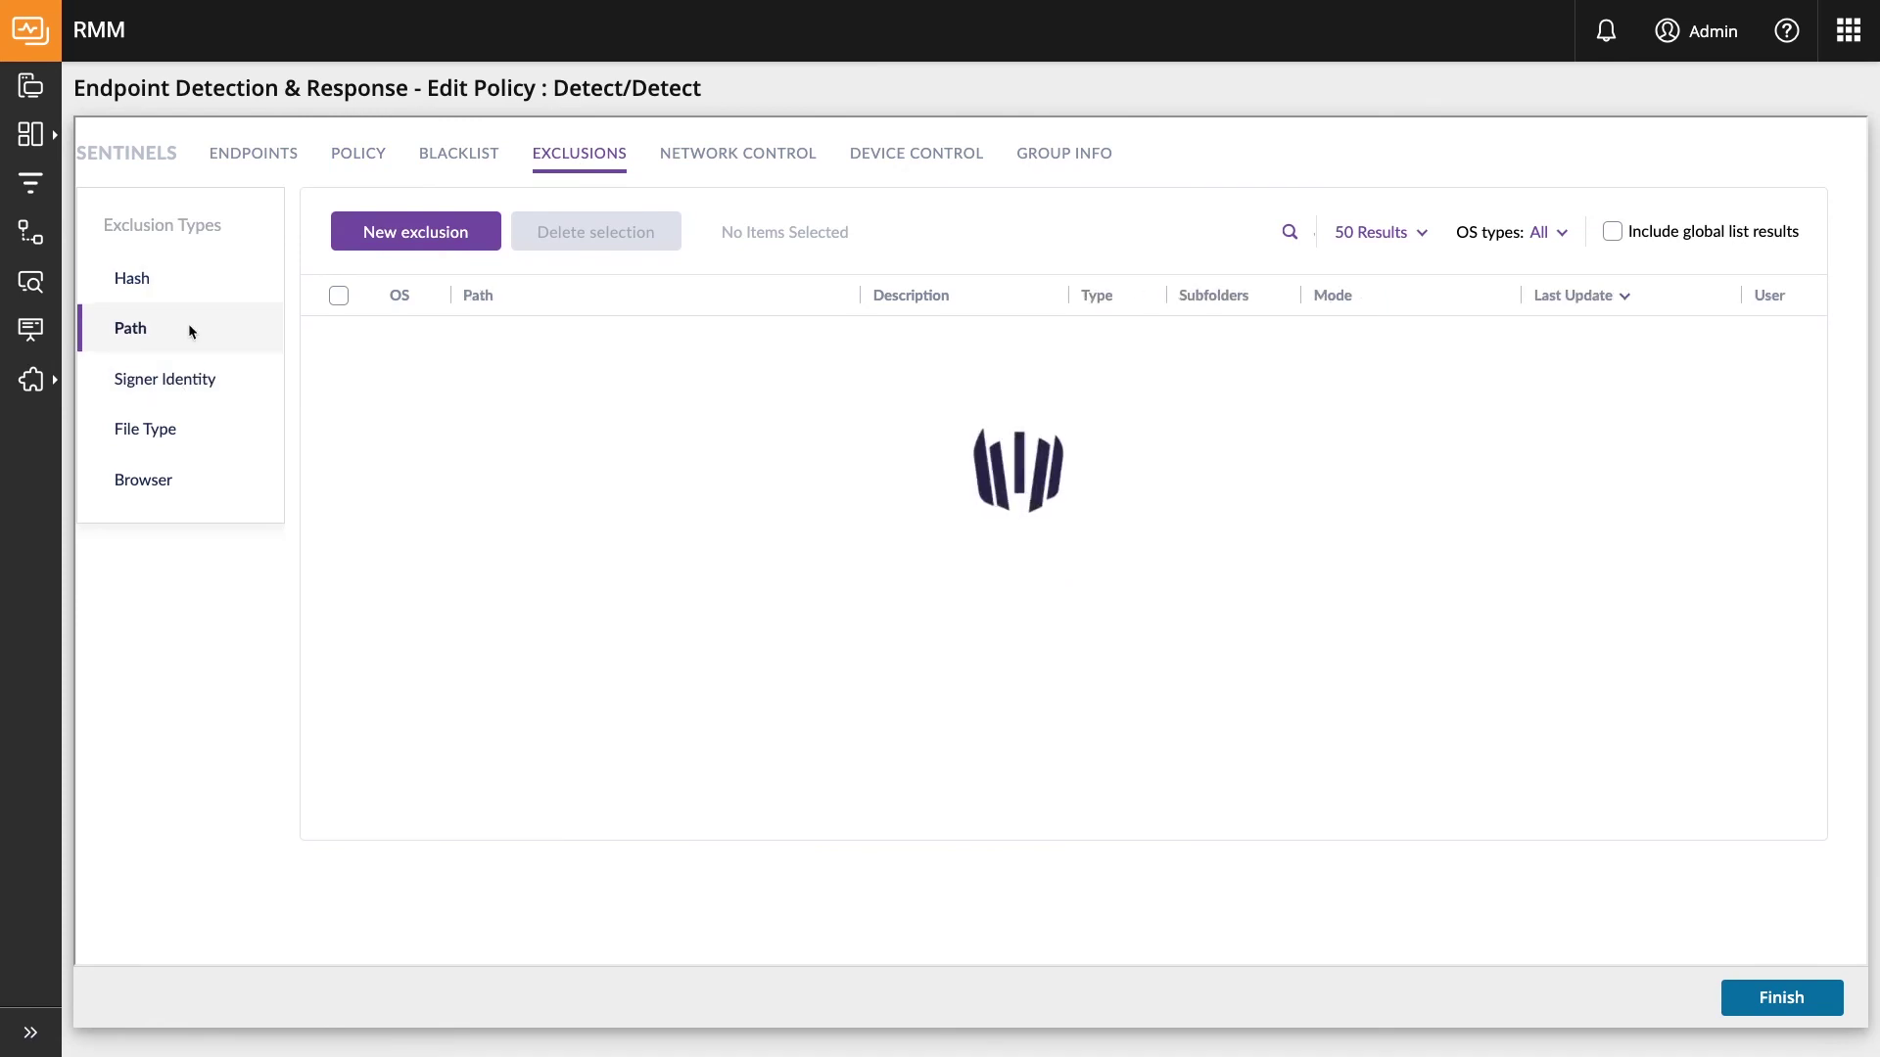
click(433, 235)
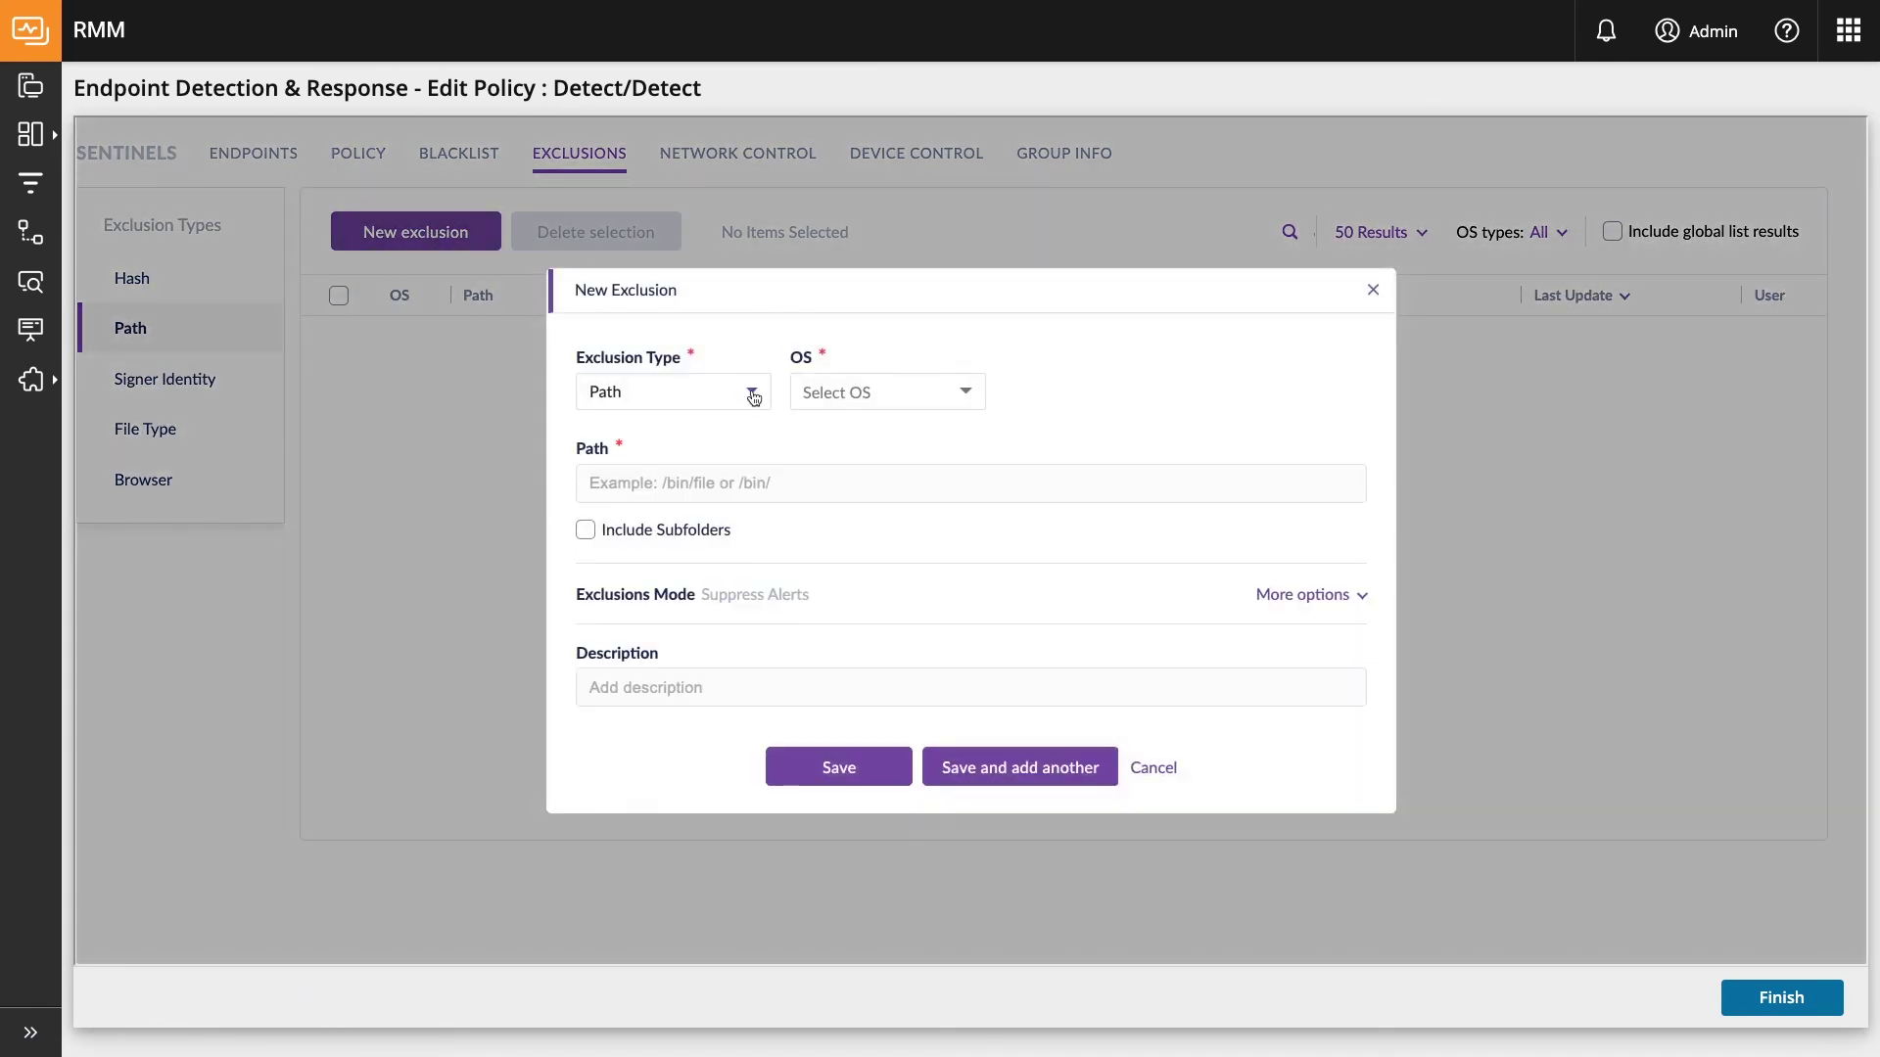
click(852, 397)
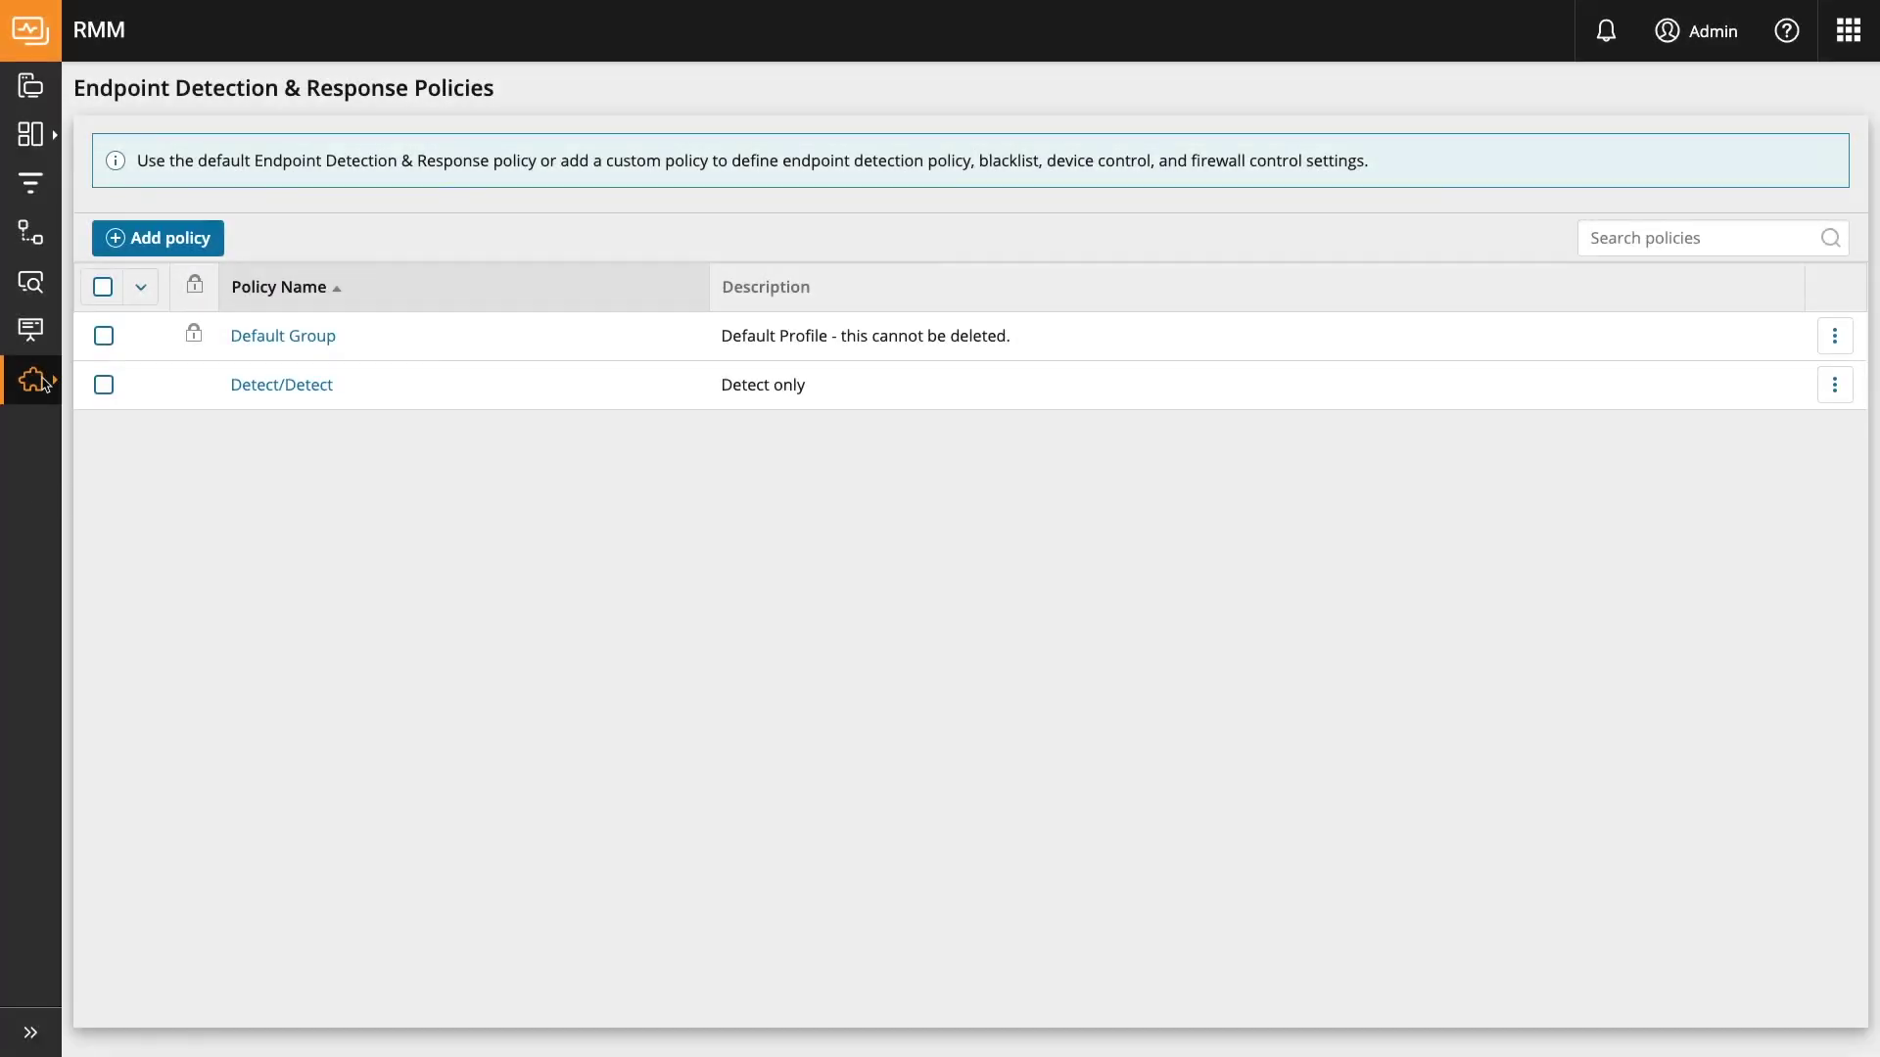
Switch EDR Off for the Santa Cruz site under Workstations > Client 1 and save.
mouse_move(44, 382)
click(156, 606)
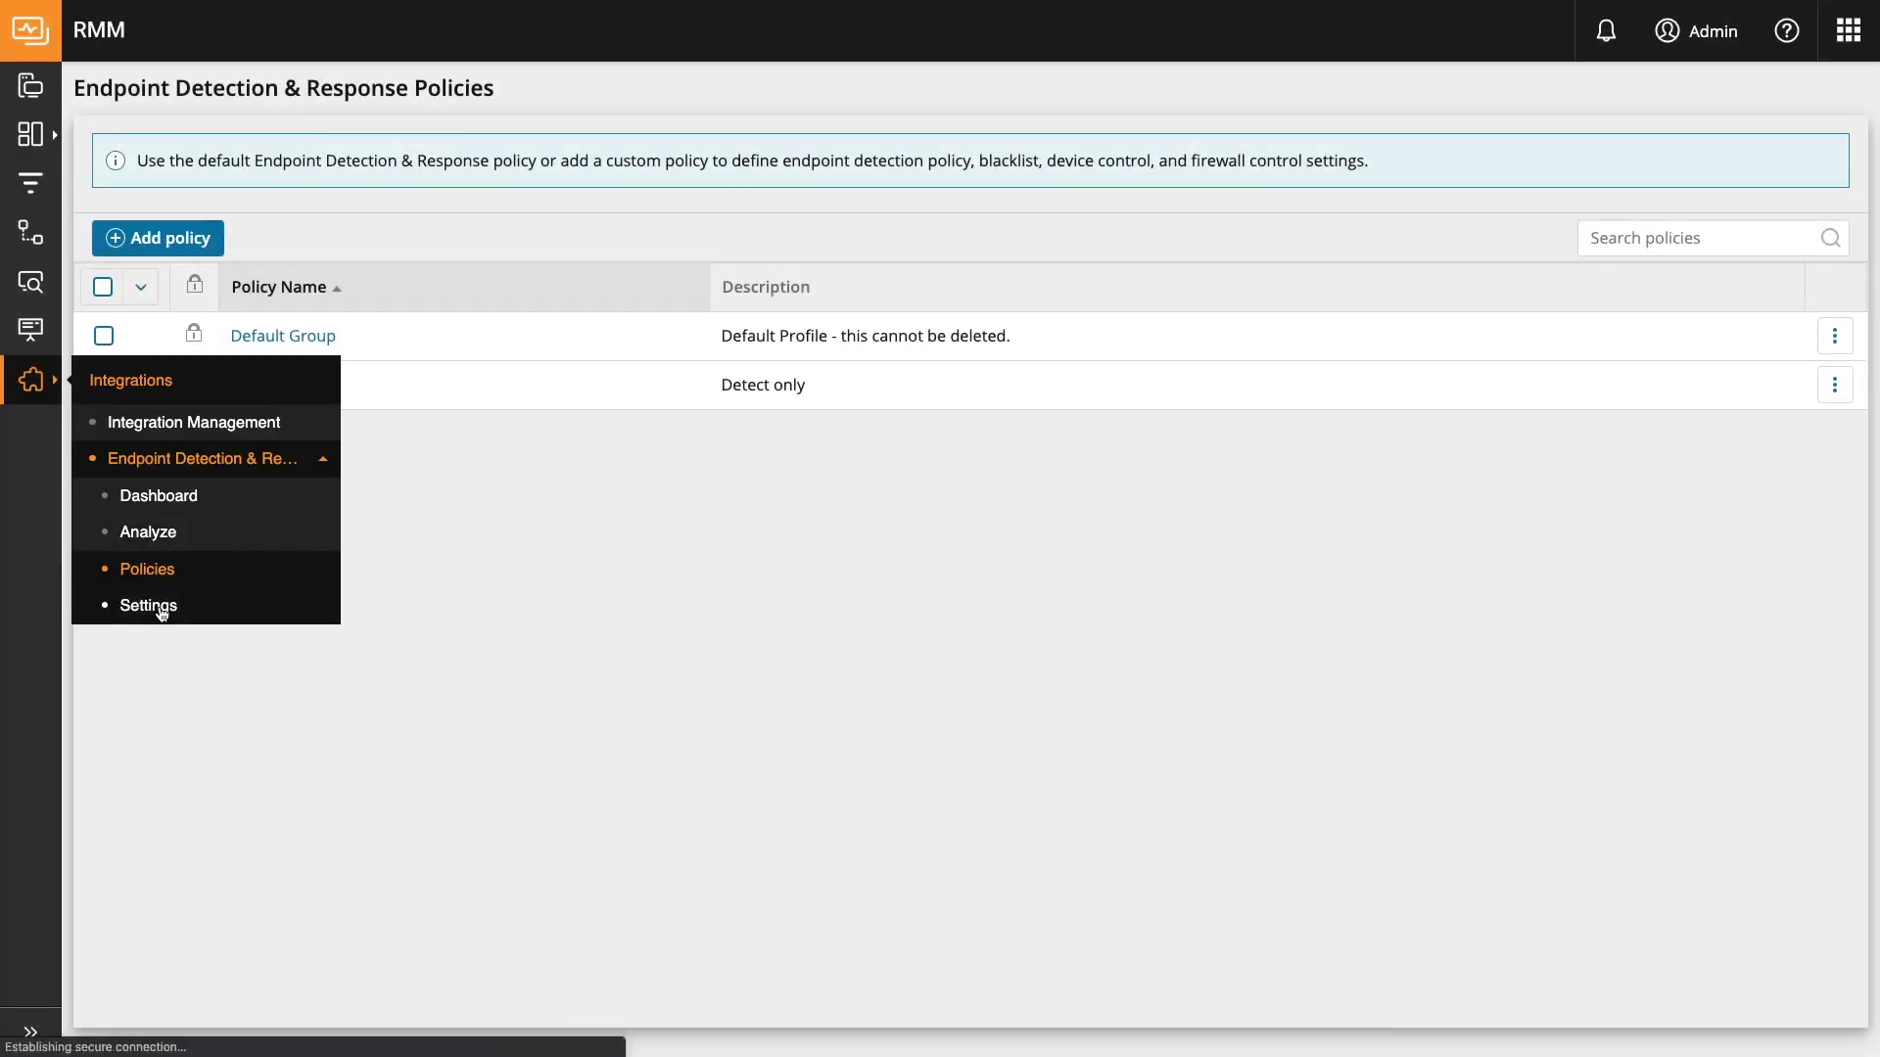
click(114, 302)
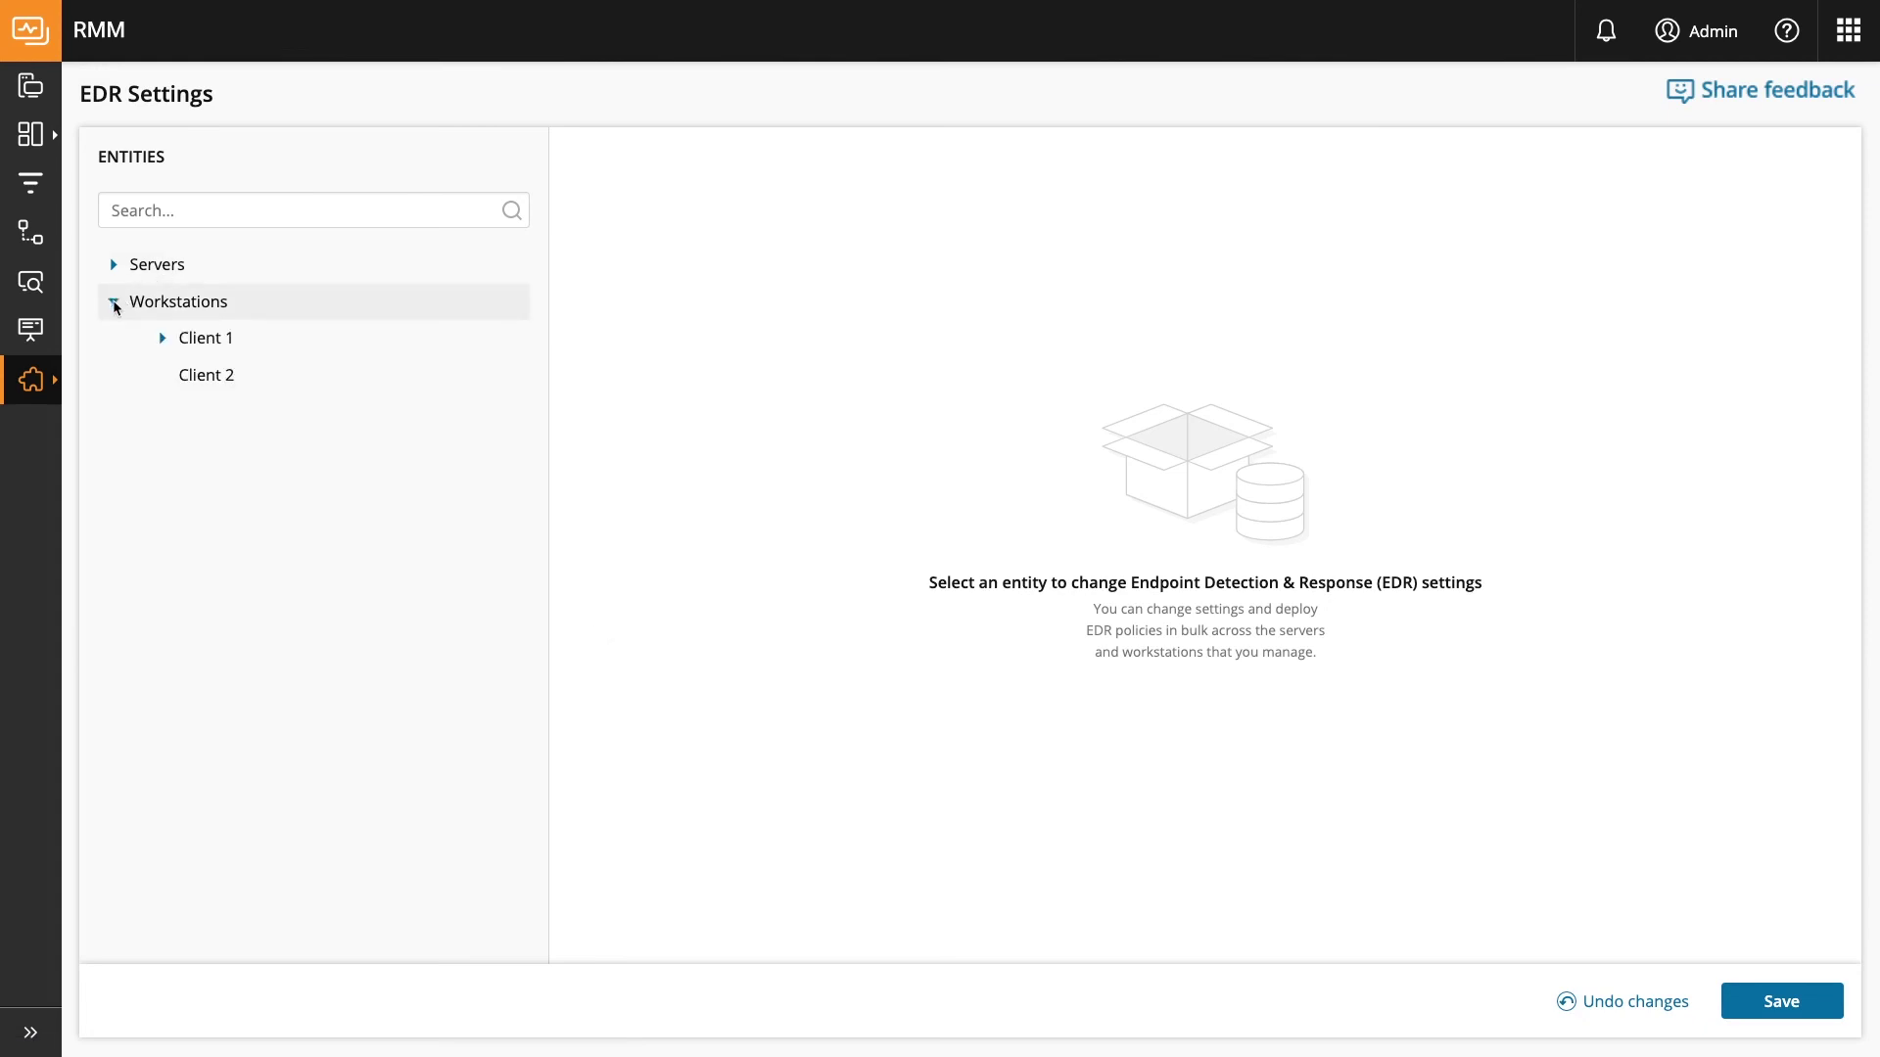
click(162, 338)
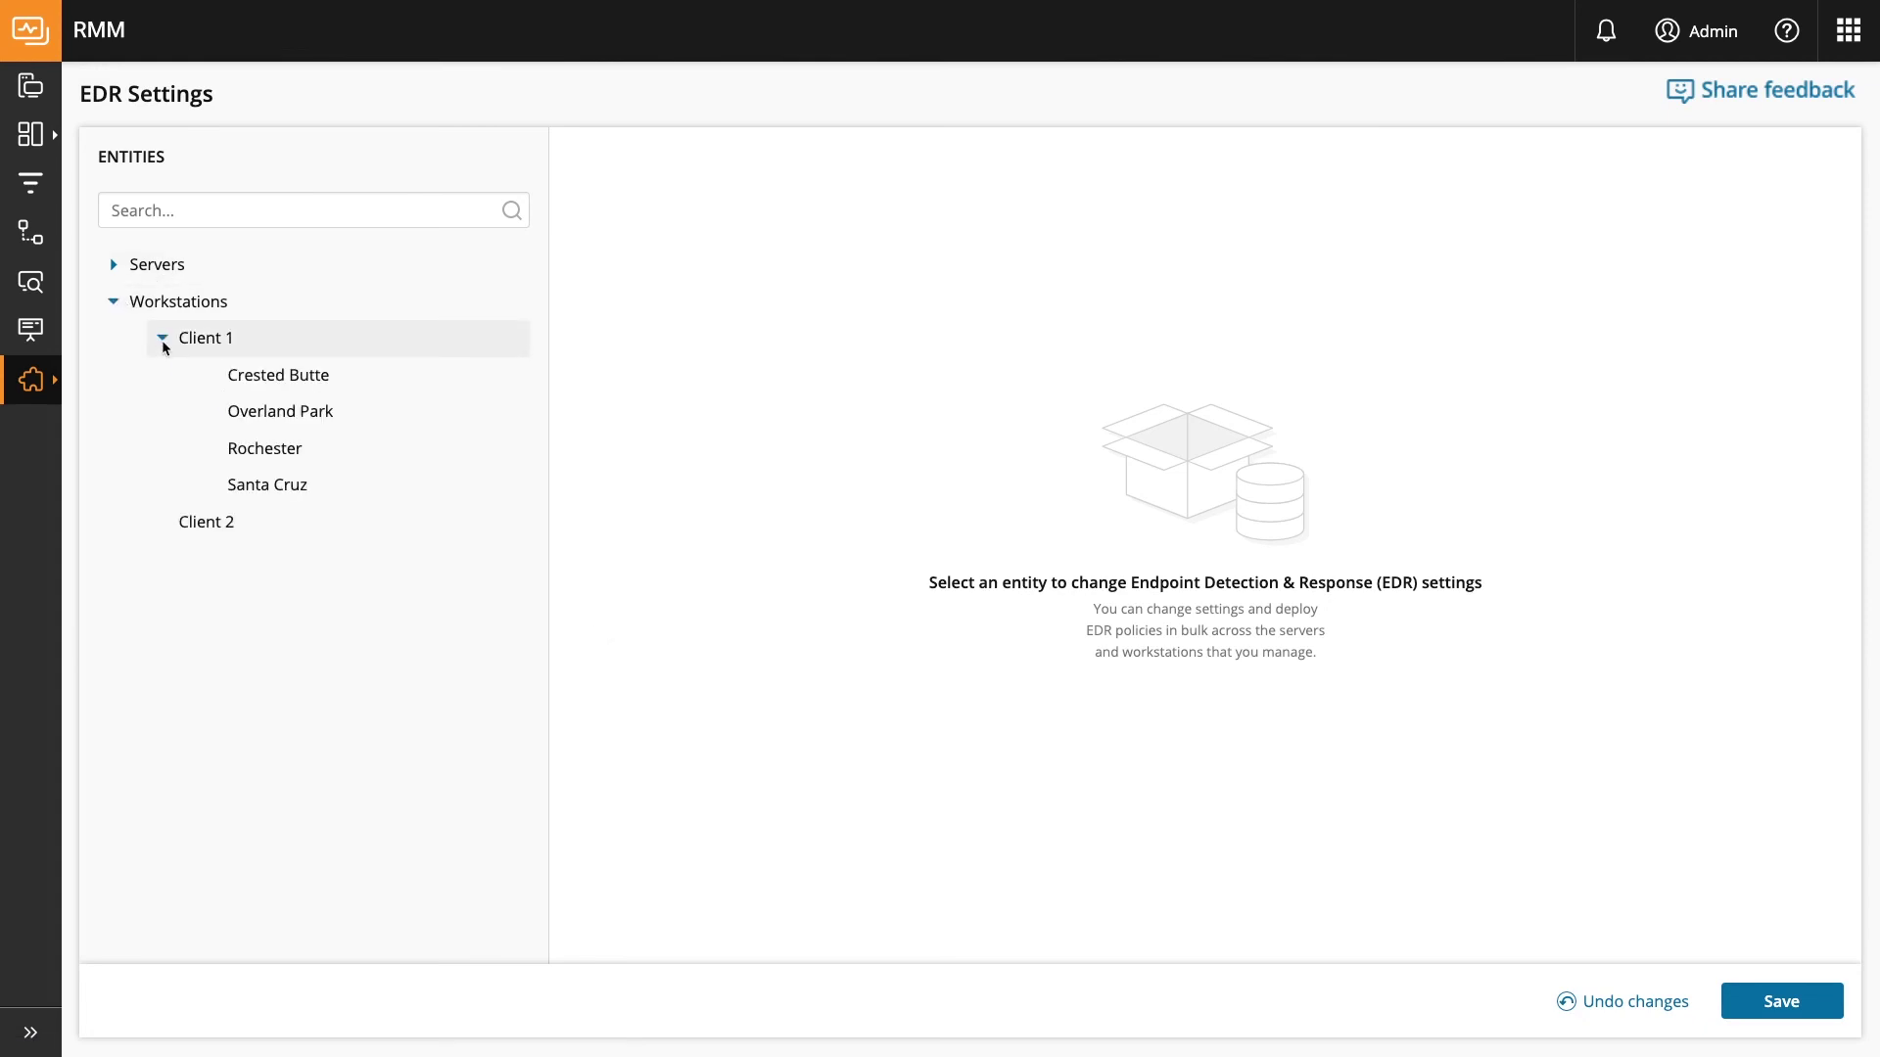
click(281, 486)
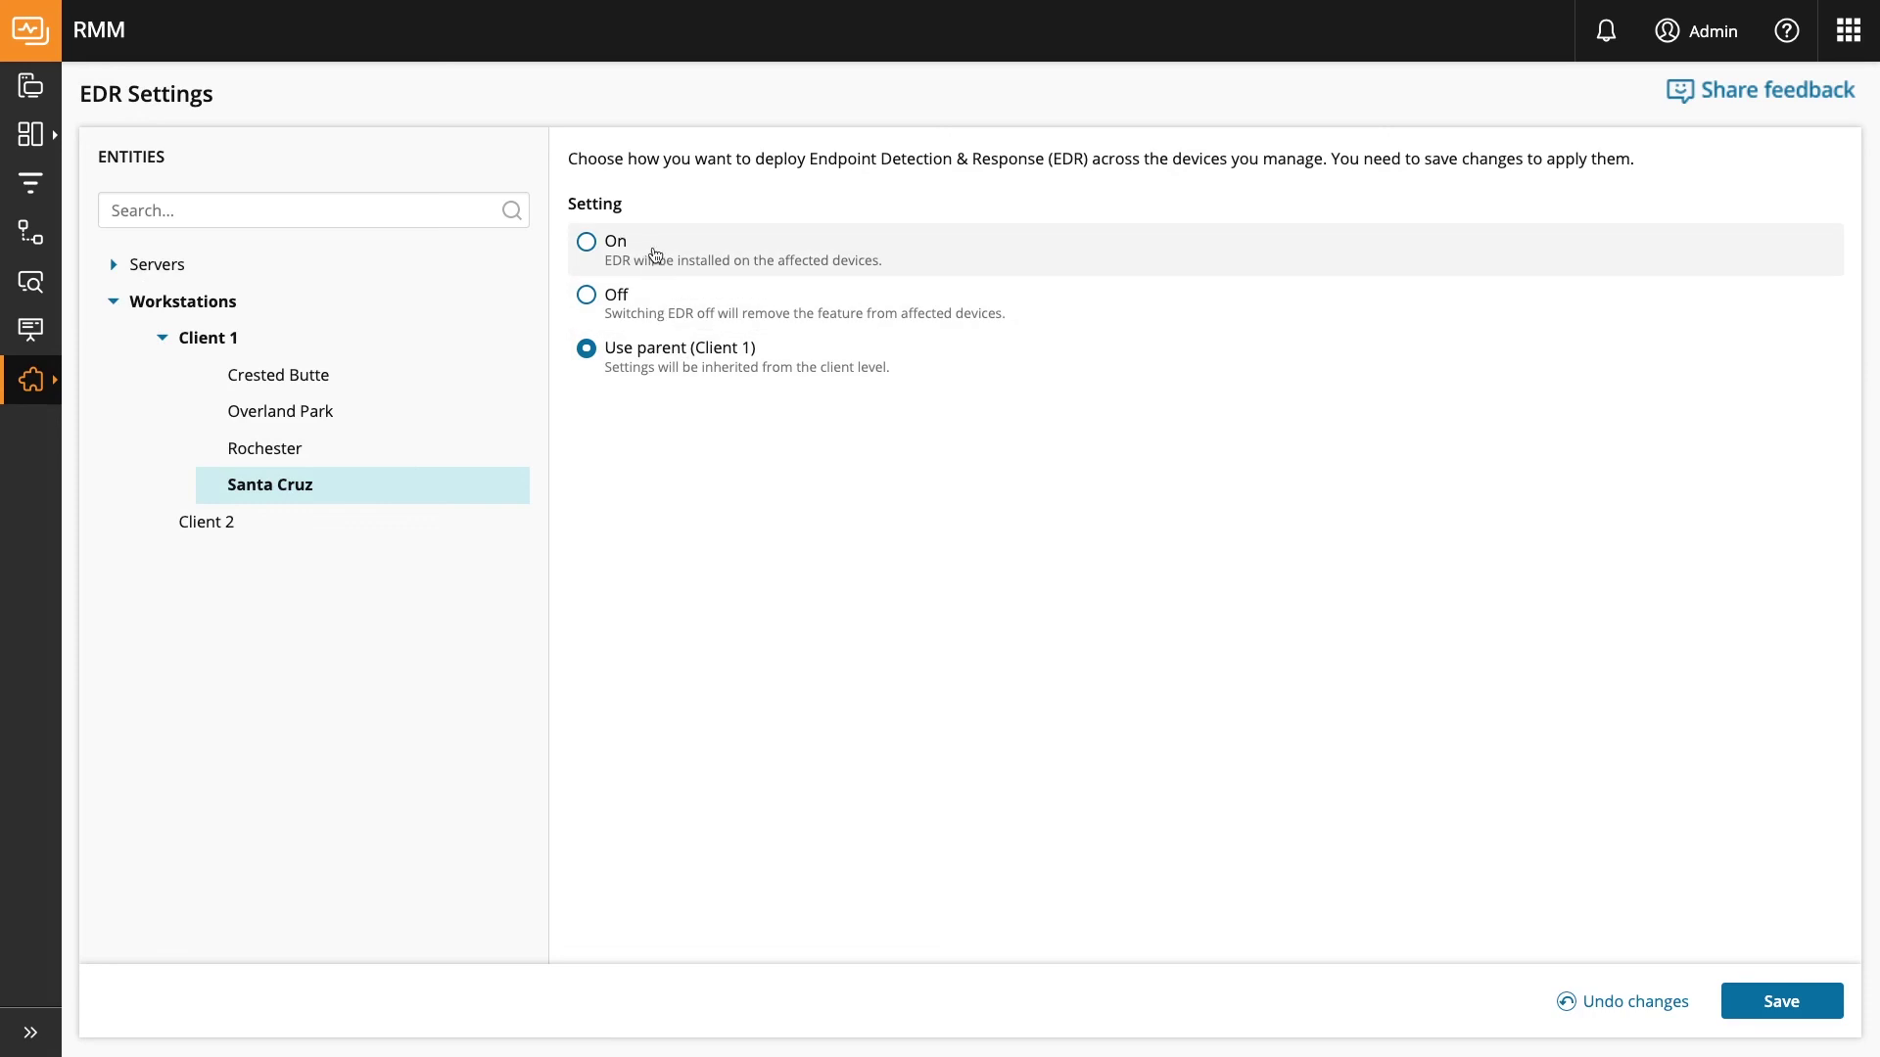
click(658, 312)
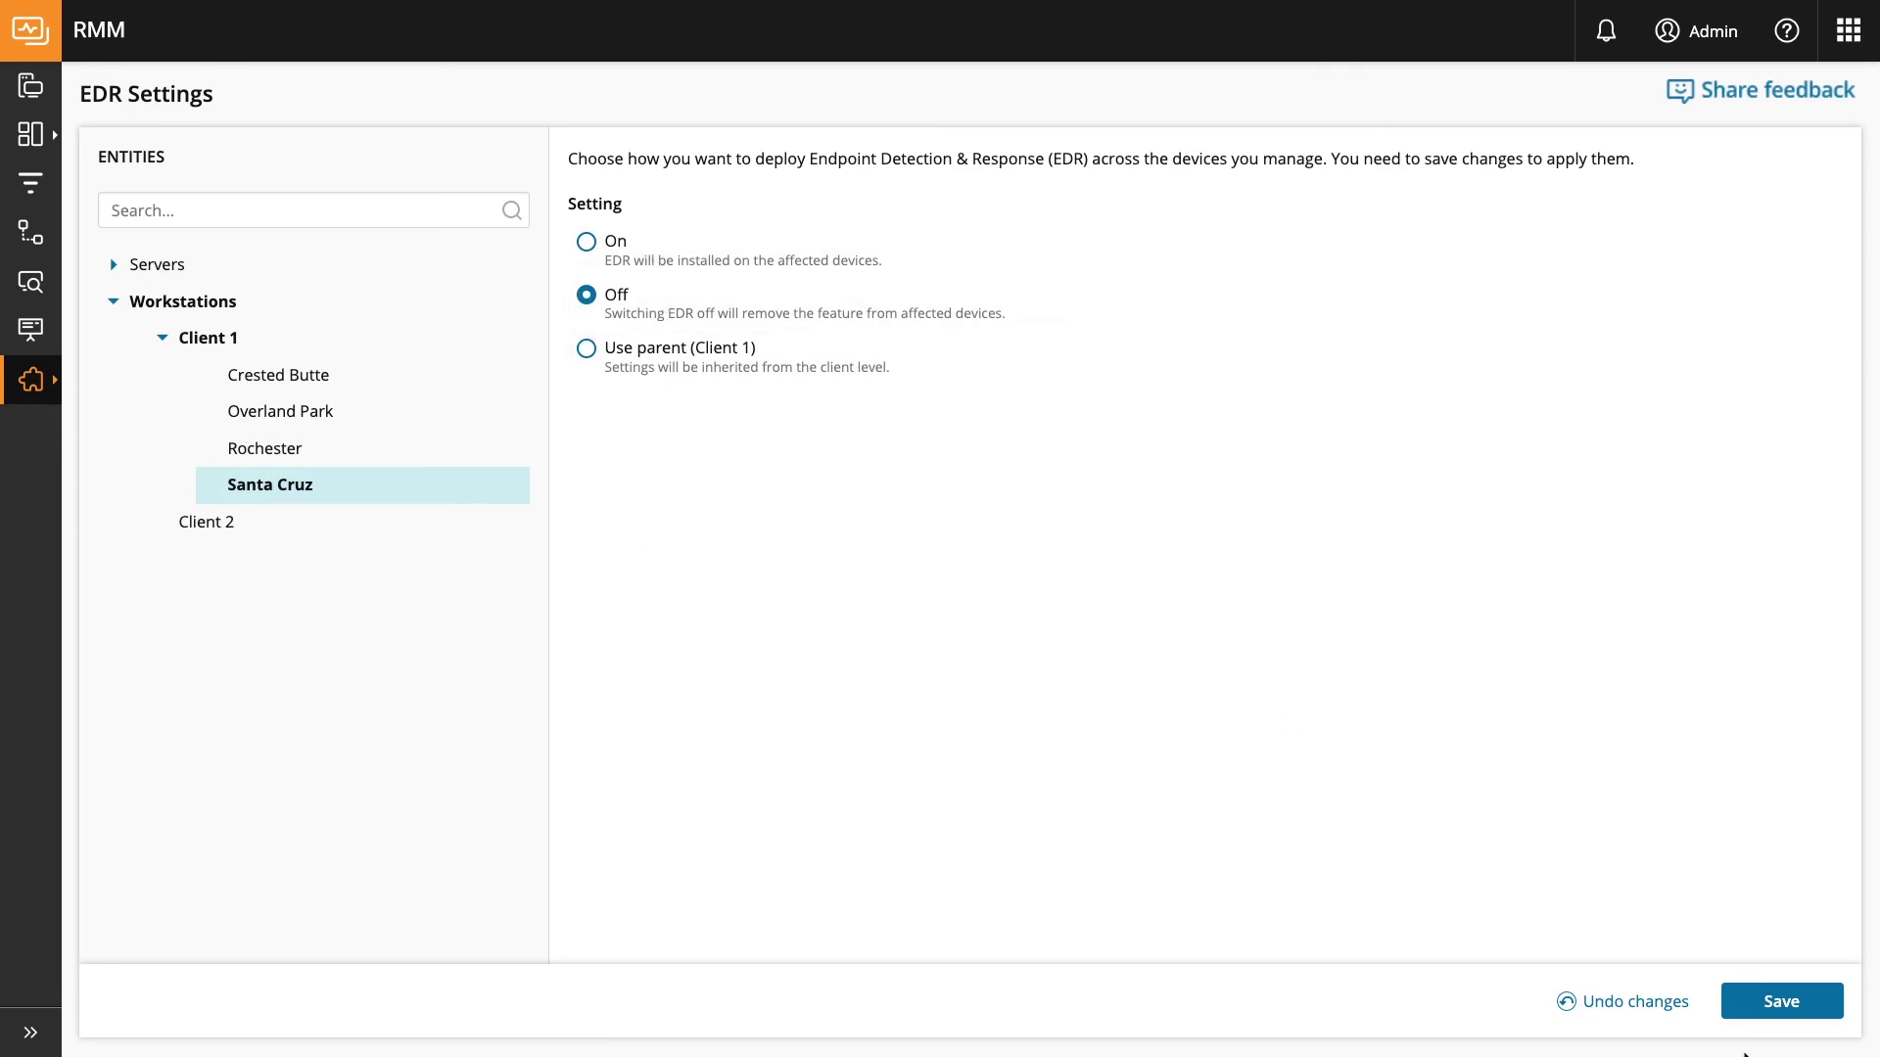
click(1743, 1006)
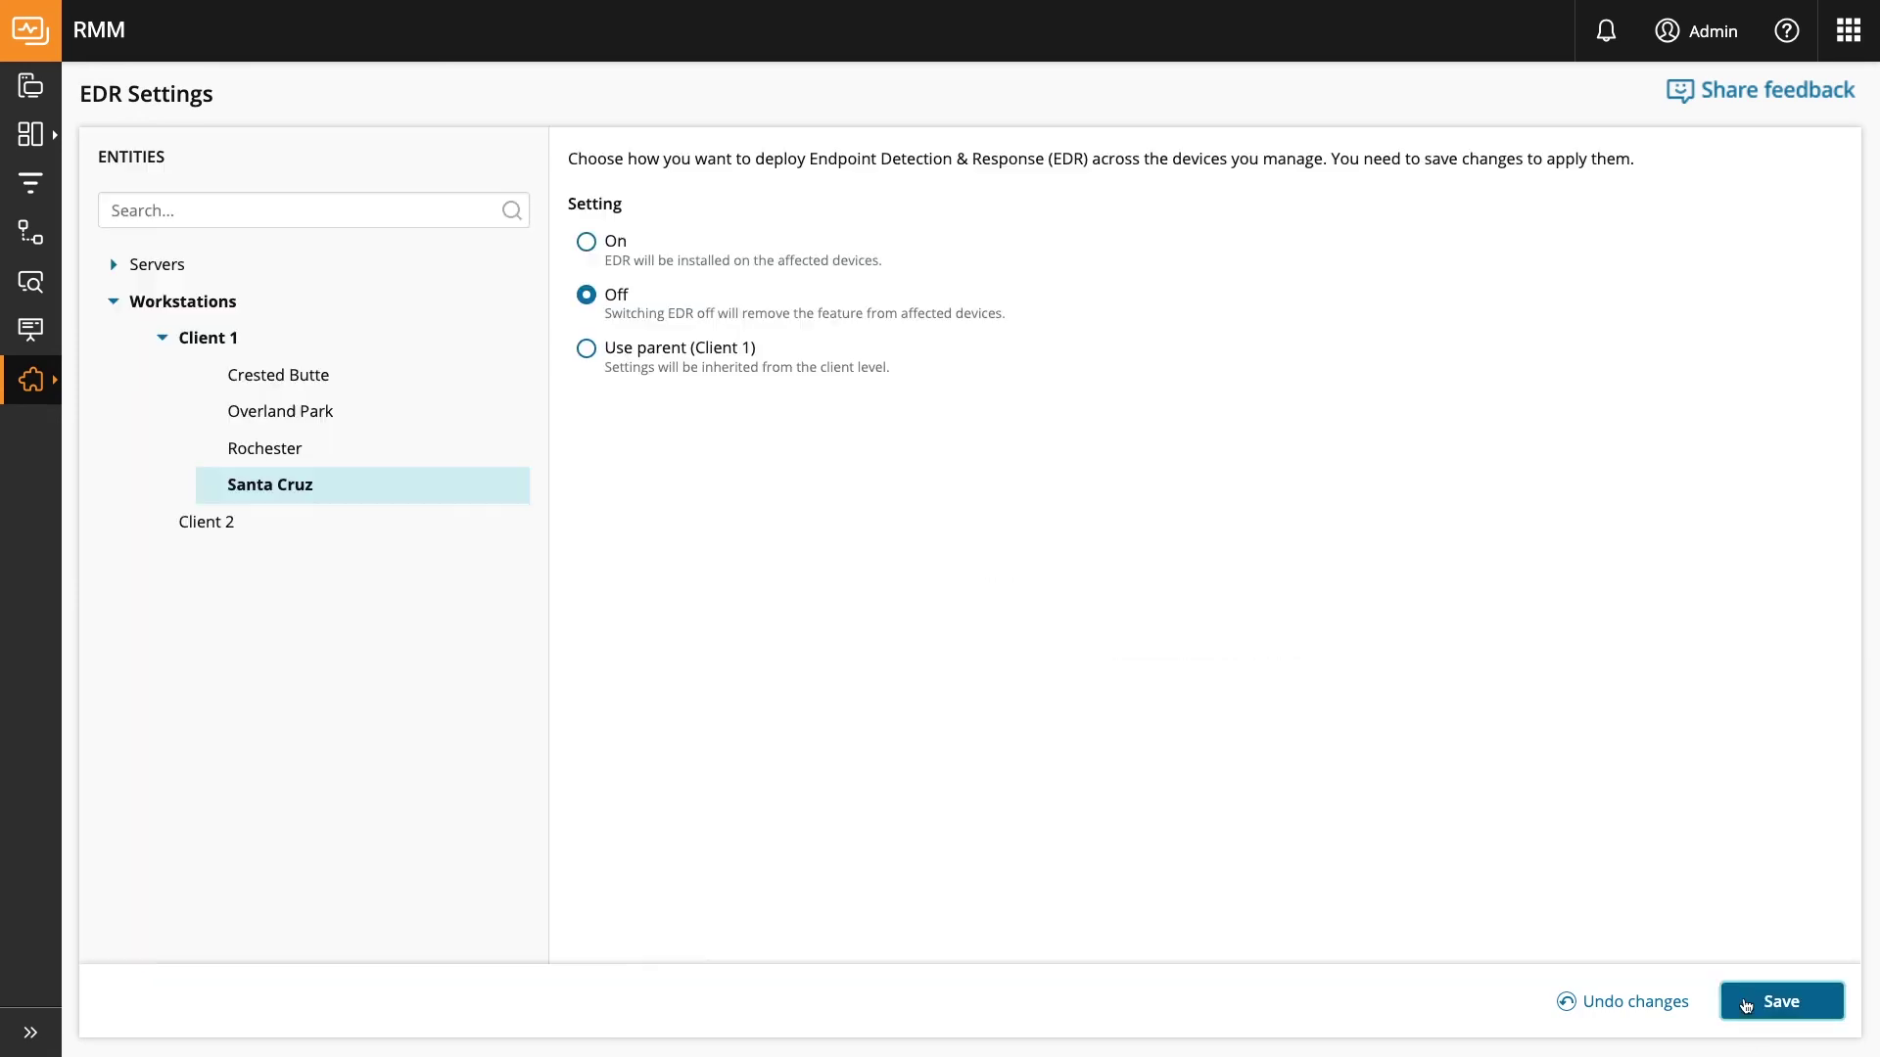
Review the Rochester, Overland Park and Client 1 EDR settings, then save.
click(299, 456)
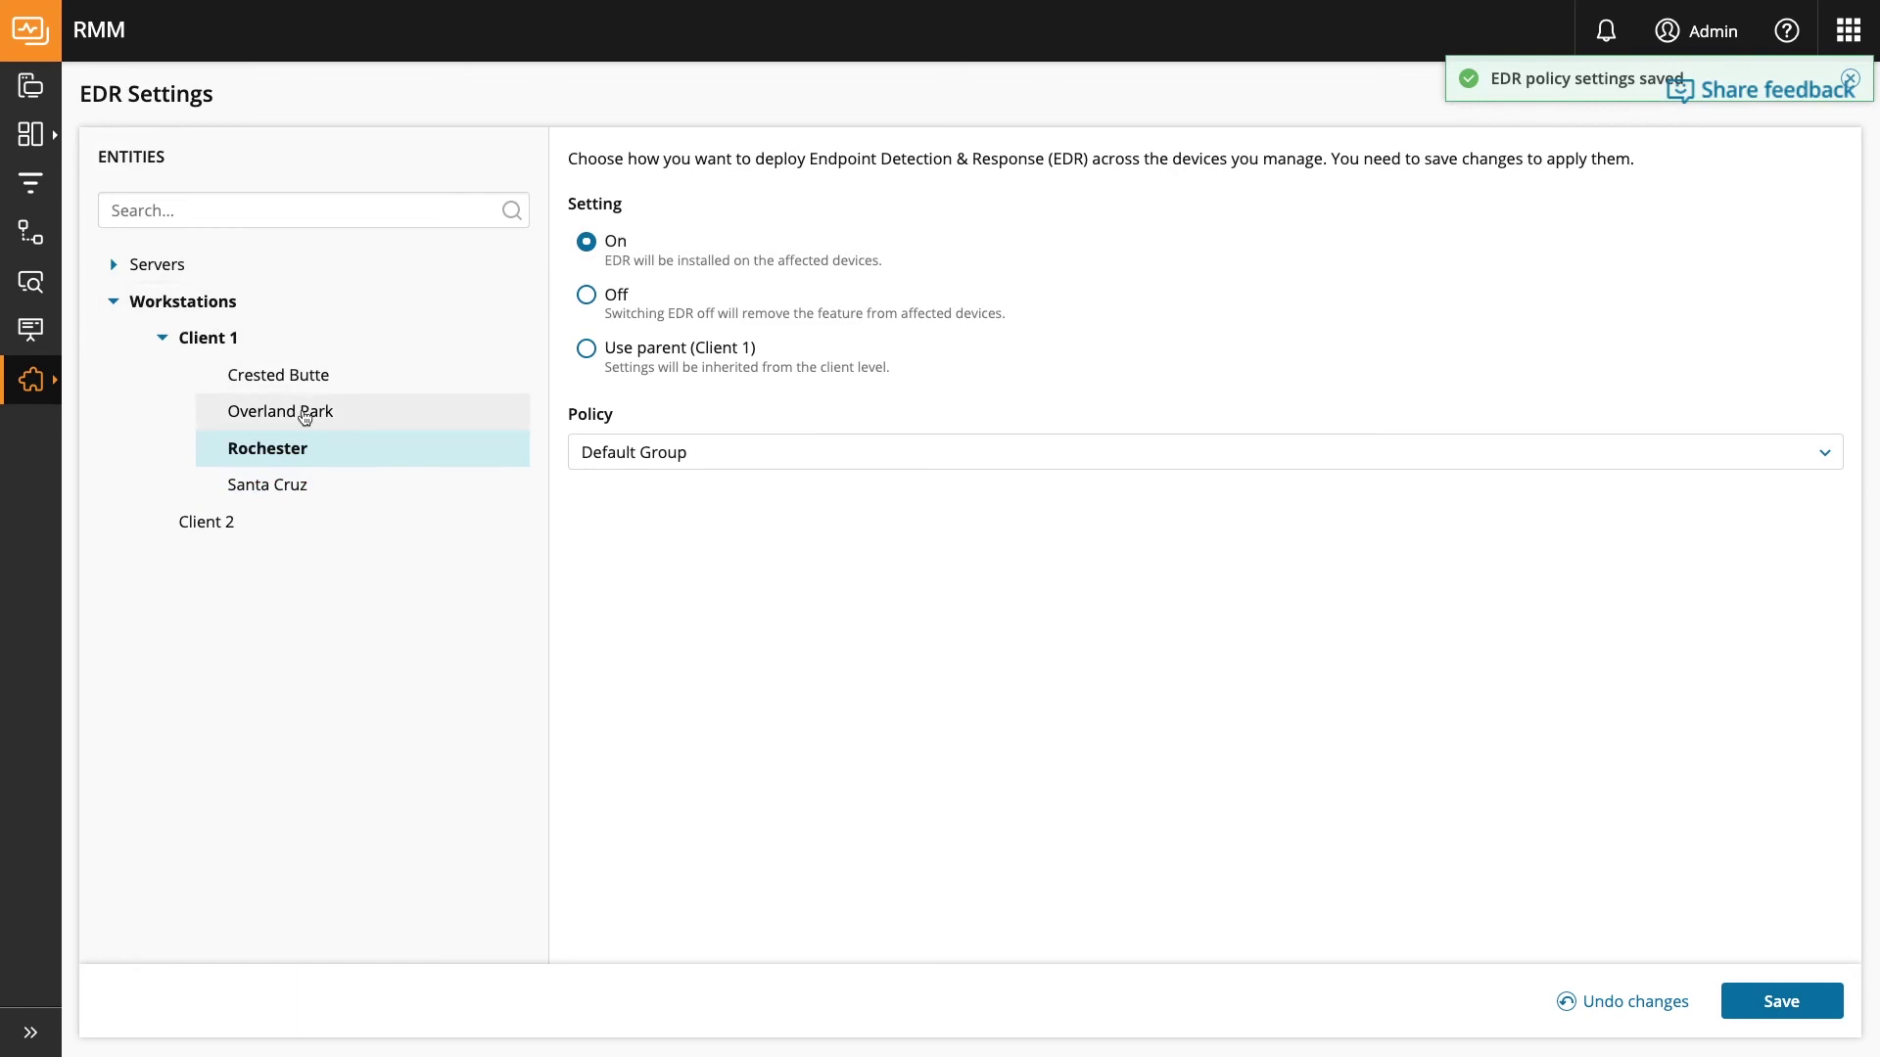
click(305, 416)
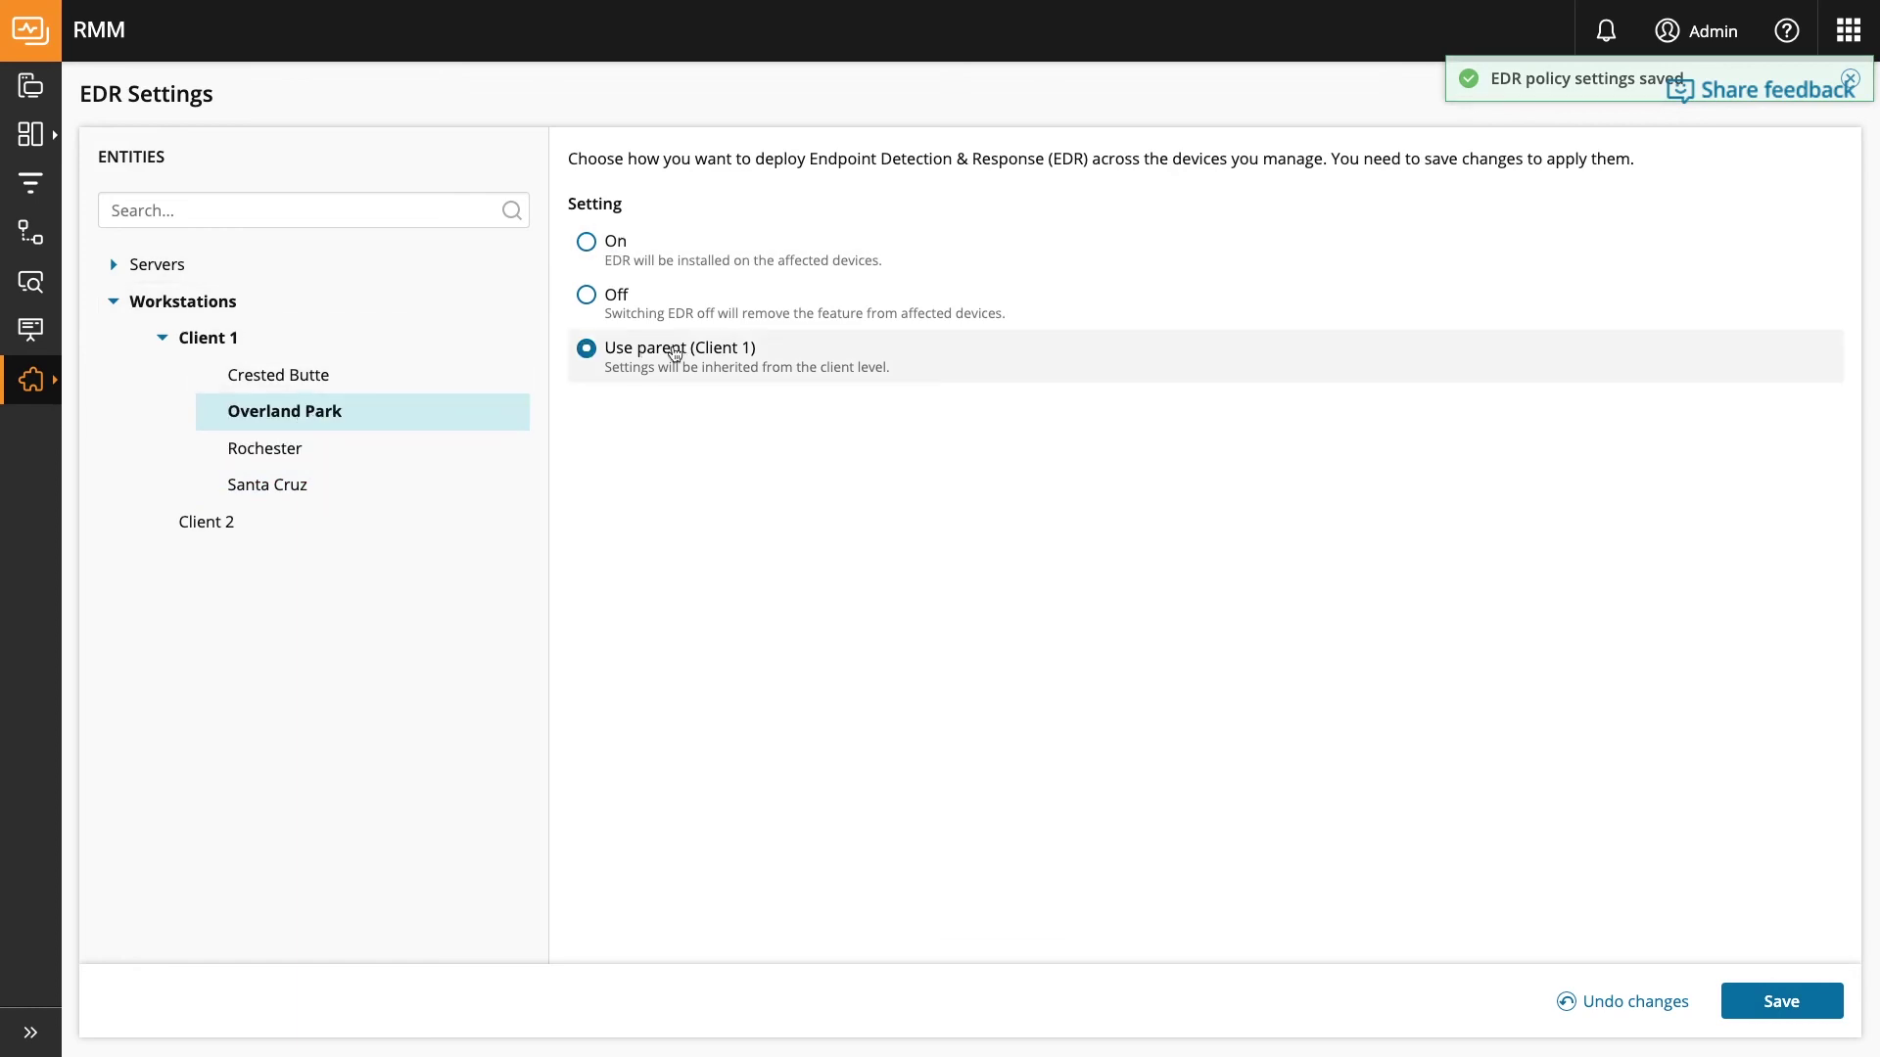
click(275, 345)
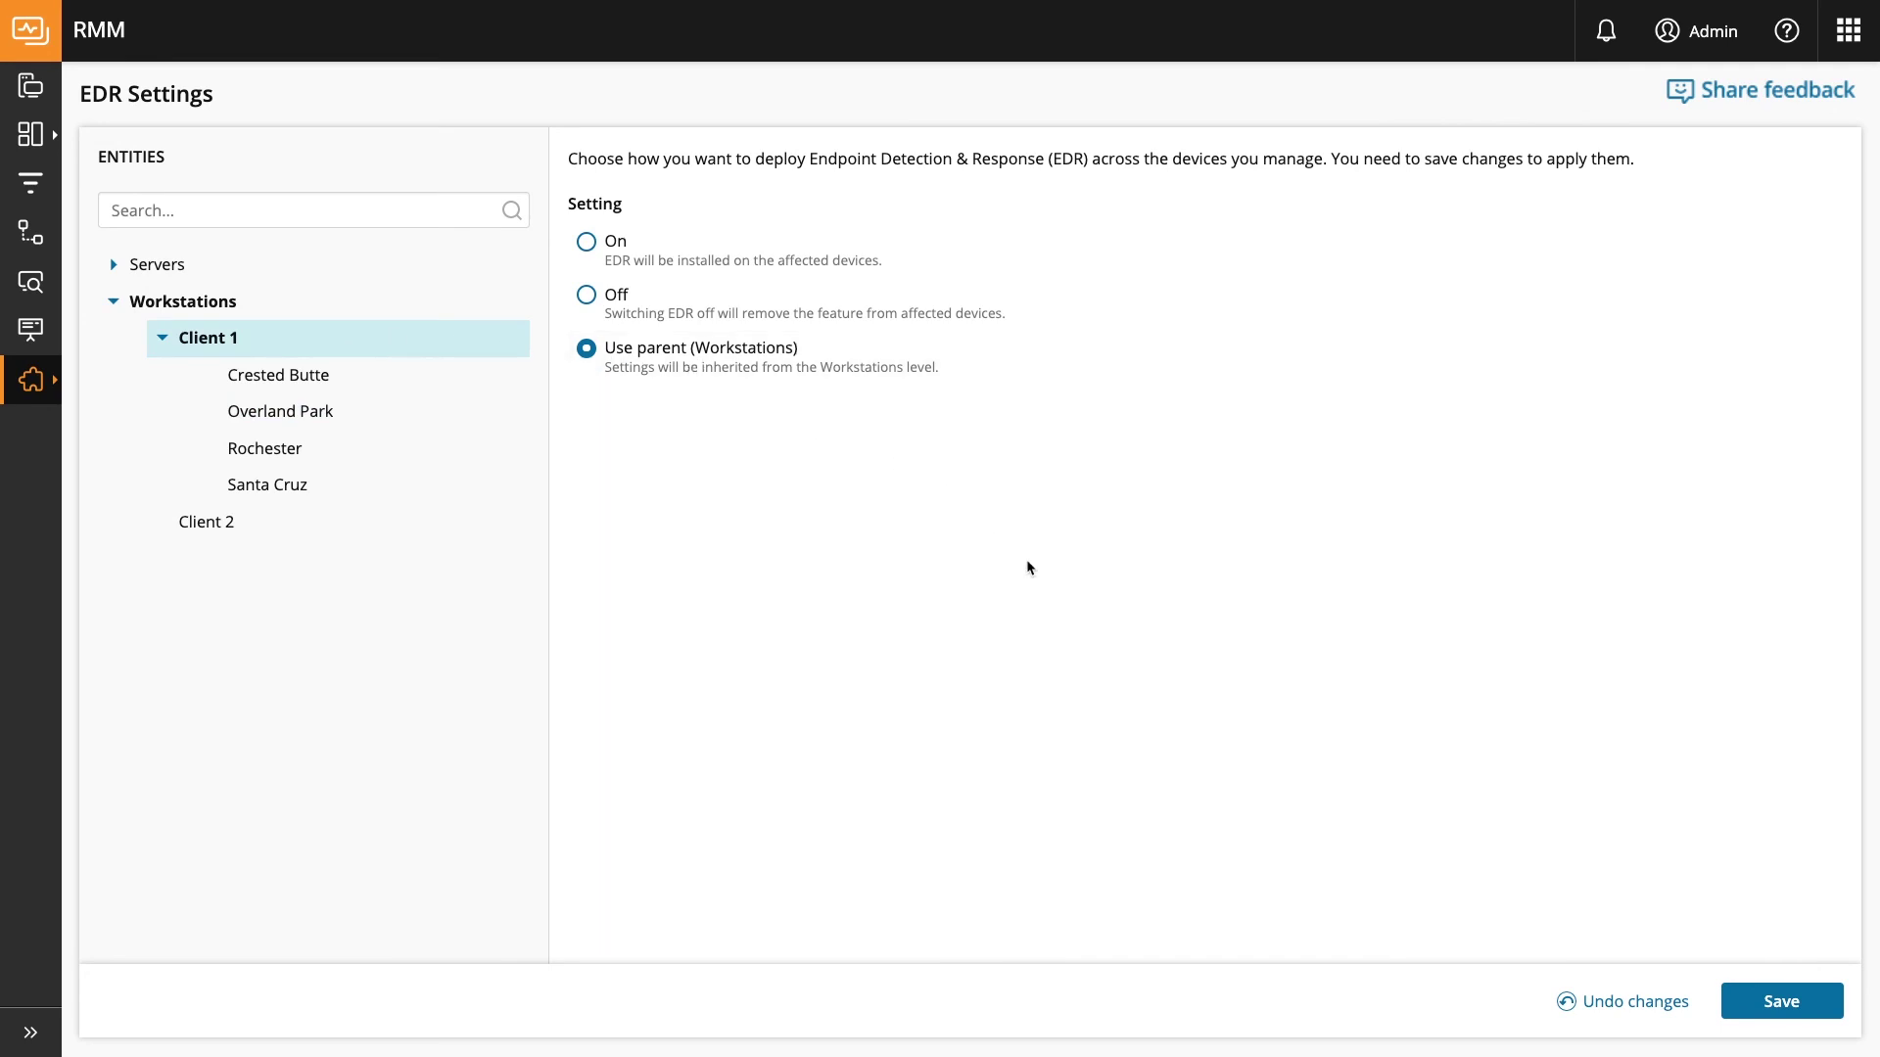
click(1777, 1001)
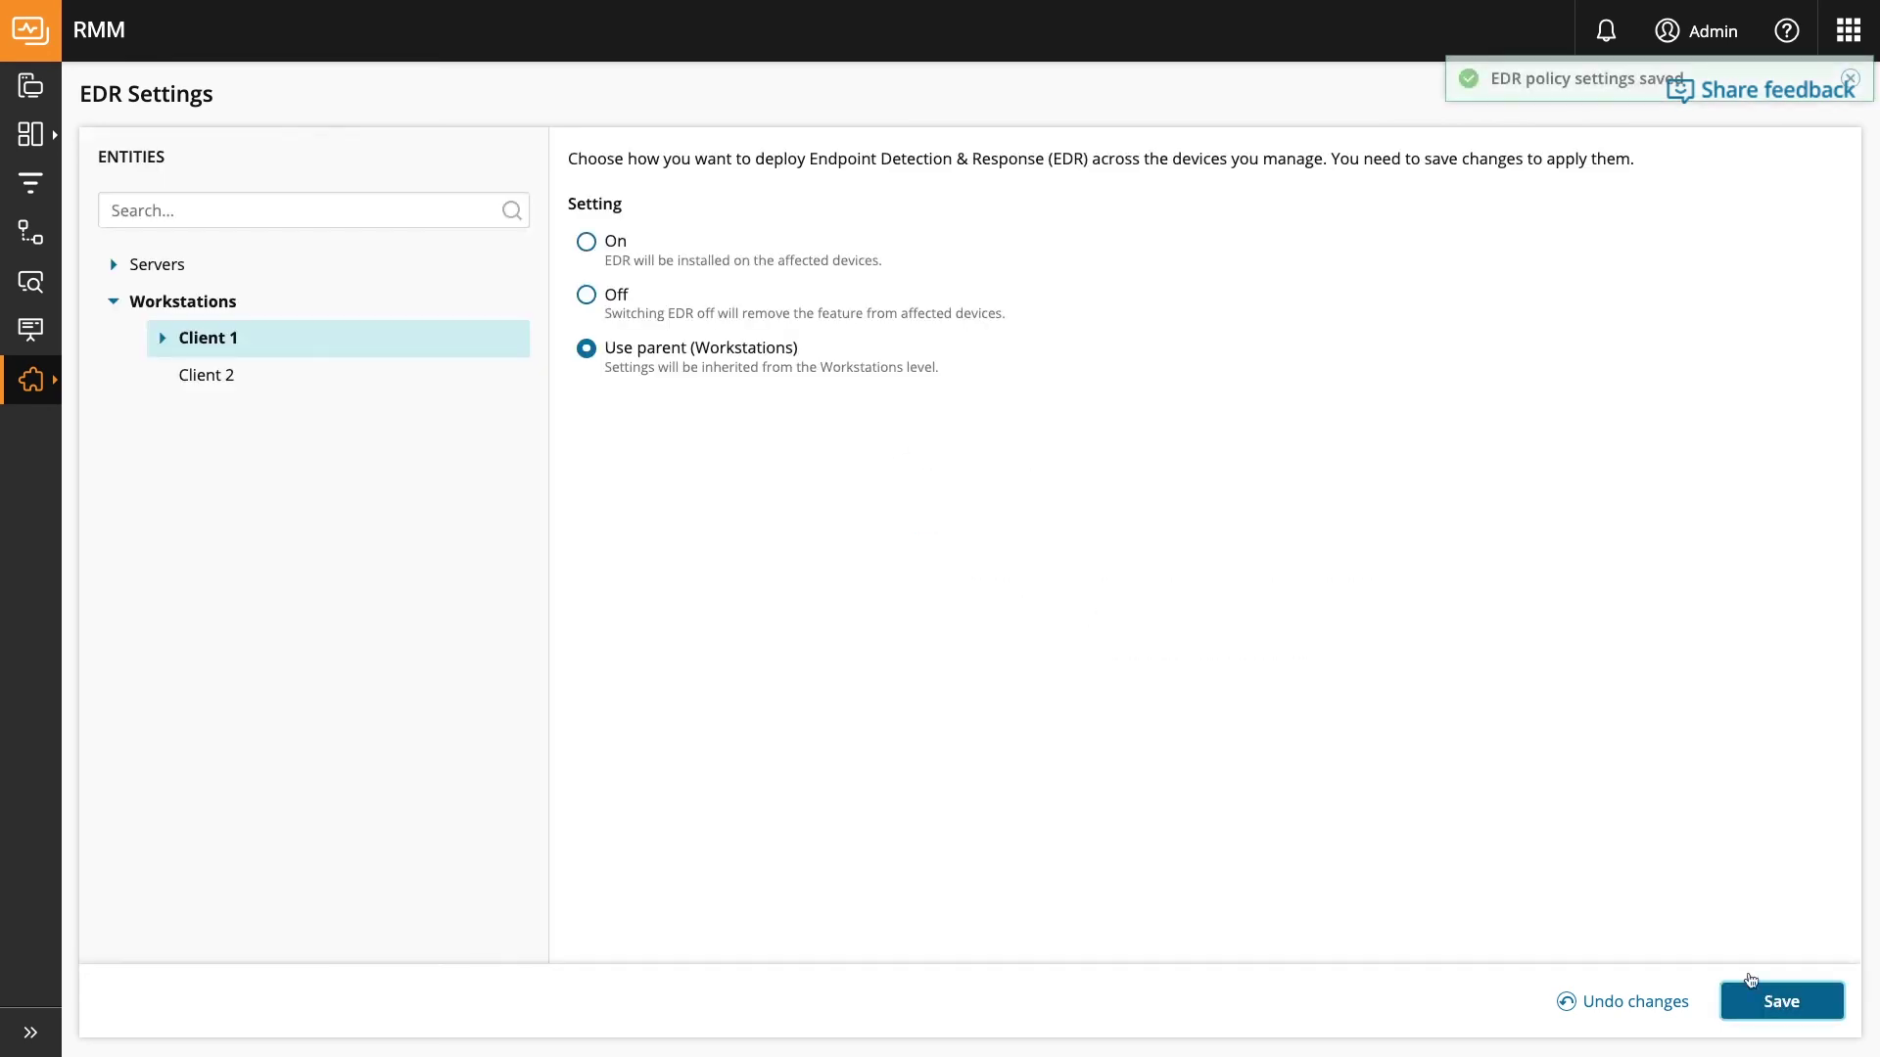